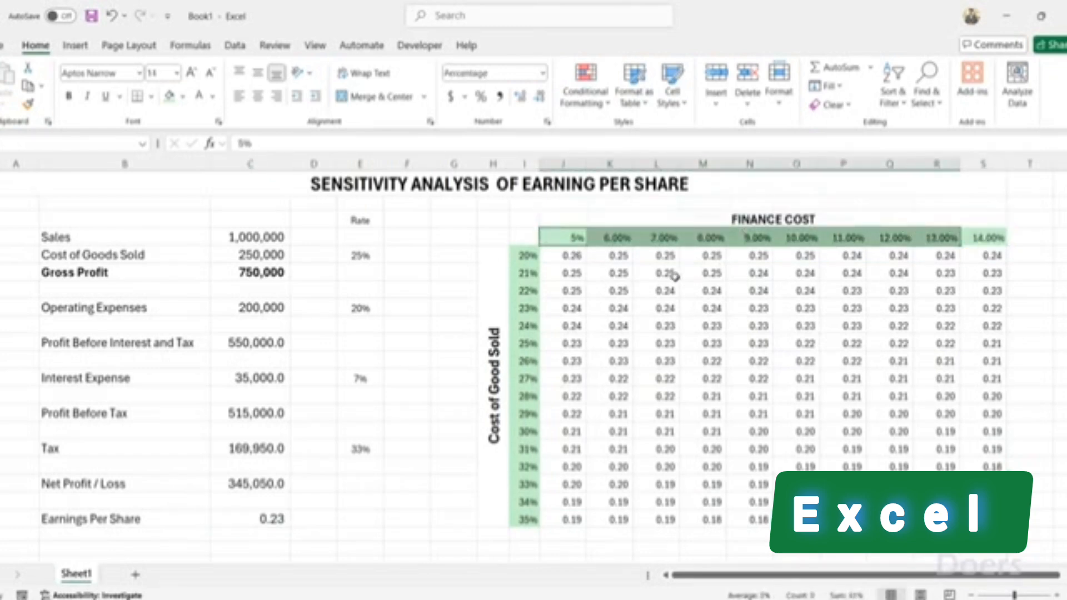
pyautogui.click(688, 313)
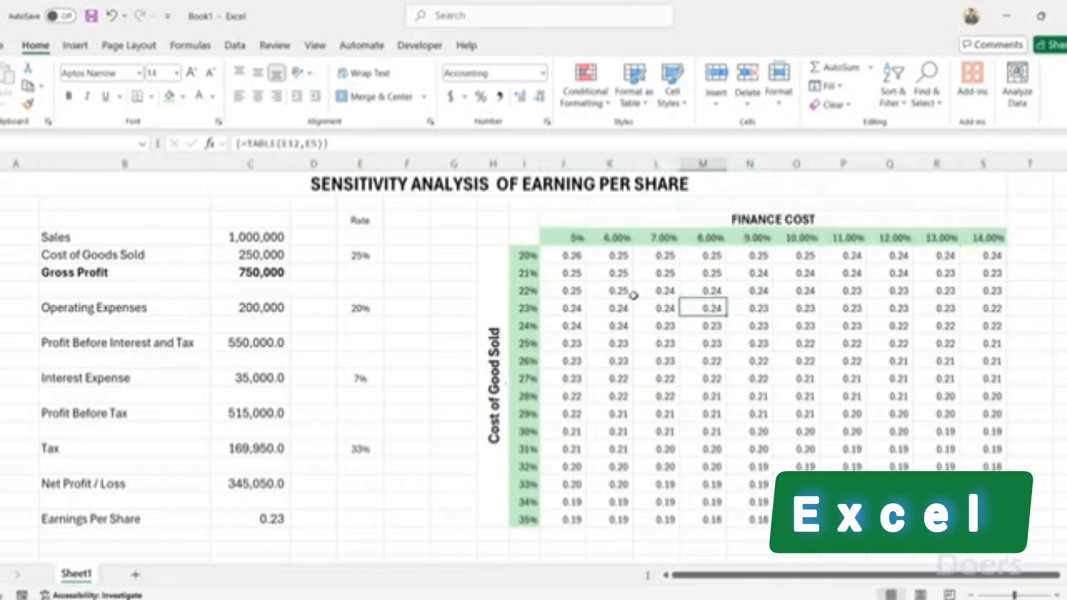
pyautogui.moveTo(524, 273); pyautogui.dragTo(524, 396)
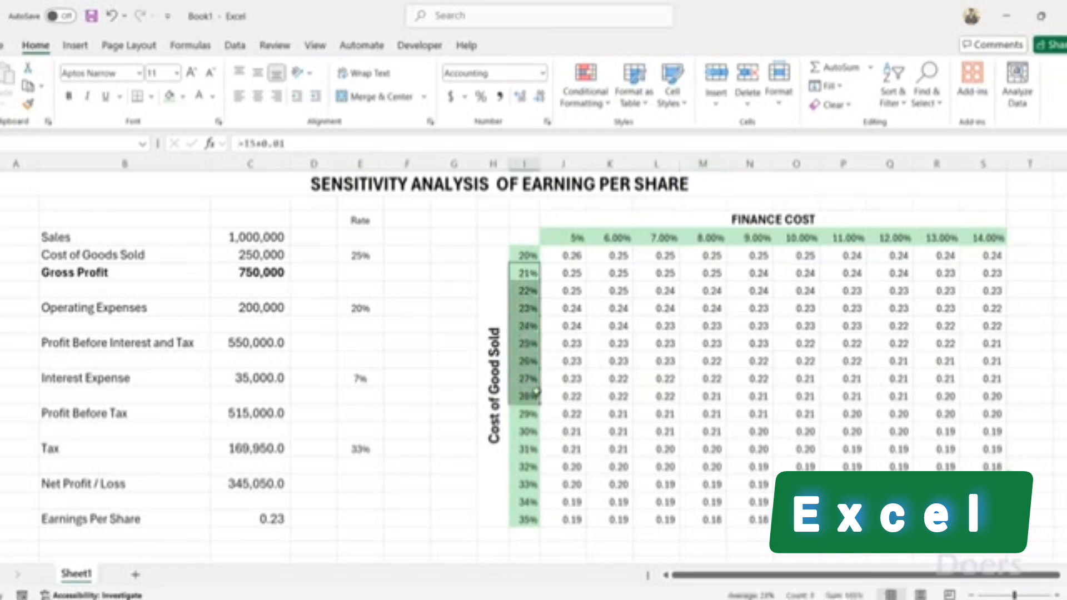
pyautogui.click(898, 396)
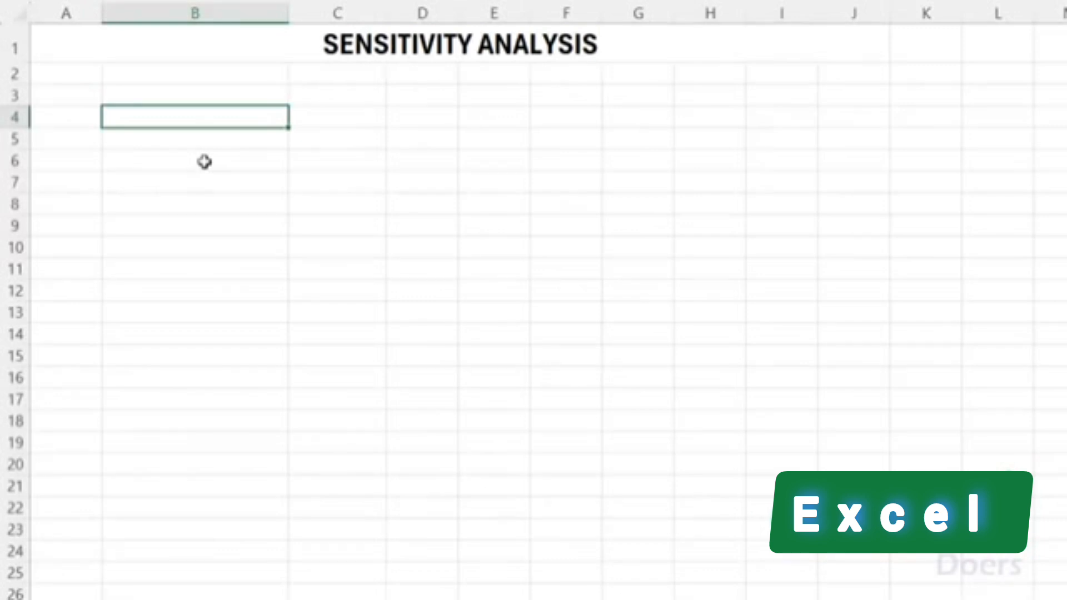
# Step: Enter the label Sales in cell B4 and increase its font size by two steps
pyautogui.write('Sales')
pyautogui.press('Return')
pyautogui.press('Up')
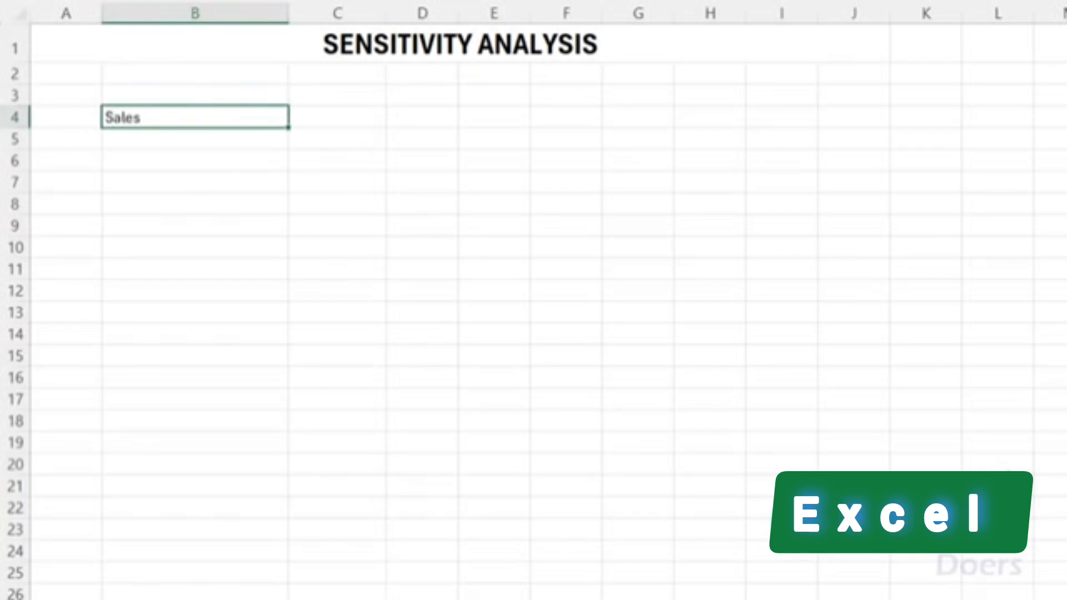
pyautogui.hotkey('ctrl', 'shift', '.')
pyautogui.hotkey('ctrl', 'shift', '.')
# Step: Enter the labels Cost of Goods Sold in cell B5 and Gross Profit in cell B6
pyautogui.press('Down')
pyautogui.write('Cos')
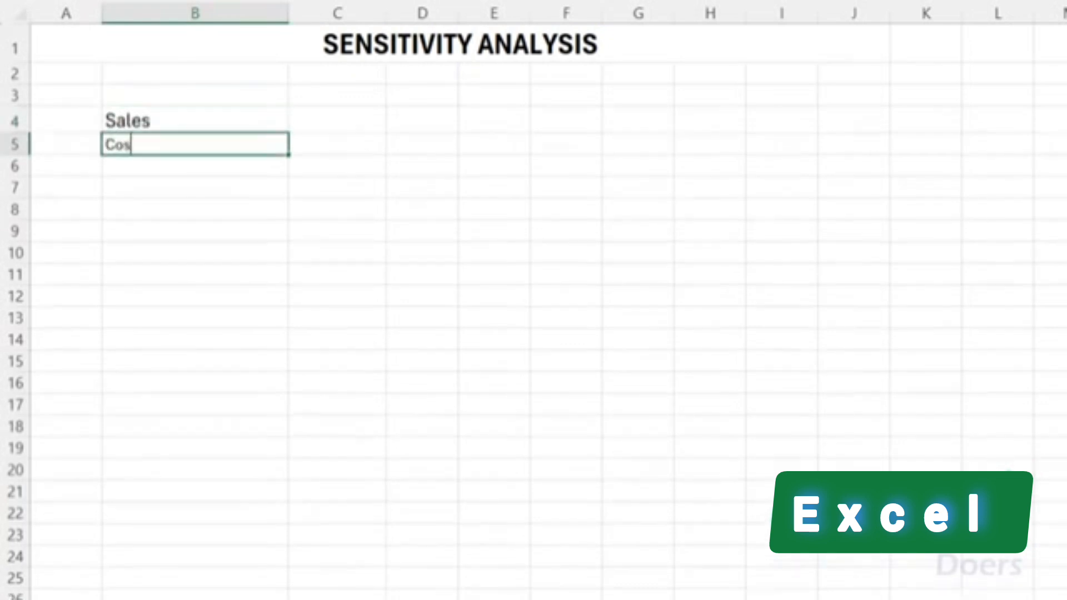
pyautogui.write('t of Goods Sold')
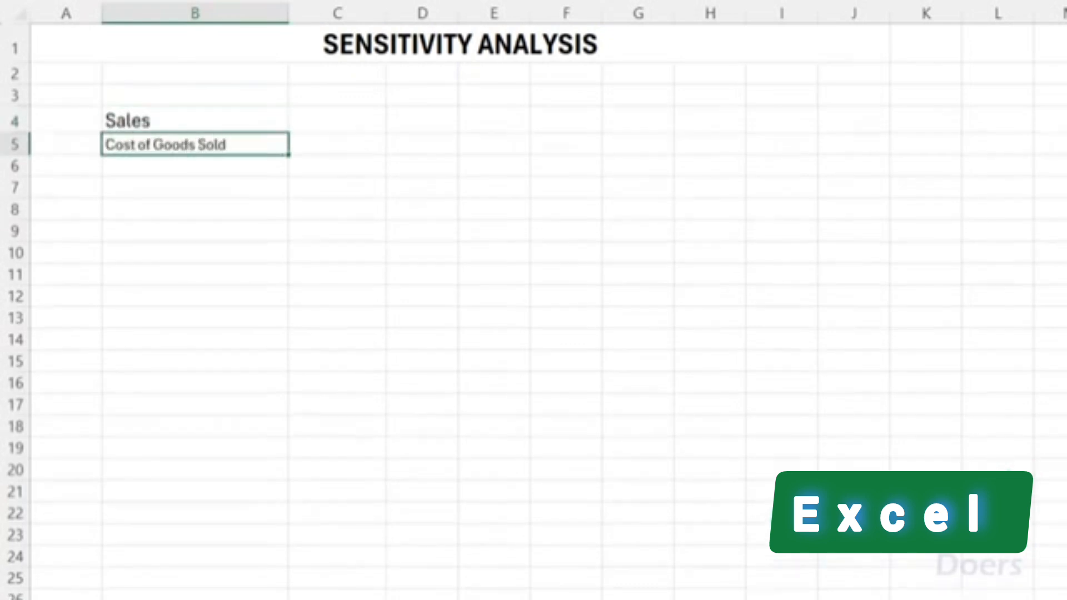
pyautogui.press('Return')
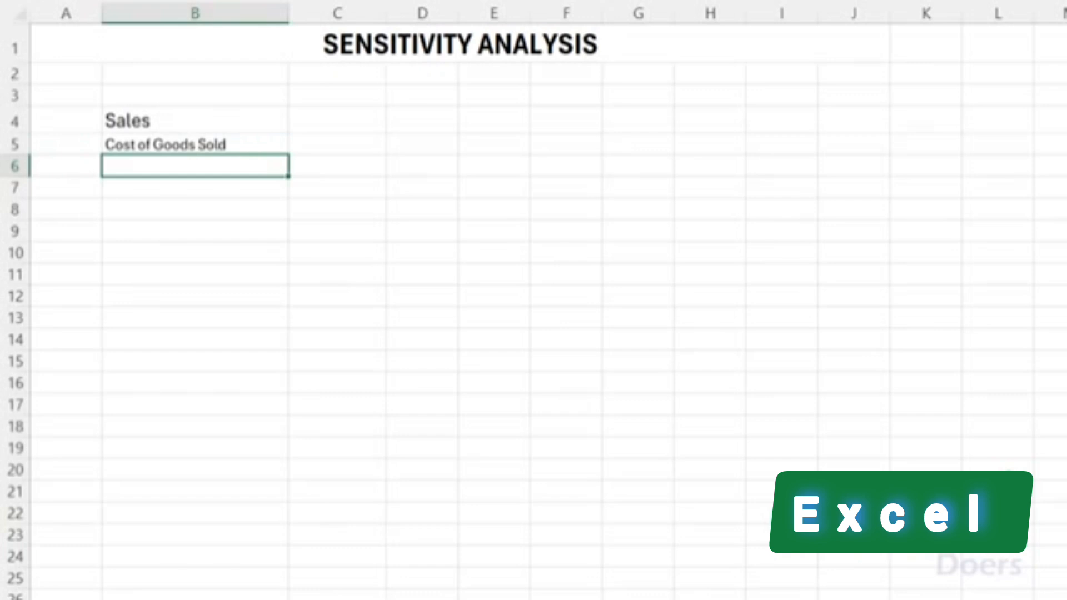
pyautogui.write('Gross Profi')
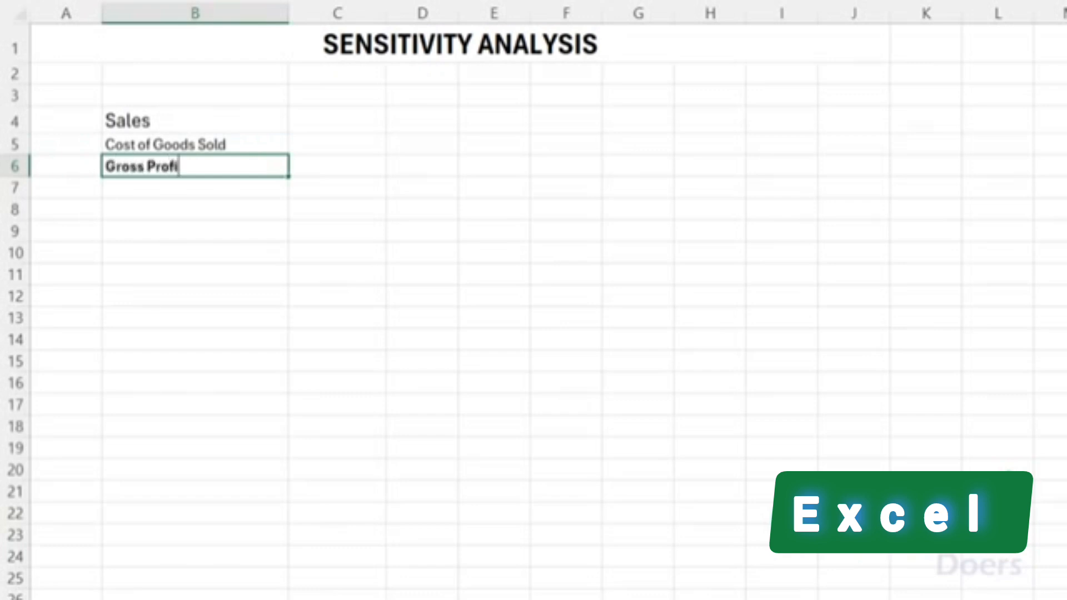
pyautogui.write('t')
pyautogui.press('Return')
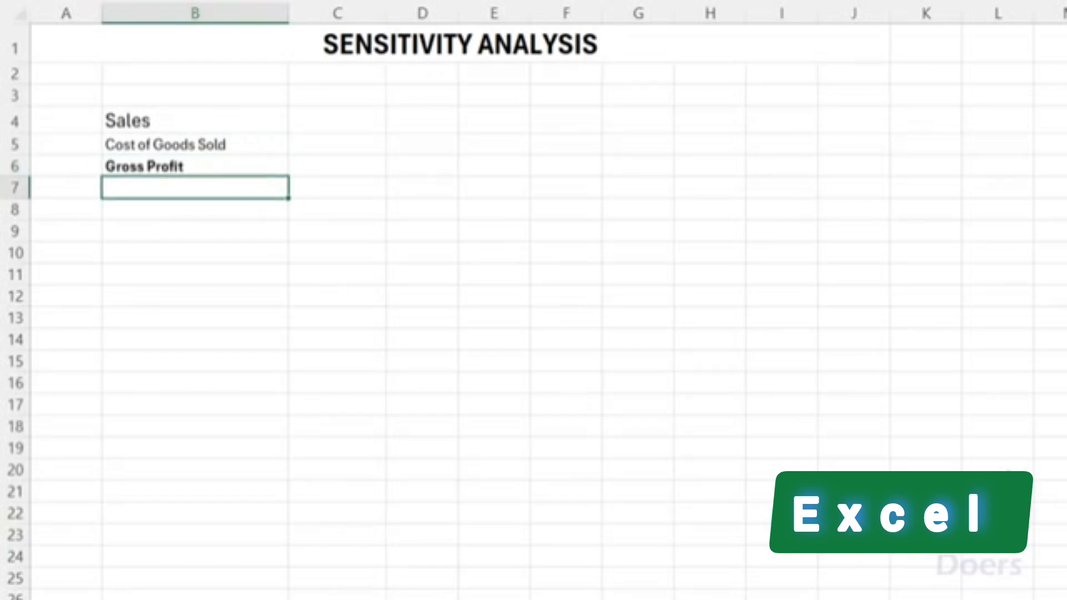
# Step: Leave row 7 blank and enter the label Operating Expenses in cell B8
pyautogui.press('Return')
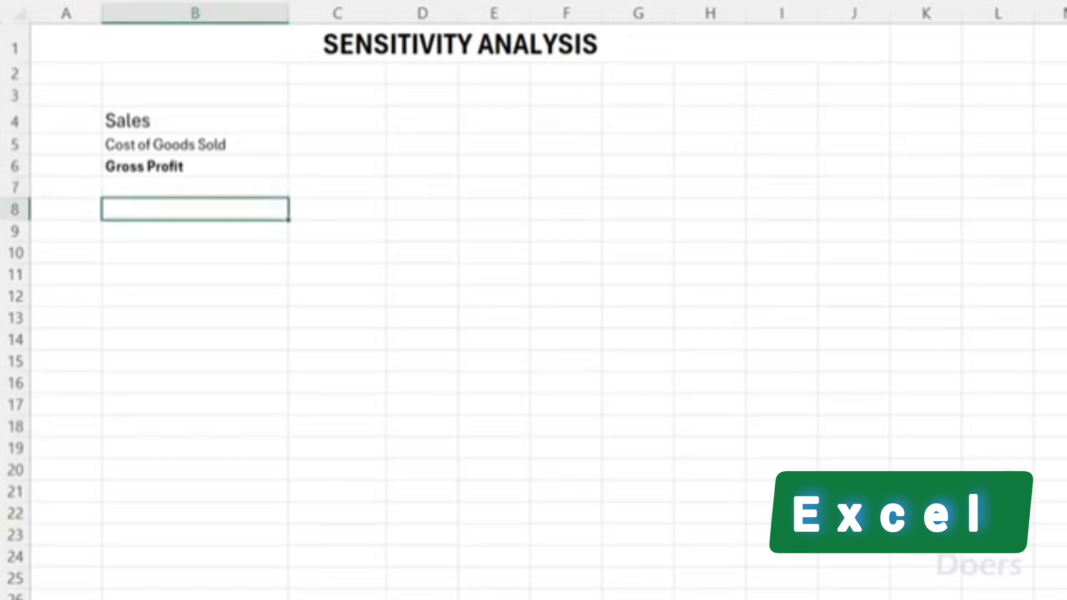
pyautogui.write('Operating')
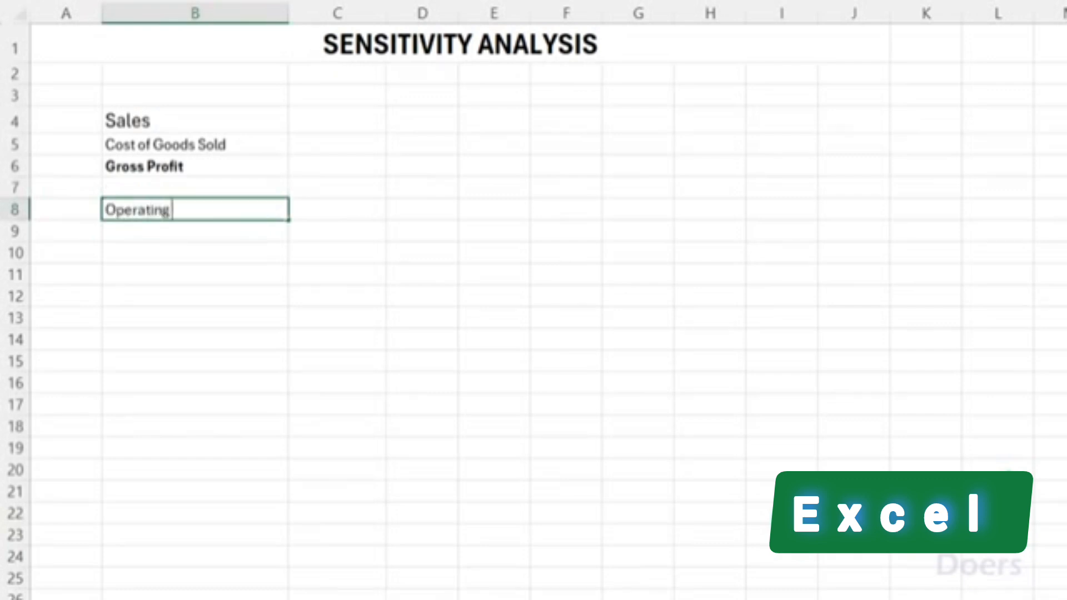
pyautogui.write(' Expenses')
pyautogui.press('Return')
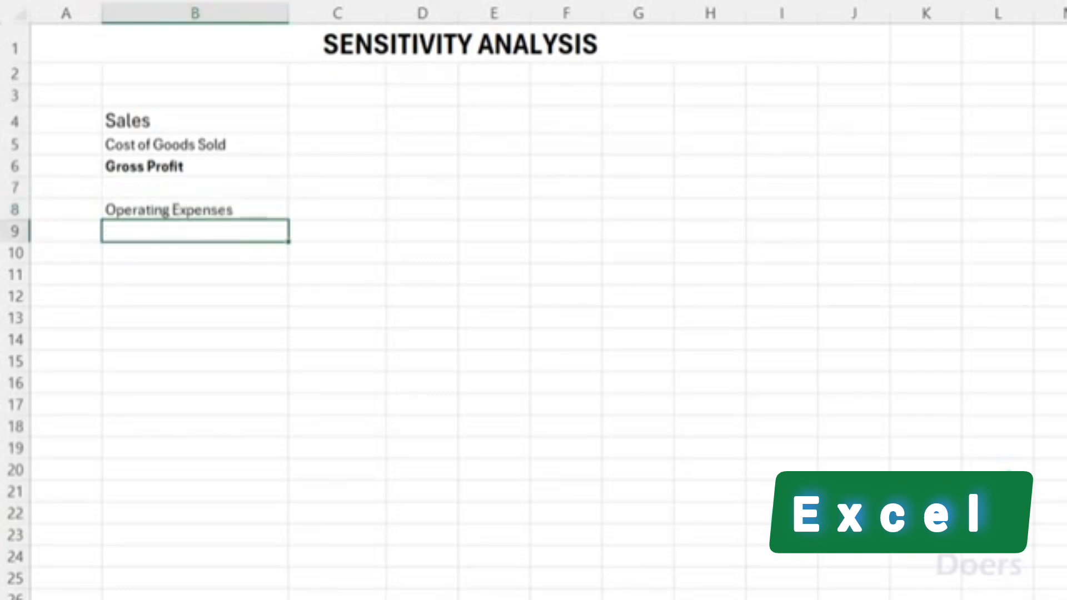
# Step: Leave row 9 blank and enter the label Profit Before Interest and Tax in cell B10
pyautogui.press('Down')
pyautogui.press('Up')
pyautogui.press('Up')
pyautogui.press('Down')
pyautogui.press('Down')
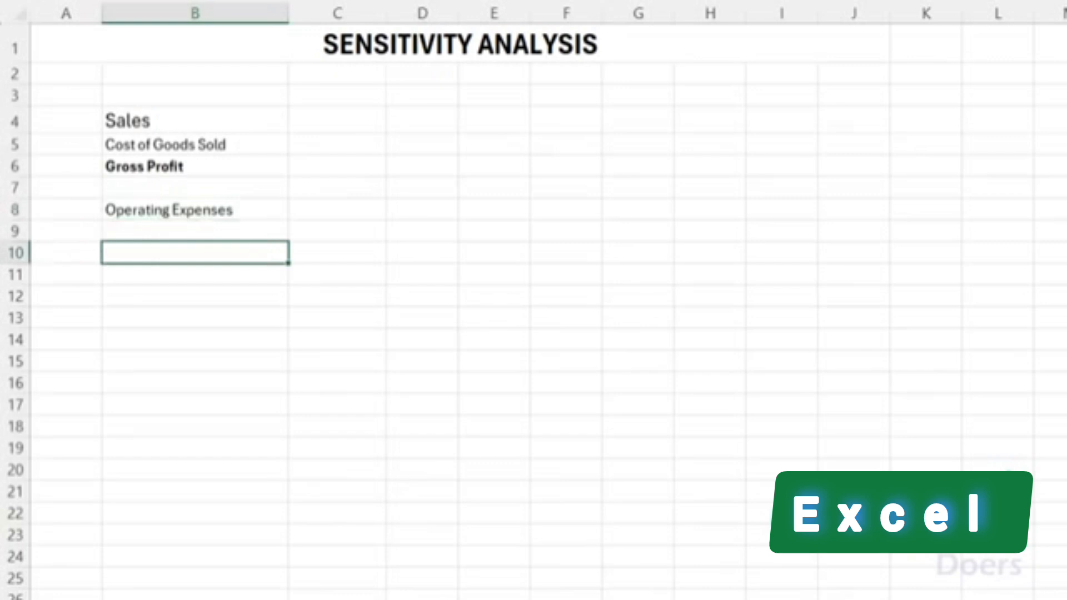
pyautogui.write('Profit Befo')
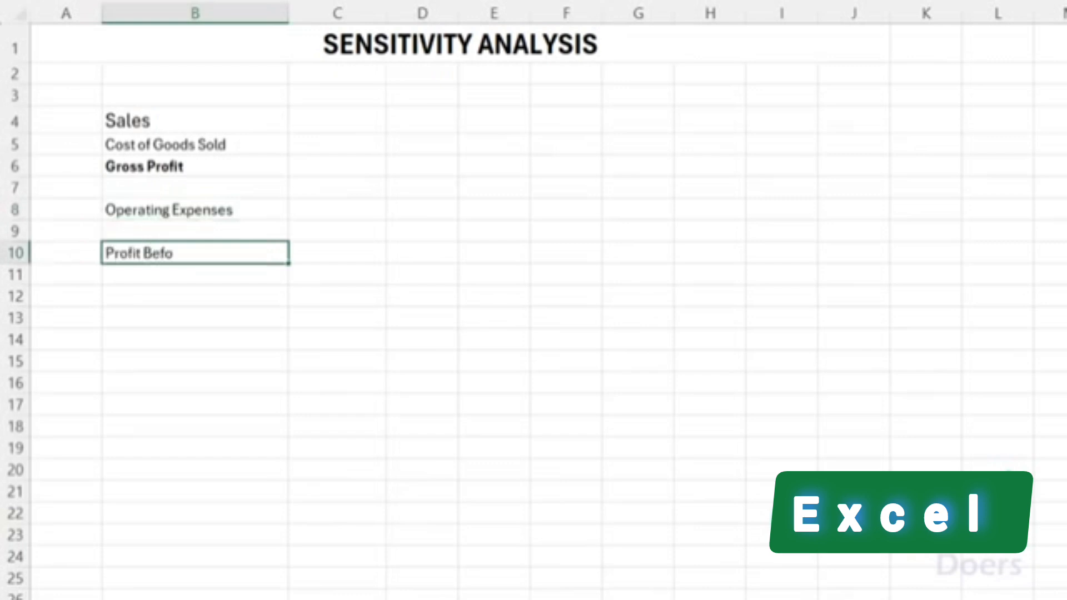
pyautogui.write('re Interest and ')
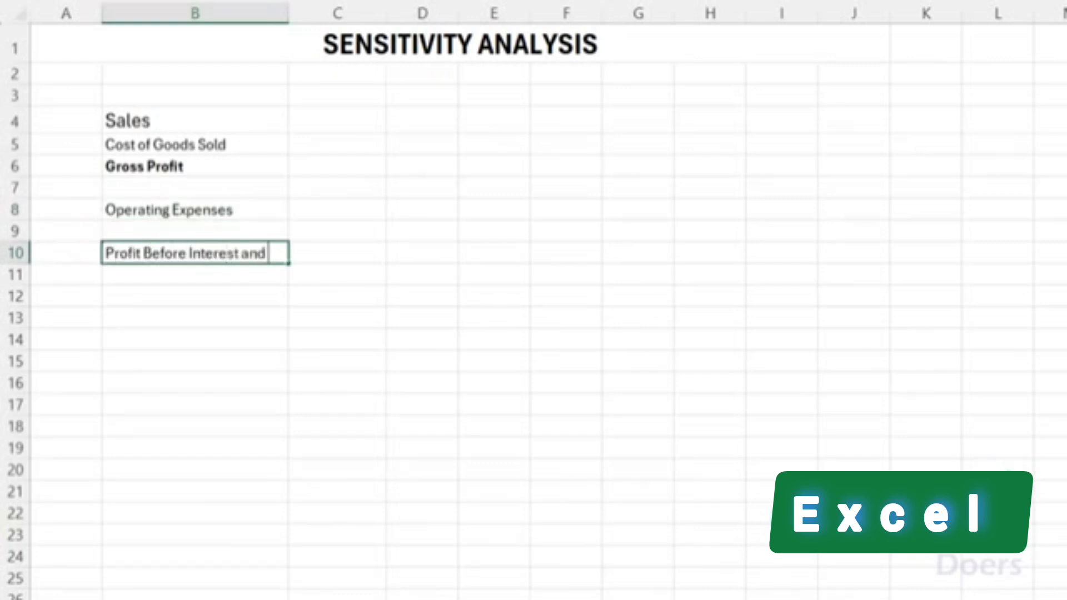
pyautogui.write('Tax')
pyautogui.press('Return')
# Step: Enter the labels Interest in cell B12 and Profit Before Tax in cell B14
pyautogui.press('Return')
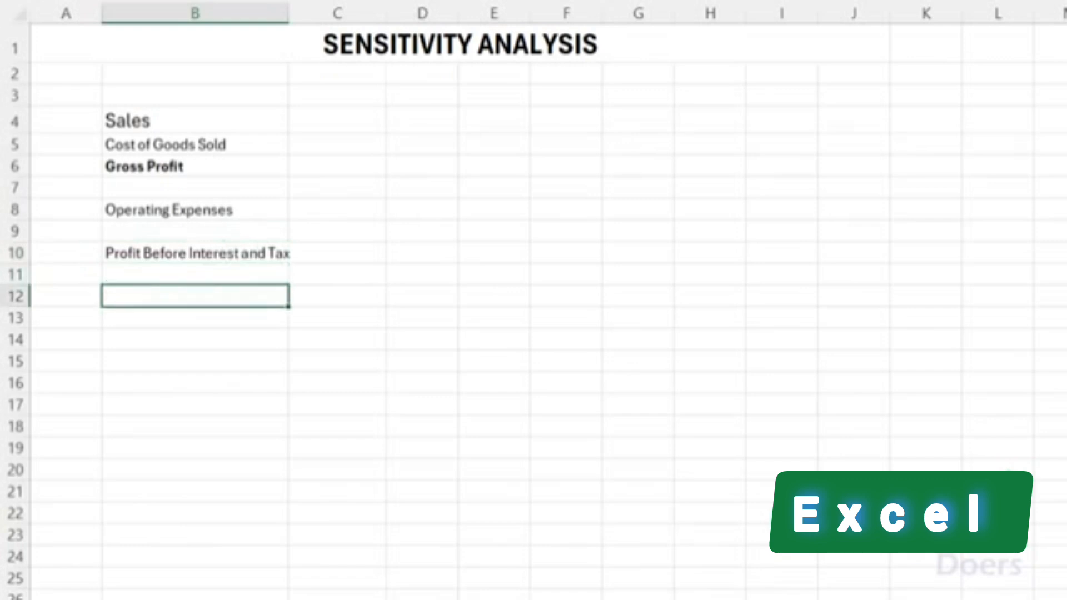
pyautogui.write('Interest')
pyautogui.press('Return')
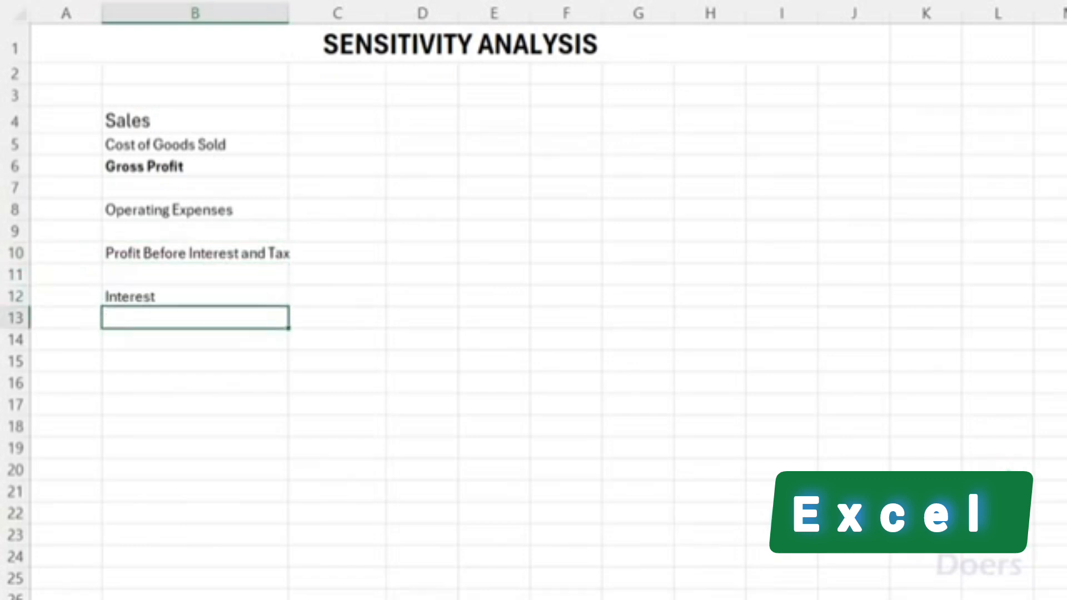
pyautogui.press('Return')
pyautogui.write('Profit')
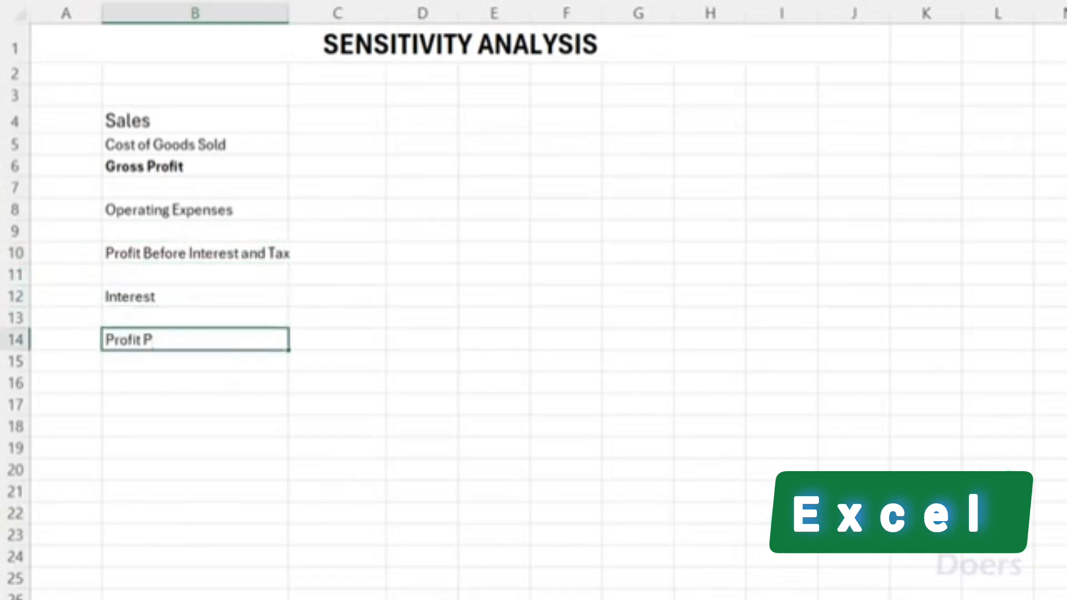
pyautogui.write(' Before Tax')
pyautogui.press('Return')
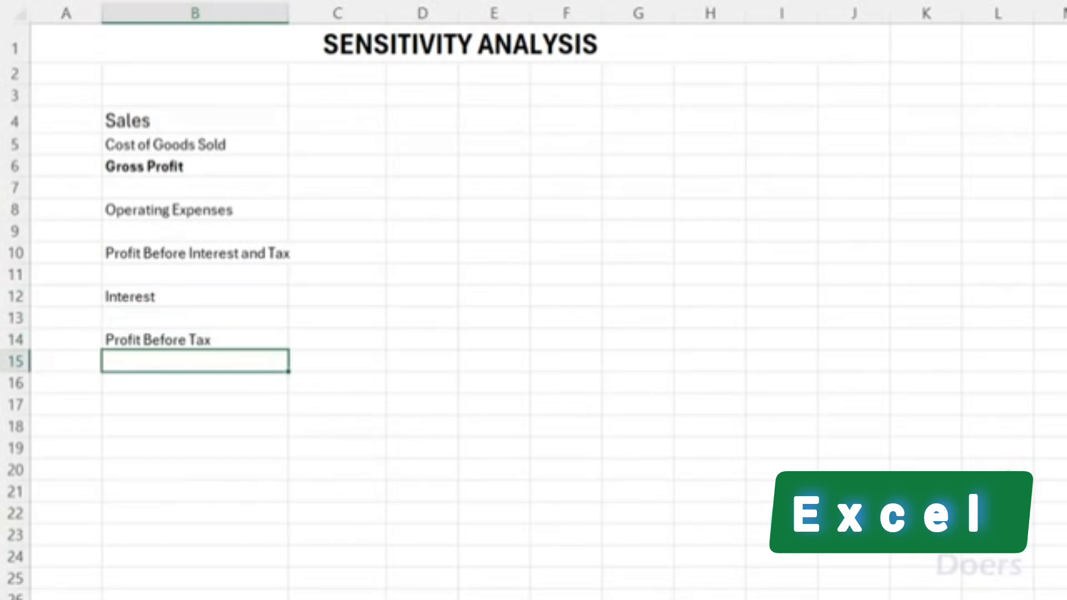
# Step: Enter the labels Tax in cell B16 and Net Profit / Loss in cell B18
pyautogui.press('Return')
pyautogui.write('Tax')
pyautogui.press('Return')
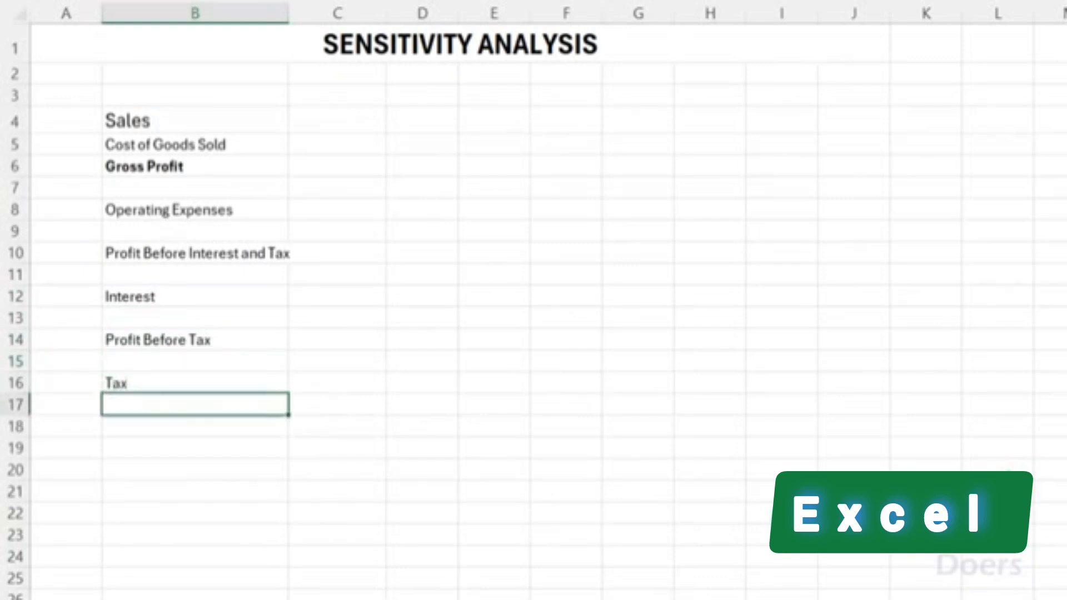
pyautogui.press('Return')
pyautogui.write('N')
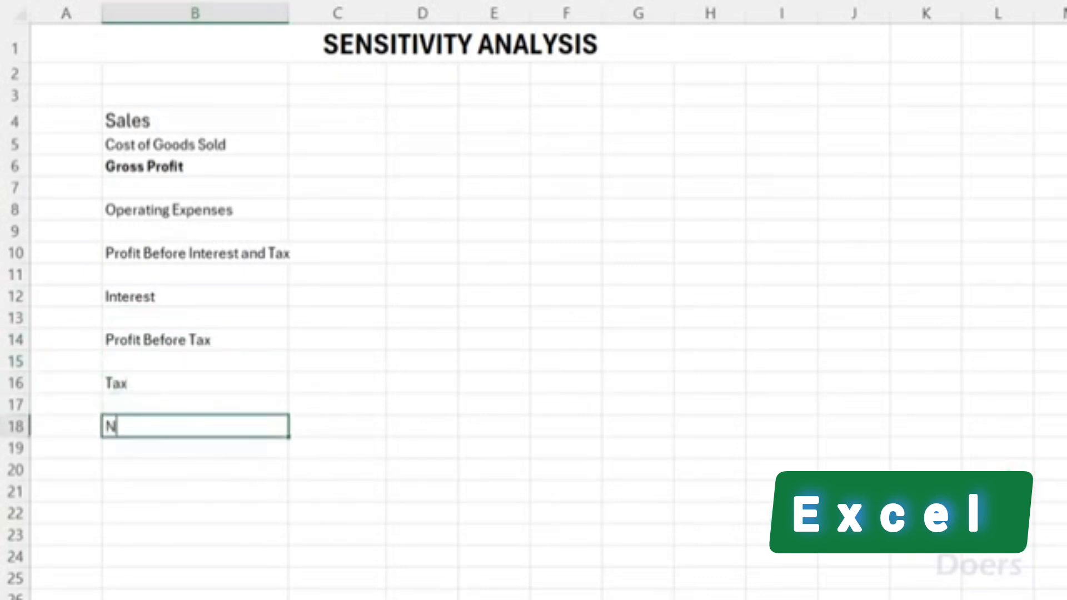
pyautogui.write('et Profit / Loss')
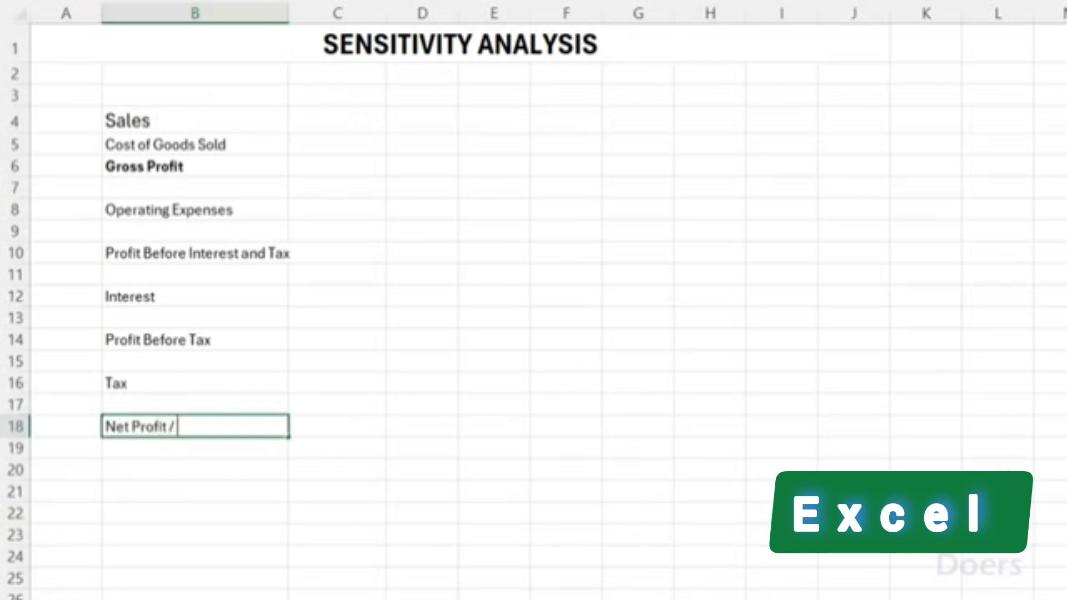
pyautogui.press('Return')
# Step: Leave row 19 blank and enter the label Earnings Per Share in cell B20
pyautogui.press('Return')
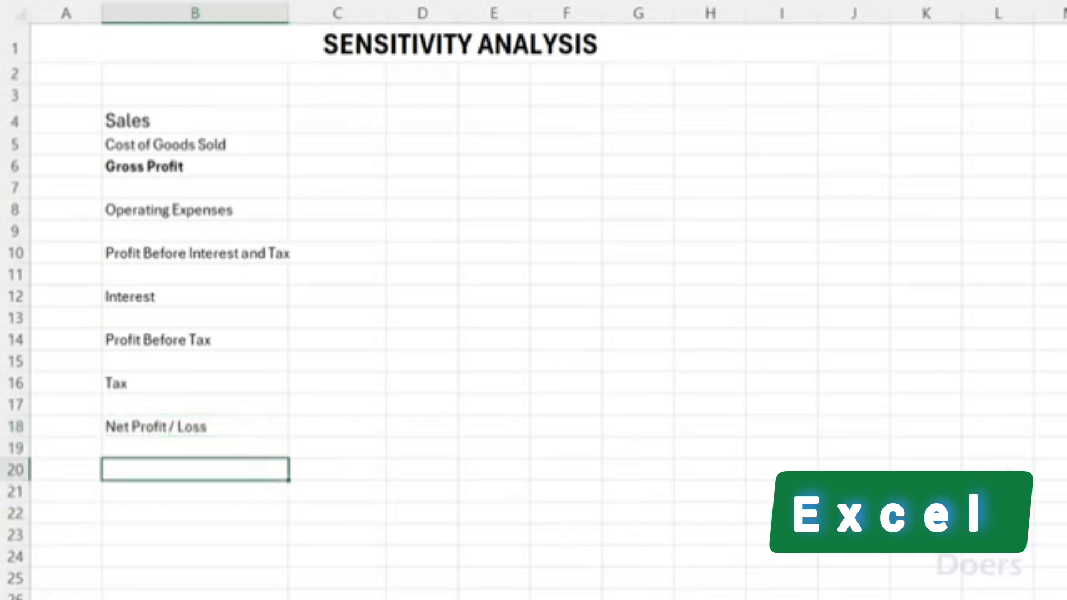
pyautogui.write('EArnings Per Share')
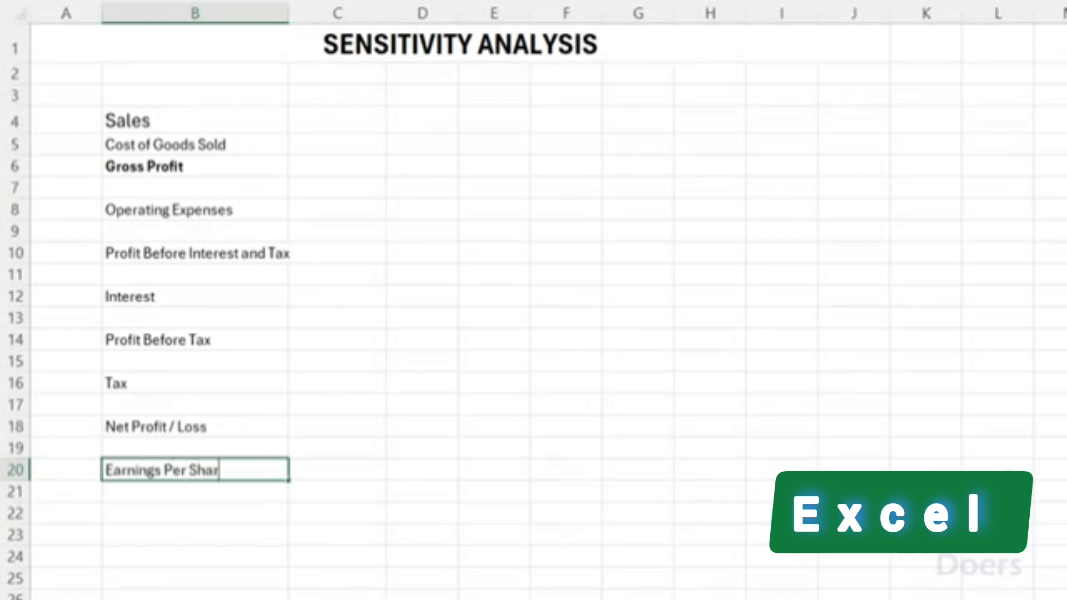
pyautogui.press('Return')
pyautogui.press('Up')
pyautogui.press('Up')
pyautogui.press('Up')
pyautogui.press('Up')
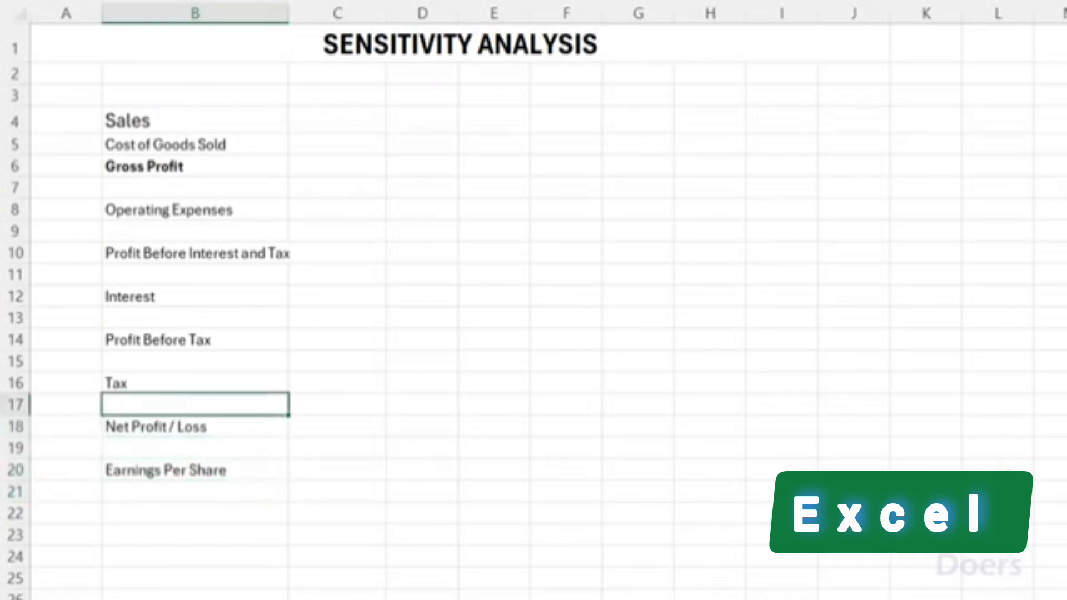
# Step: Enlarge the labels in B4:B20 to match the size of Sales, and widen column B to fit them and column C slightly
pyautogui.moveTo(124, 122); pyautogui.dragTo(136, 471)
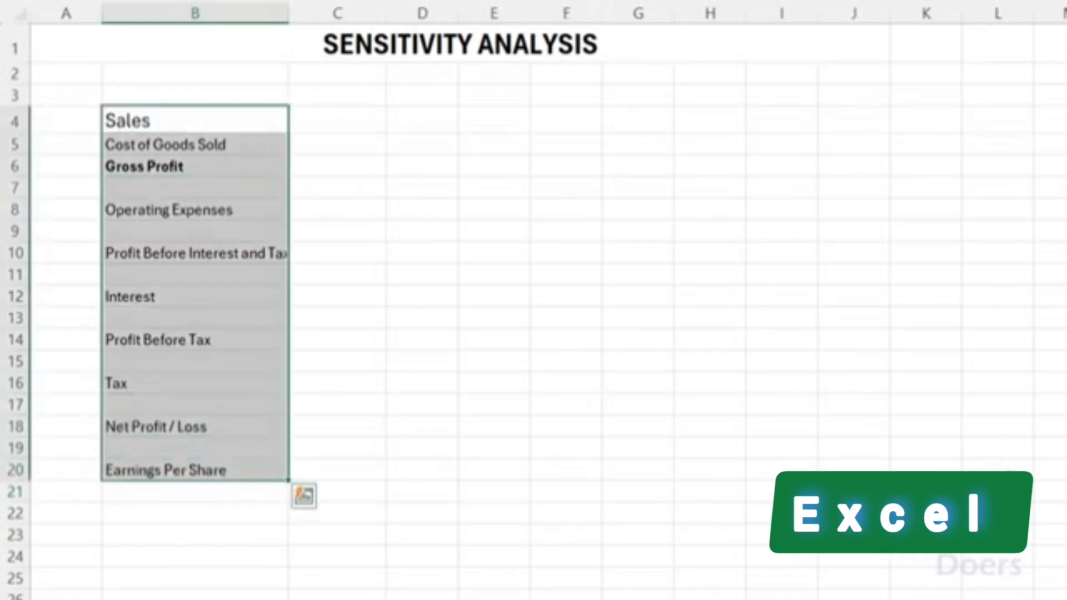
pyautogui.click(367, 167)
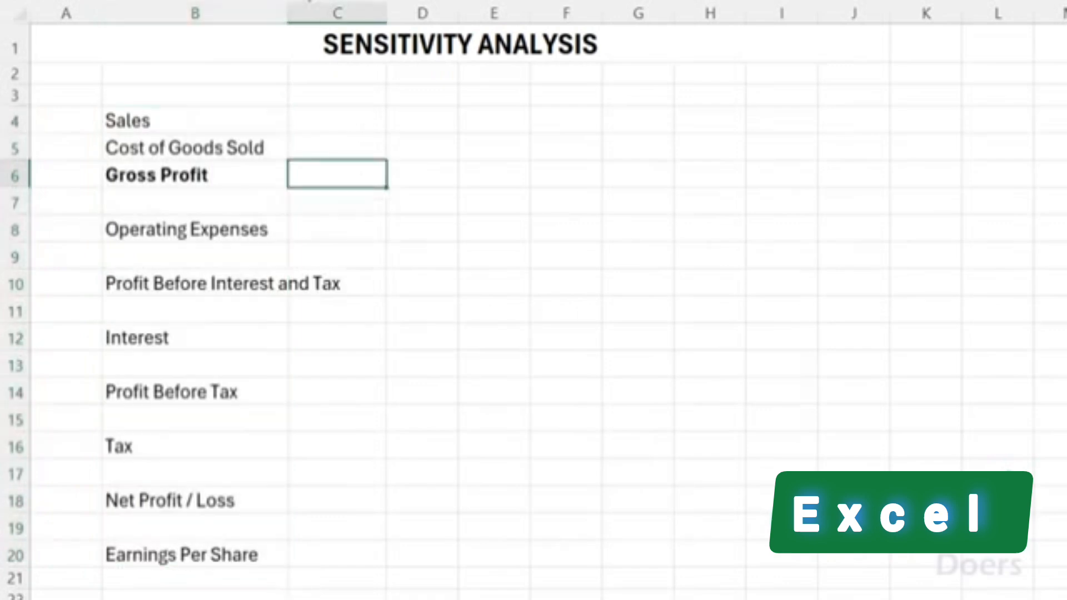
pyautogui.moveTo(290, 6); pyautogui.dragTo(364, 17)
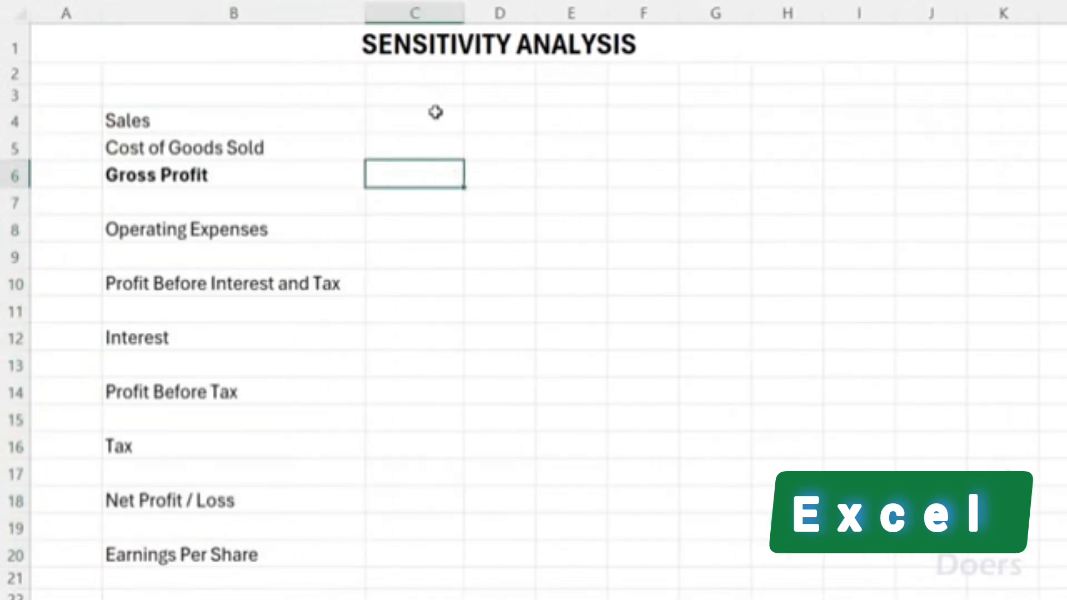
pyautogui.moveTo(465, 8); pyautogui.dragTo(473, 7)
# Step: Enter 1,000,000 as the Sales amount in cell C4
pyautogui.click(428, 118)
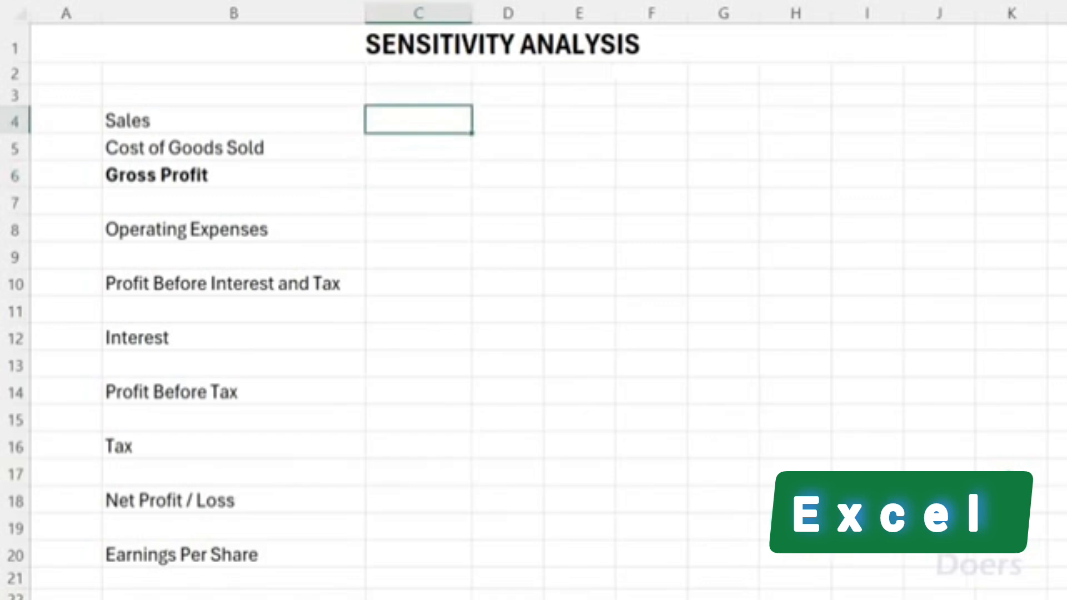
pyautogui.write('1,000,000')
pyautogui.press('Return')
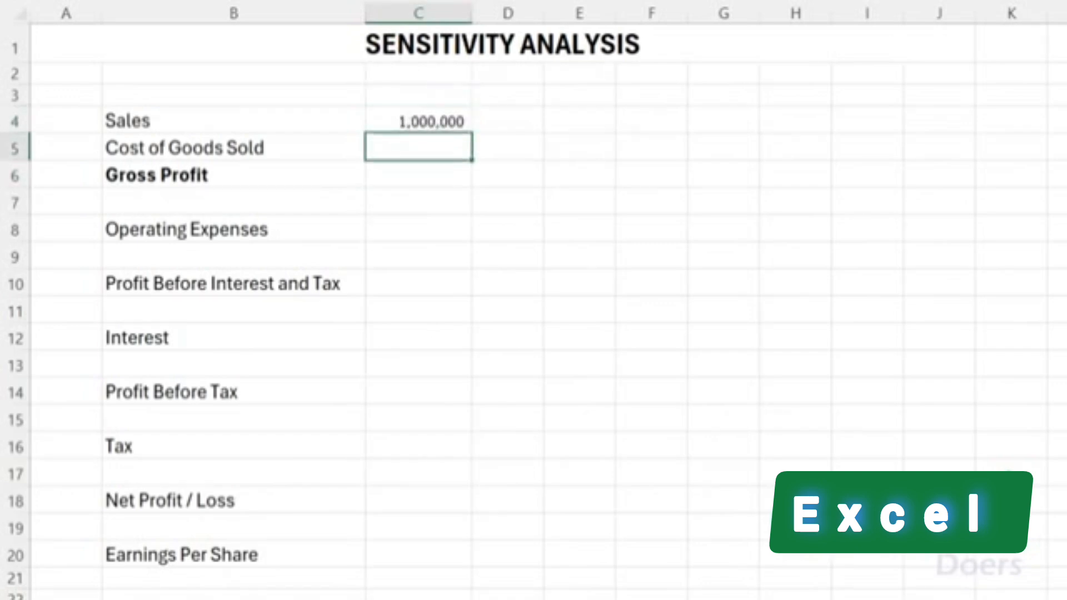
# Step: Enter the heading Rate in cell E3 and select the rate cell E5 on the Cost of Goods Sold row
pyautogui.press('Right')
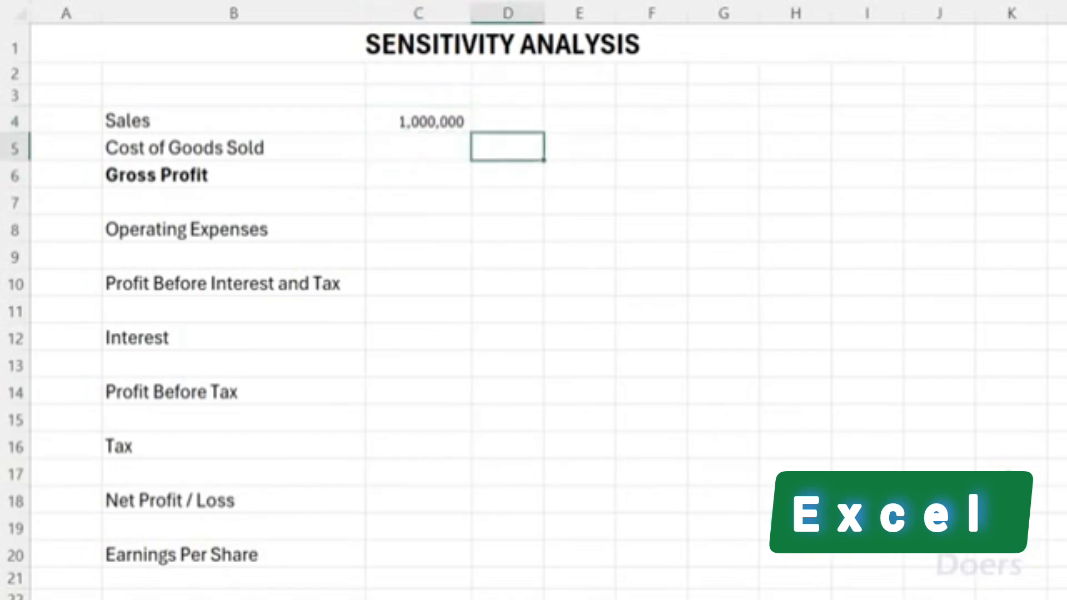
pyautogui.press('Up')
pyautogui.press('Up')
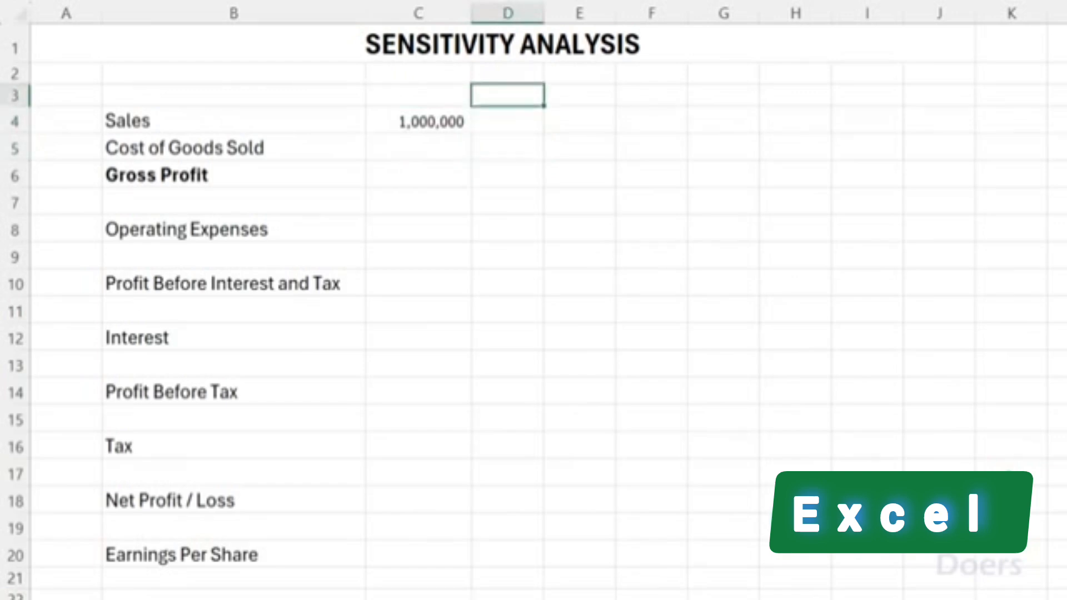
pyautogui.press('Right')
pyautogui.write('Rae')
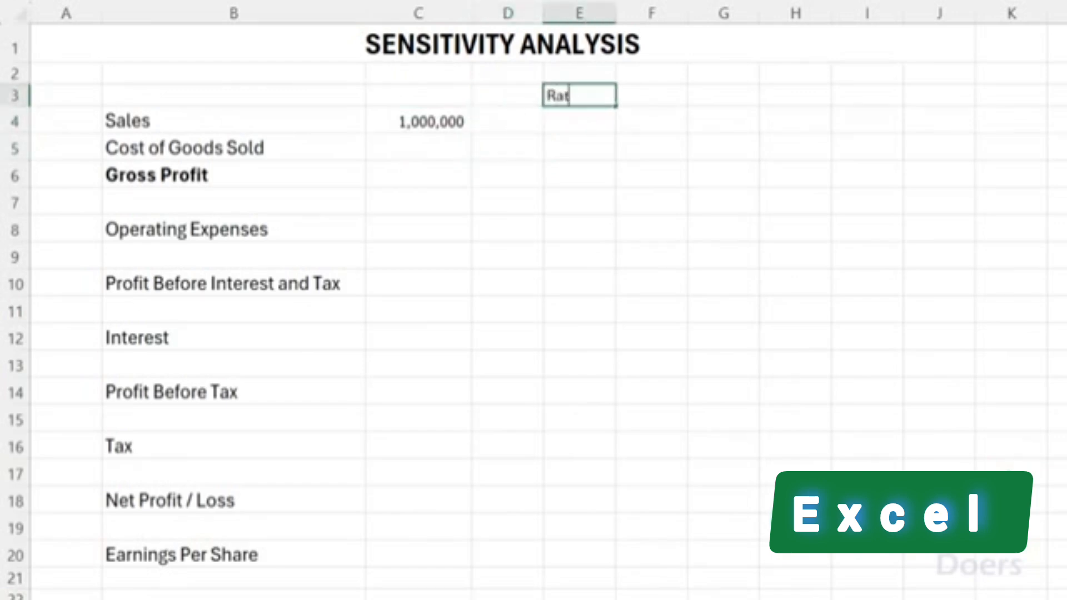
pyautogui.write('e')
pyautogui.press('Return')
pyautogui.press('Down')
pyautogui.press('Left')
pyautogui.press('Left')
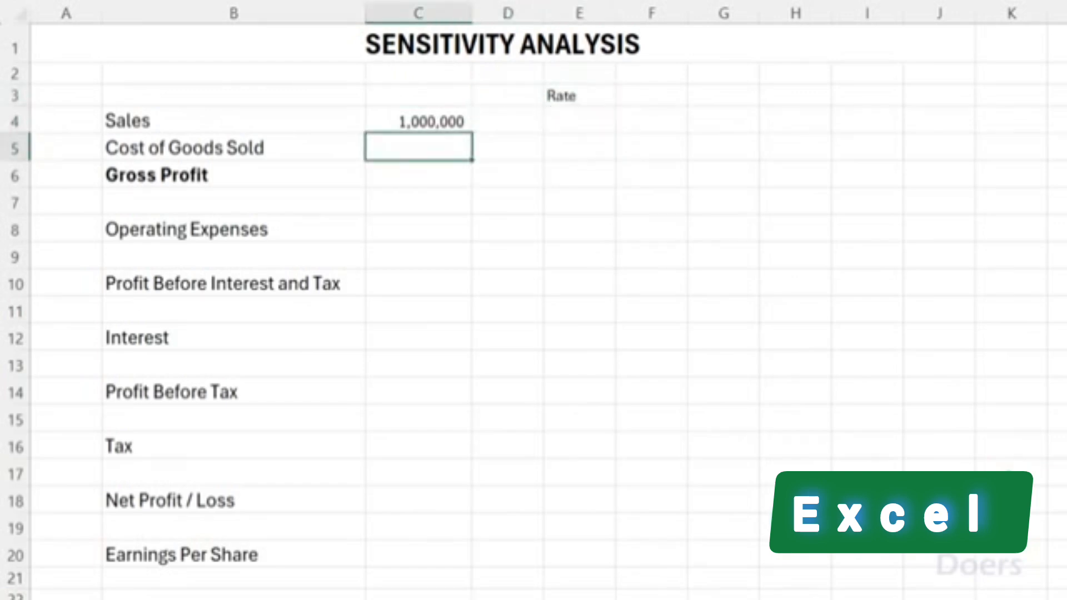
pyautogui.click(579, 147)
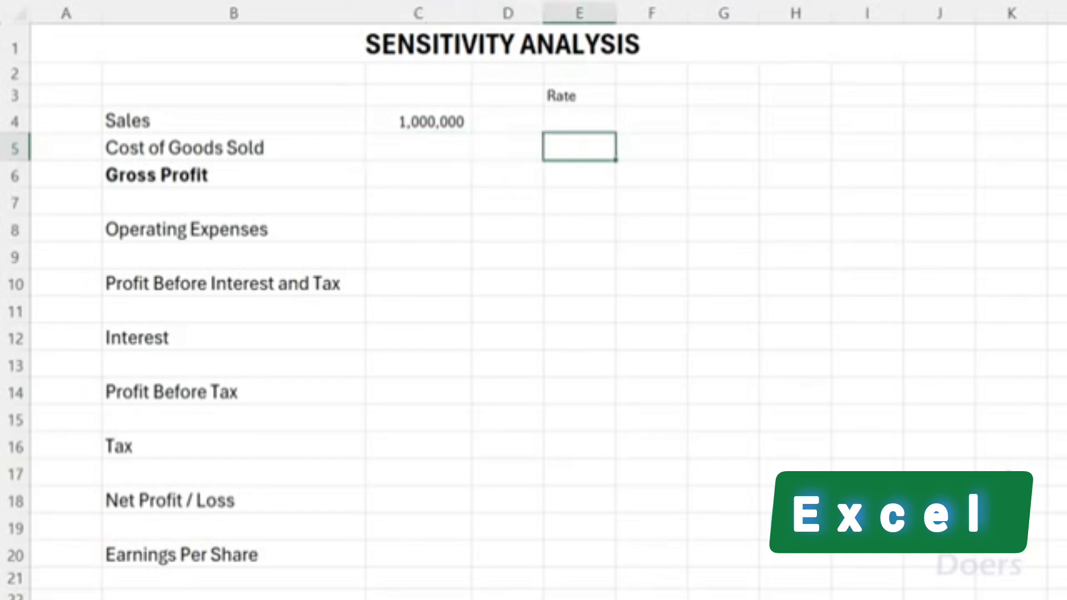
# Step: Set the Cost of Goods Sold rate in E5 to 25% and calculate its amount in C5 as Sales times that rate (=C4*E5)
pyautogui.write('25%')
pyautogui.press('Return')
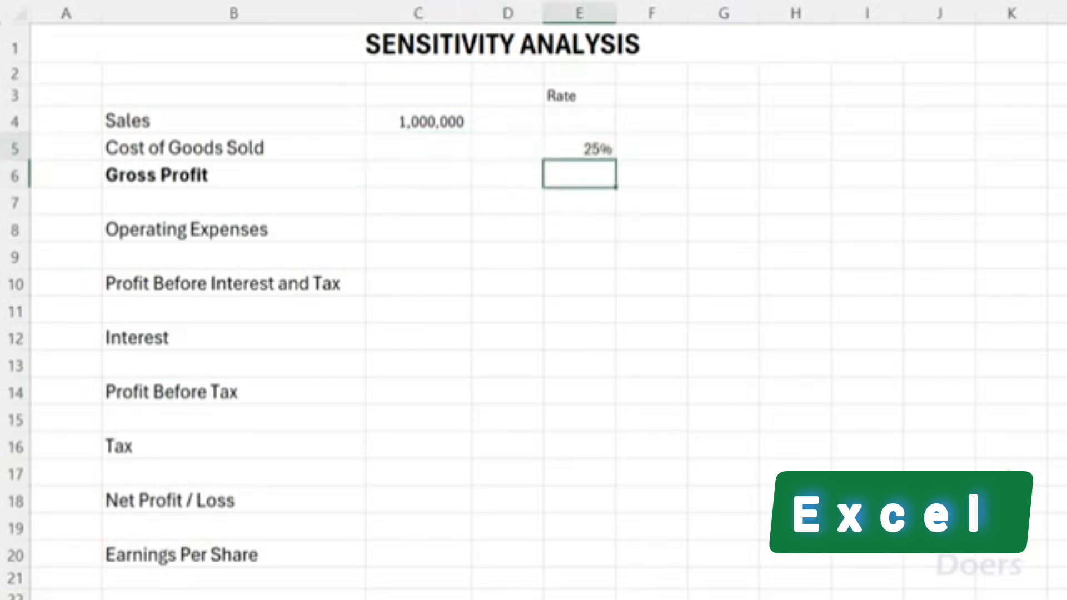
pyautogui.press('Up')
pyautogui.press('Left')
pyautogui.press('Left')
pyautogui.write('=')
pyautogui.press('Up')
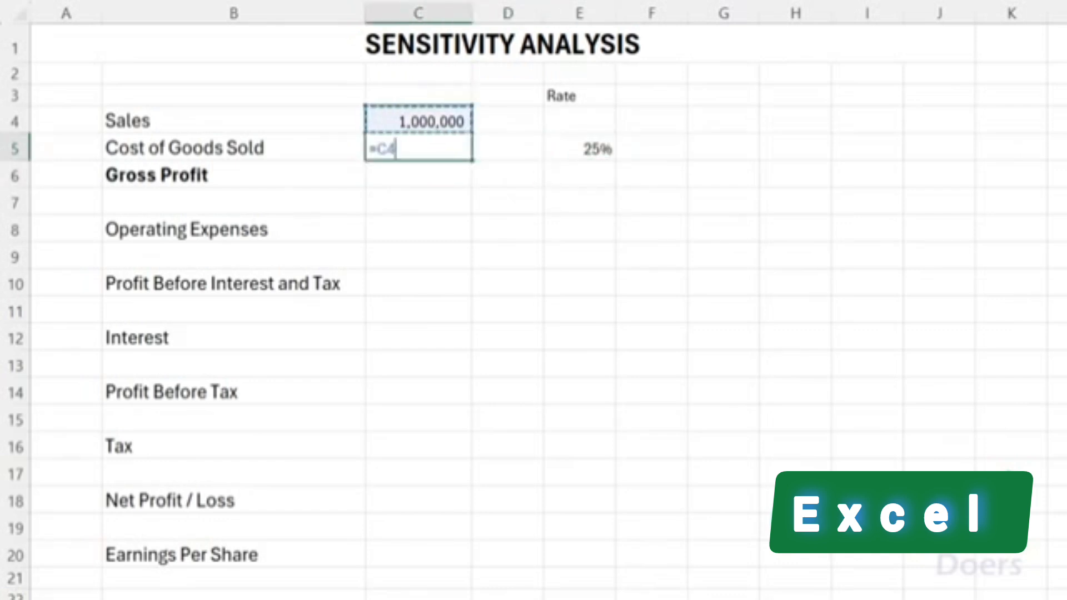
pyautogui.write('*')
pyautogui.press('Right')
pyautogui.press('Right')
pyautogui.press('Return')
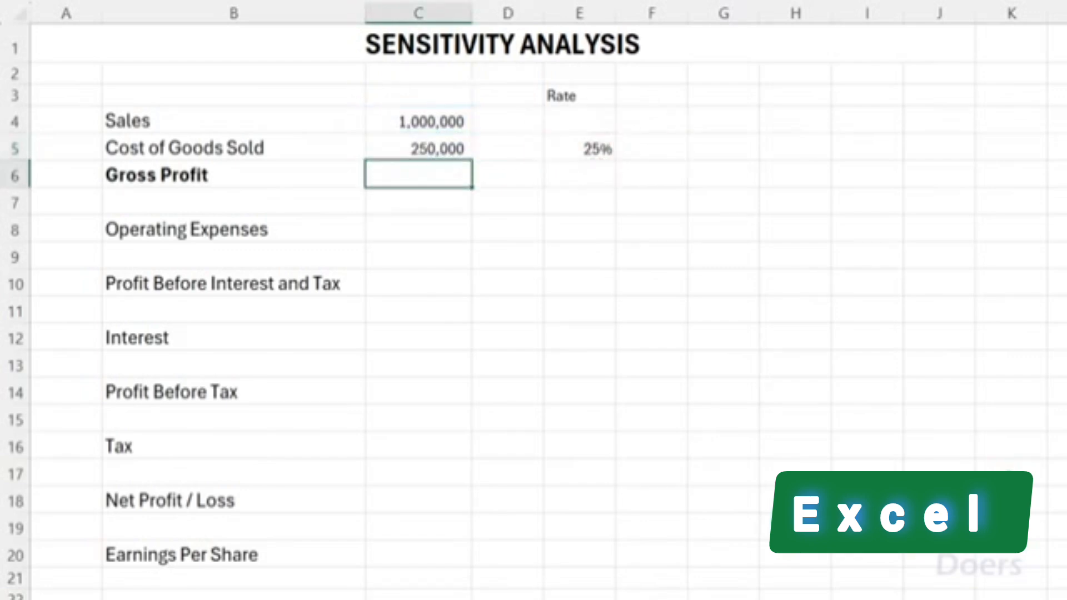
# Step: Calculate Gross Profit in C6 as Sales minus Cost of Goods Sold (=C4-C5)
pyautogui.write('=')
pyautogui.press('Up')
pyautogui.press('Up')
pyautogui.write('-')
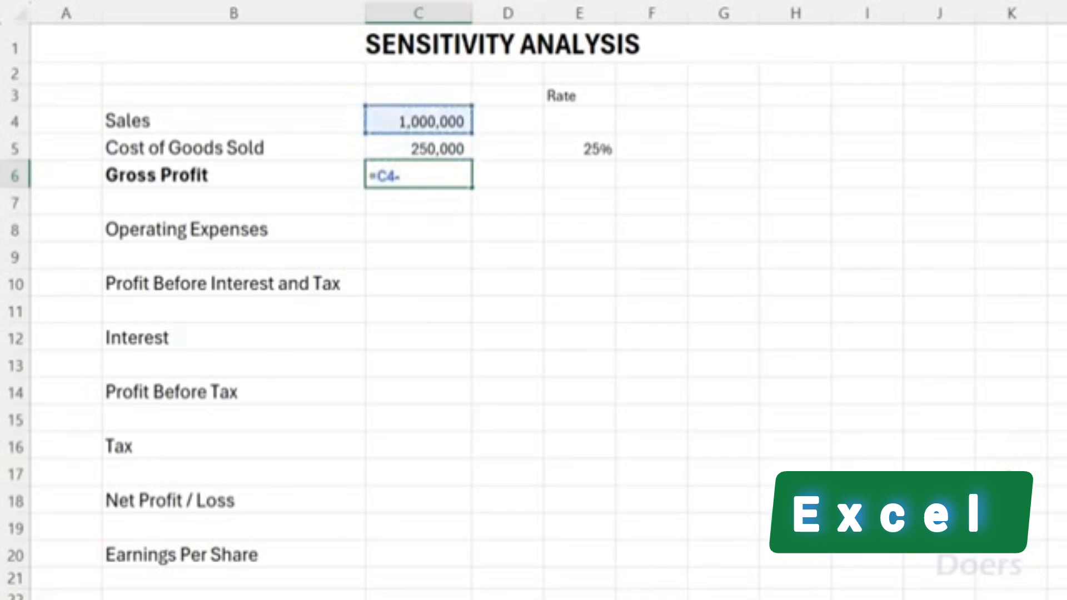
pyautogui.press('Up')
pyautogui.press('Return')
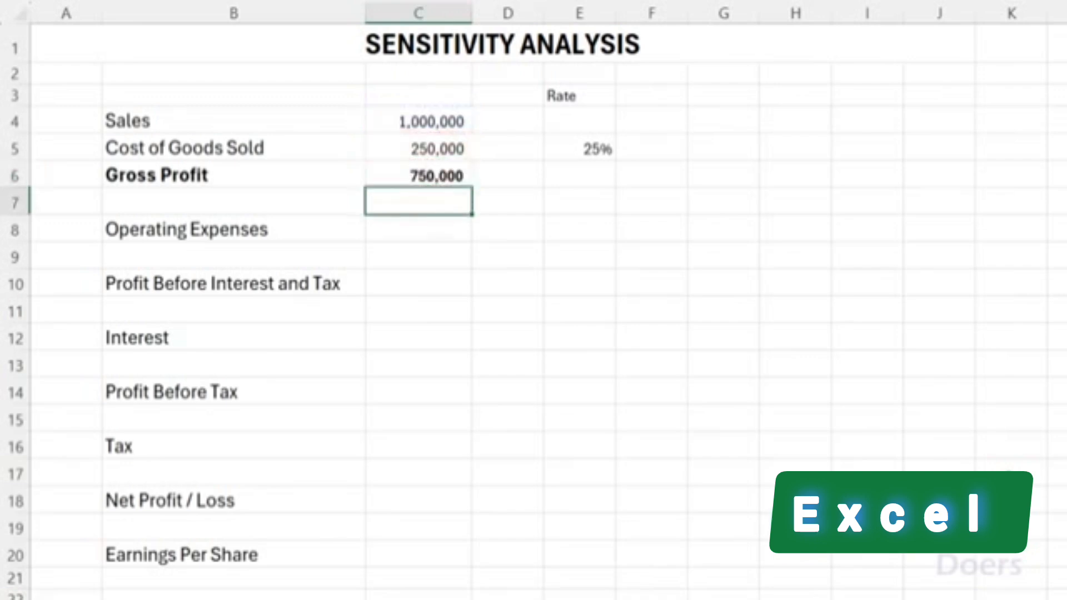
# Step: Enter a rate of 20% for Operating Expenses in cell E8
pyautogui.press('Down')
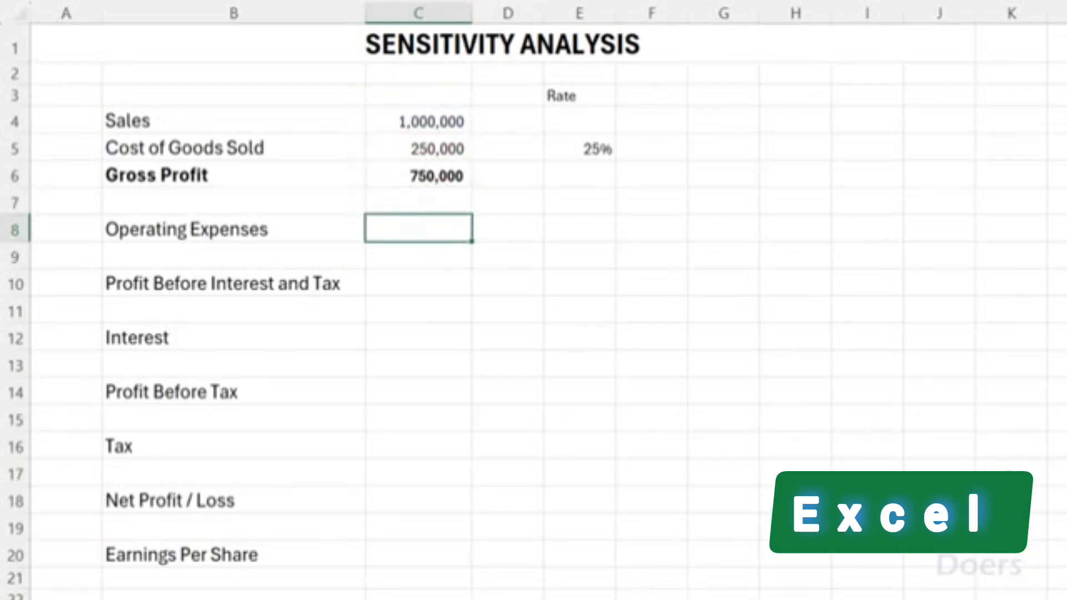
pyautogui.press('Up')
pyautogui.press('Up')
pyautogui.press('Up')
pyautogui.press('Up')
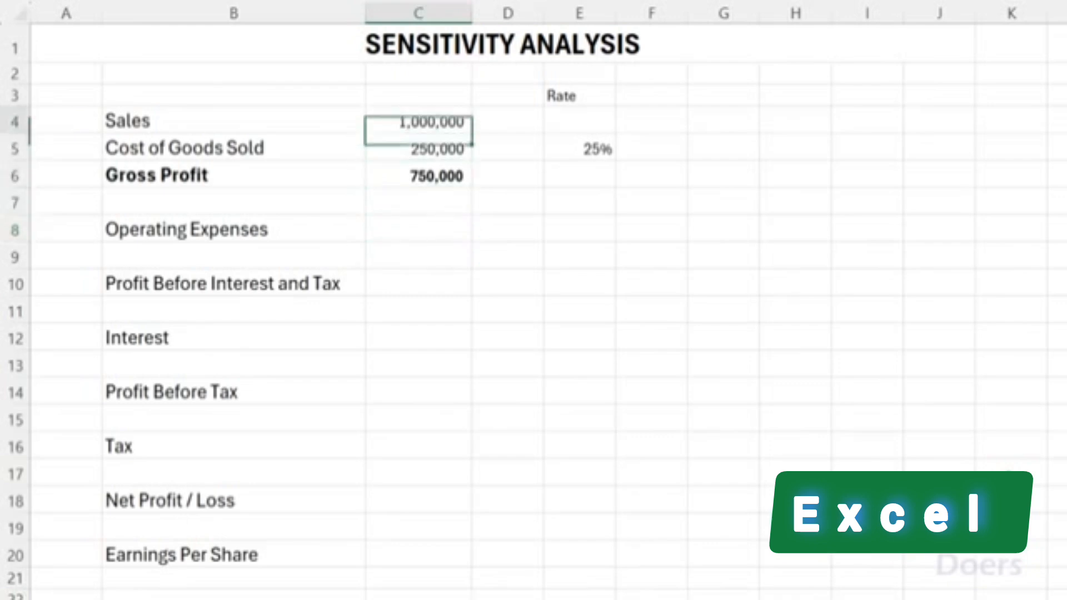
pyautogui.press('Down')
pyautogui.press('Down')
pyautogui.press('Down')
pyautogui.press('Down')
pyautogui.press('Down')
pyautogui.press('Right')
pyautogui.press('Up')
pyautogui.press('Right')
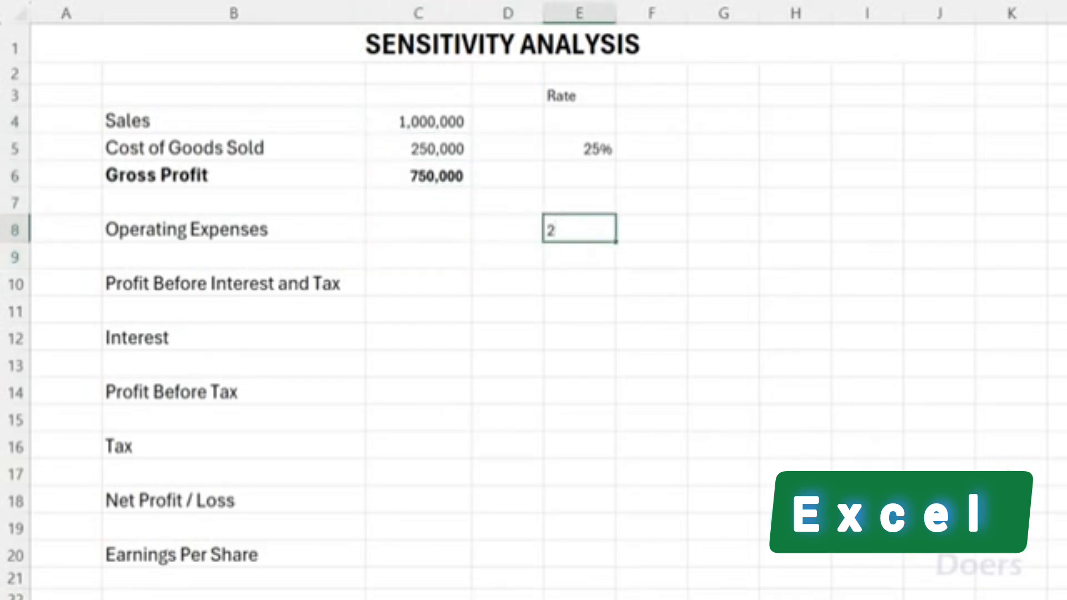
pyautogui.write('20%')
pyautogui.press('Return')
# Step: Calculate Operating Expenses in C8 as Sales times the Operating Expenses rate (=C4*E8)
pyautogui.press('Up')
pyautogui.press('Left')
pyautogui.press('Left')
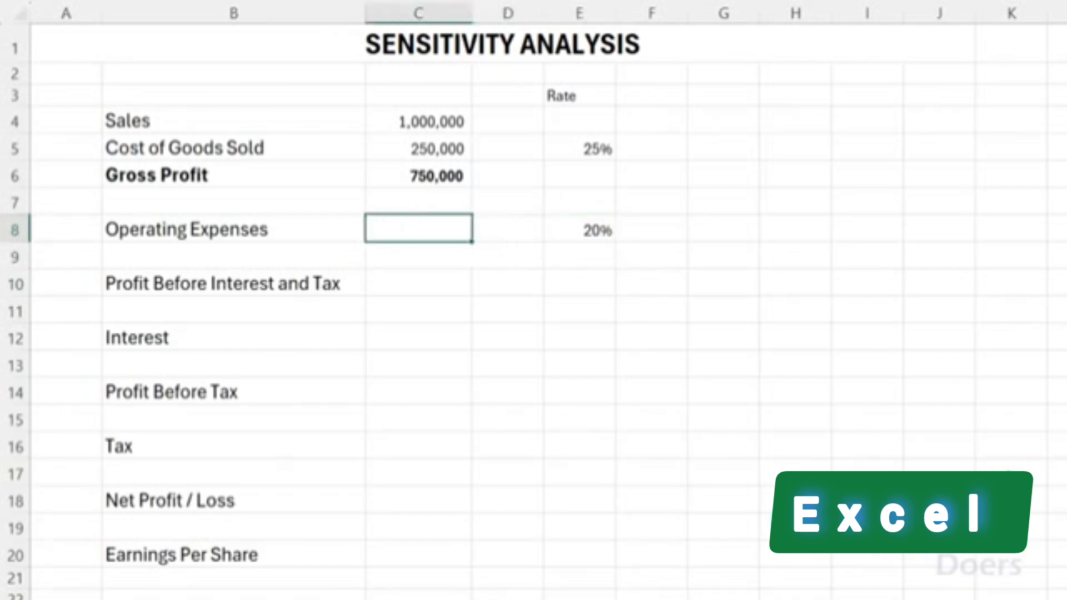
pyautogui.write('=')
pyautogui.press('Up')
pyautogui.press('Up')
pyautogui.press('Up')
pyautogui.press('Up')
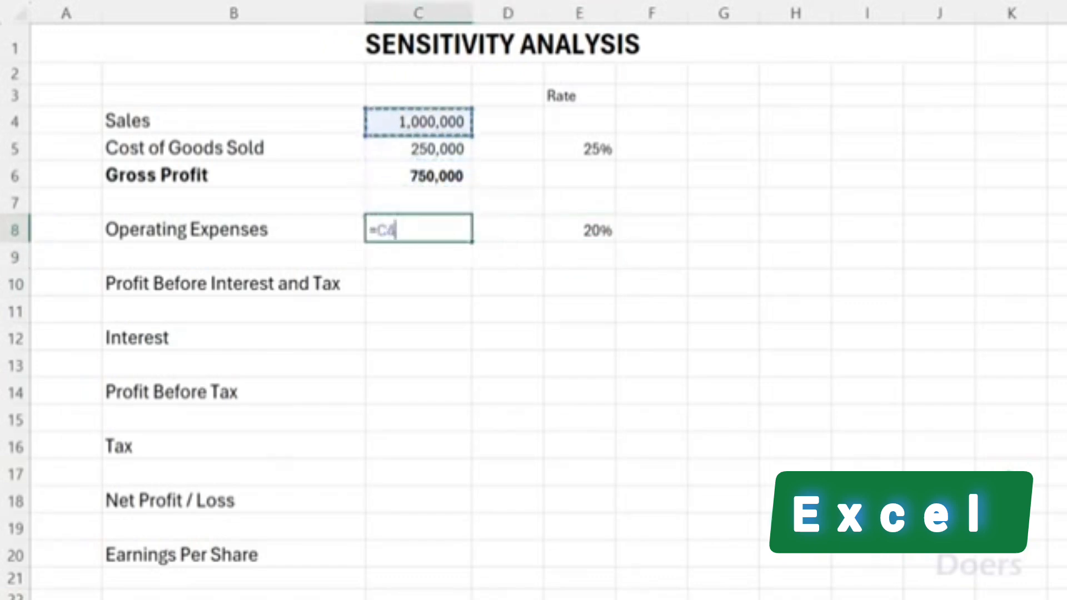
pyautogui.write('*')
pyautogui.press('Right')
pyautogui.press('Right')
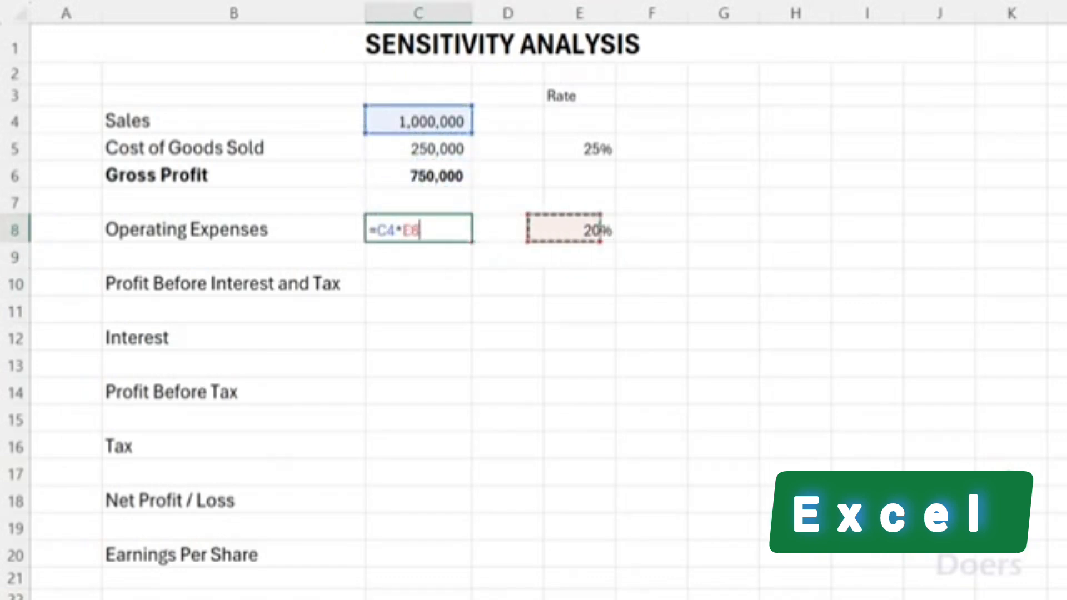
pyautogui.press('Return')
# Step: Format the Operating Expenses amount in C8 to show no decimal places
pyautogui.press('Up')
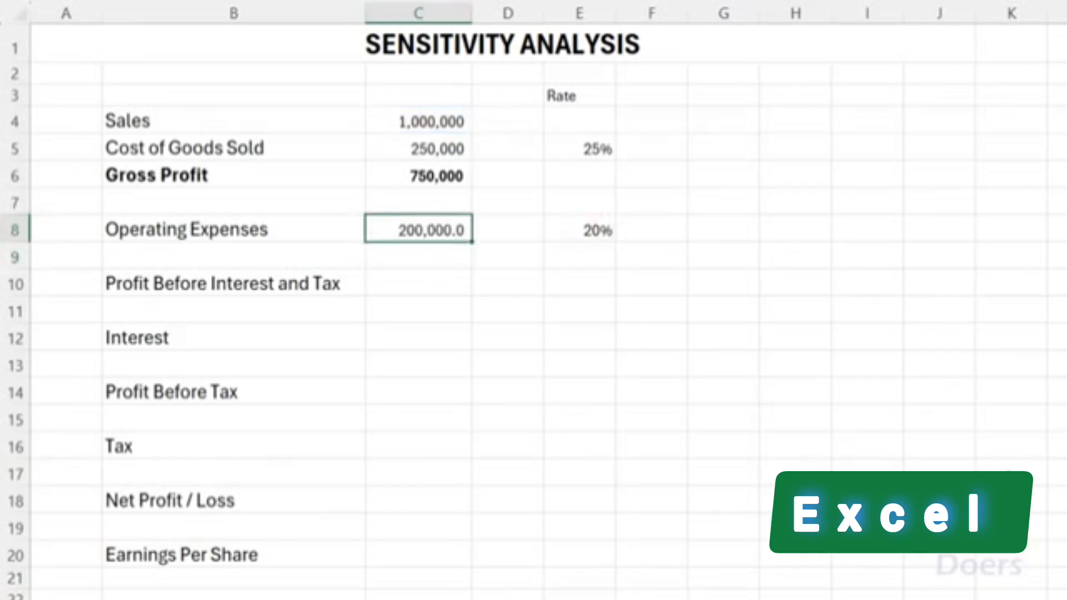
pyautogui.hotkey('alt', 'h')
pyautogui.press('9')
# Step: Calculate Profit Before Interest and Tax in C10 as Gross Profit minus Operating Expenses (=C6-C8)
pyautogui.press('Down')
pyautogui.press('Down')
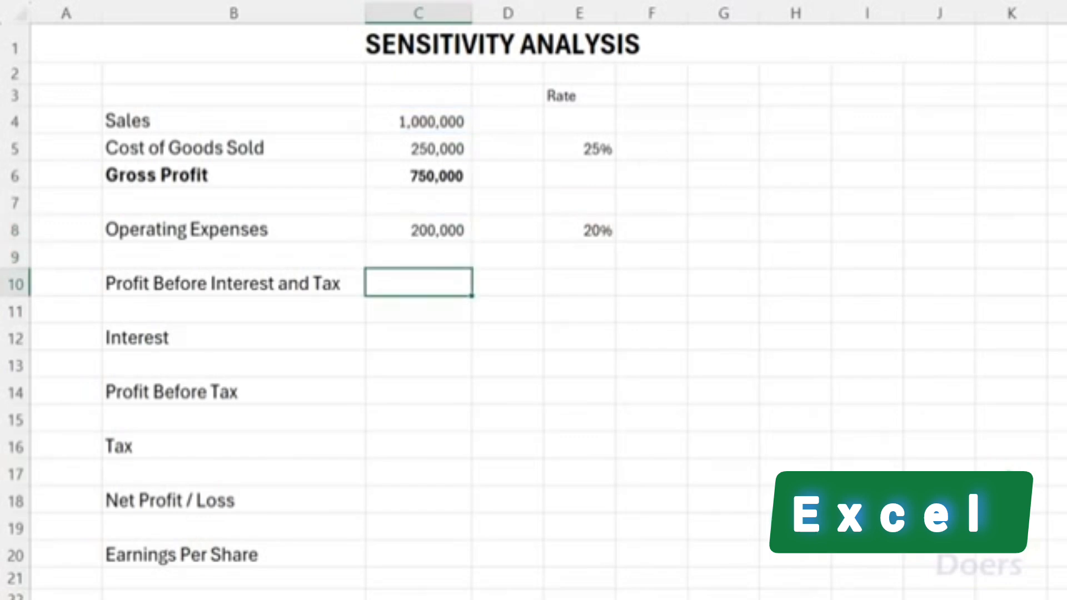
pyautogui.write('=')
pyautogui.press('Up')
pyautogui.press('Up')
pyautogui.press('Up')
pyautogui.press('Up')
pyautogui.write('-')
pyautogui.press('Up')
pyautogui.press('Up')
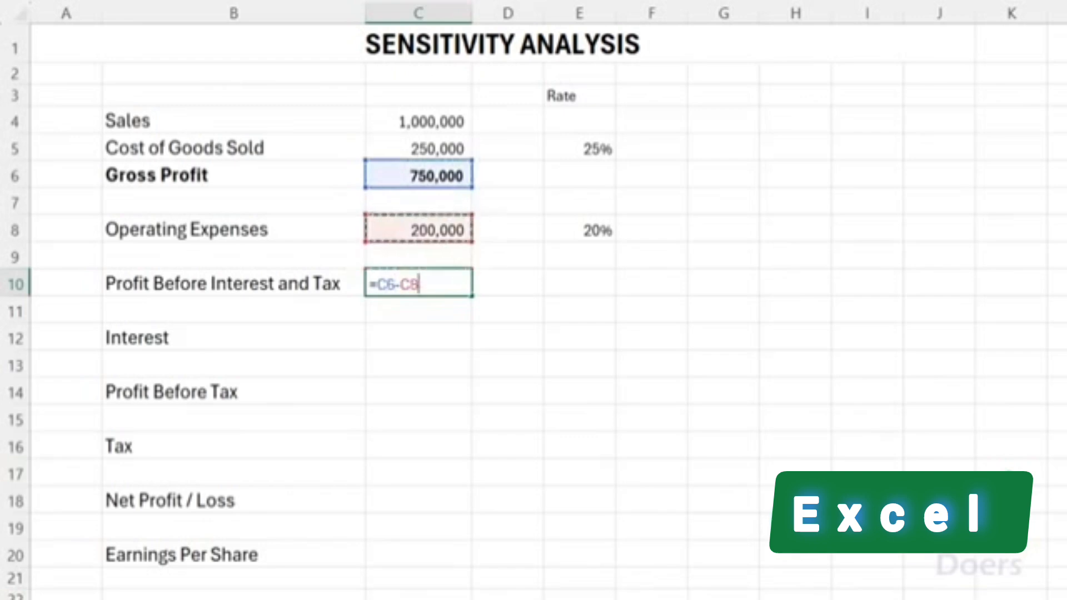
pyautogui.press('Return')
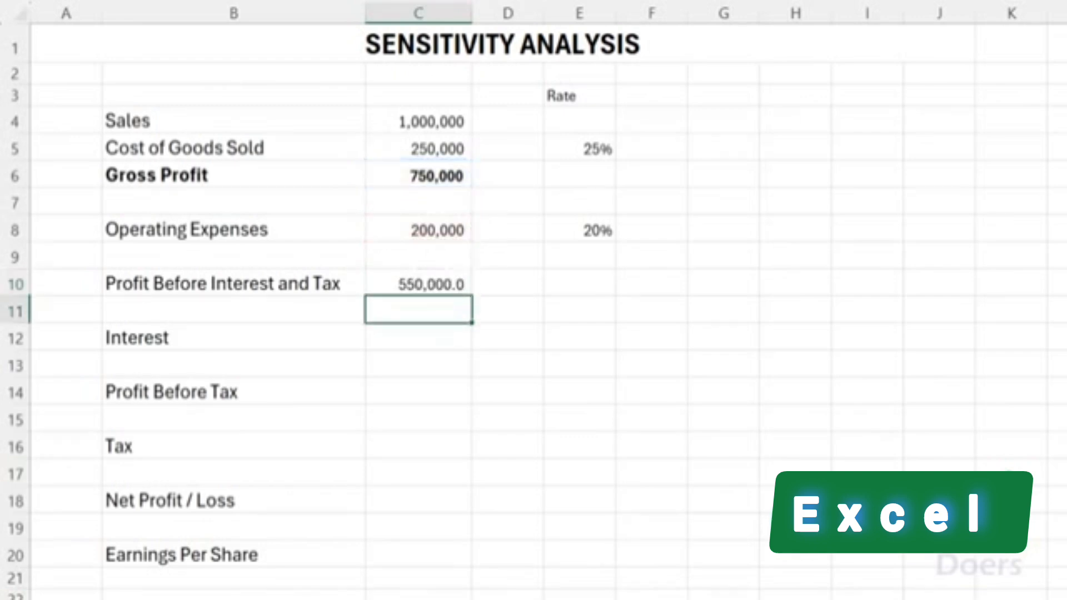
# Step: Enter the label Total Debt in cell B24, below the income statement
pyautogui.press('Up')
pyautogui.press('Left')
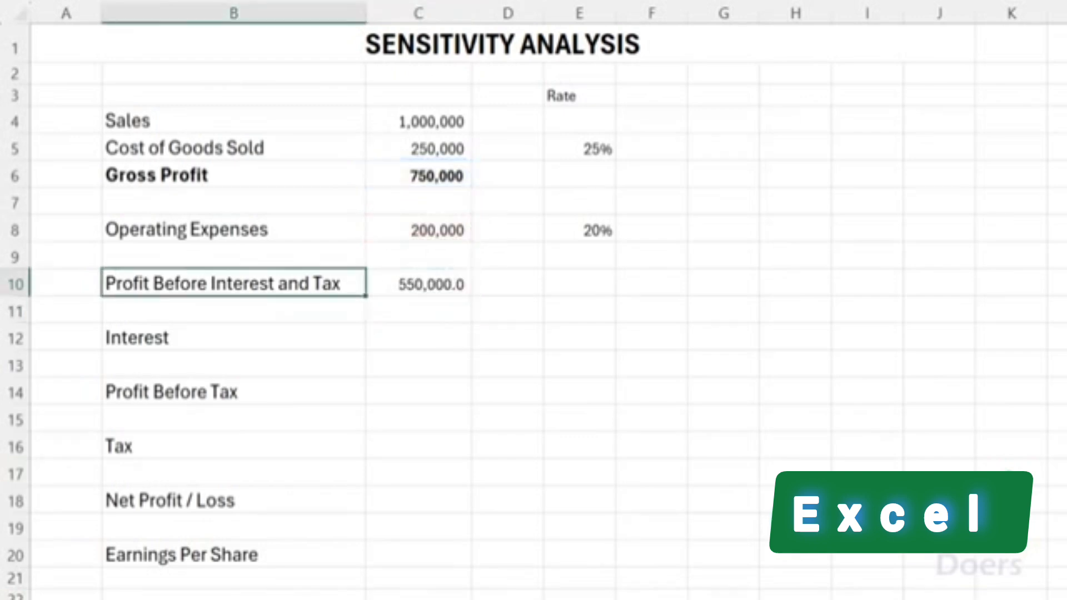
pyautogui.press('Down')
pyautogui.press('Down')
pyautogui.press('Right')
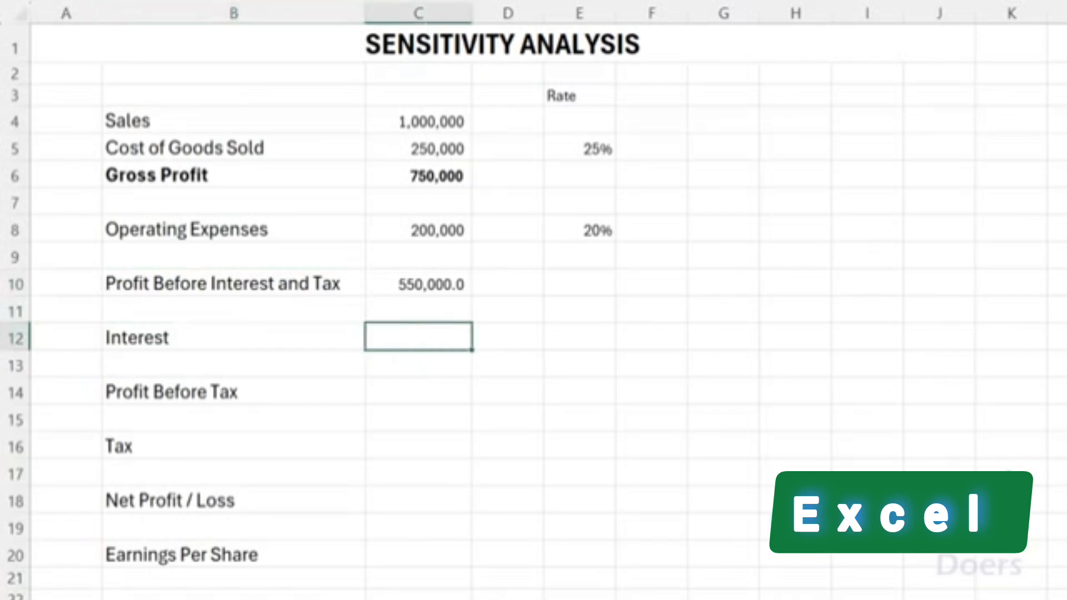
pyautogui.press('Right')
pyautogui.press('Right')
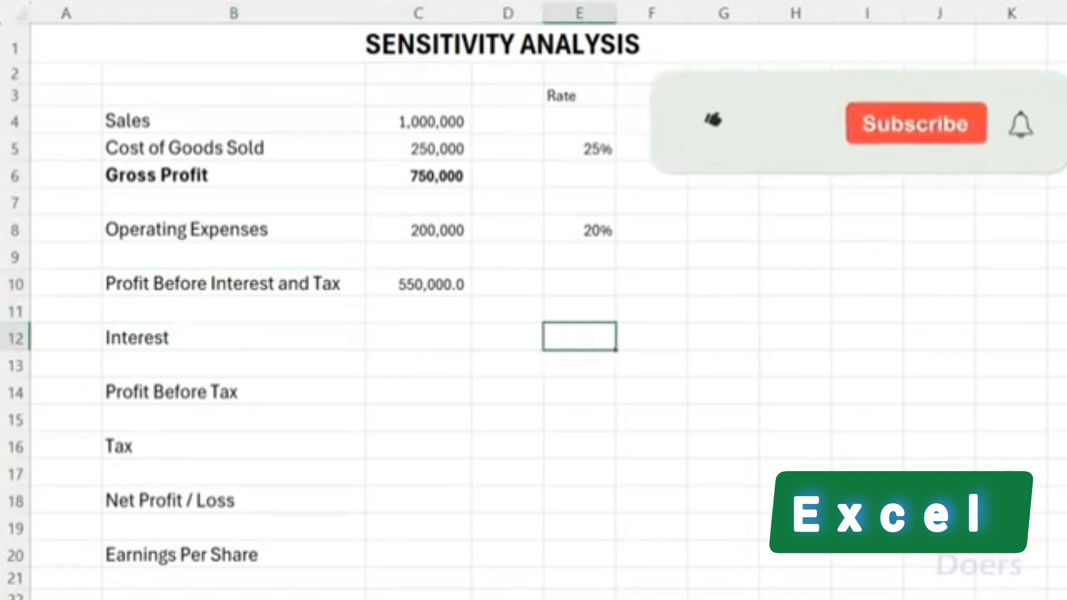
pyautogui.press('Down')
pyautogui.press('Down')
pyautogui.press('Down')
pyautogui.press('Down')
pyautogui.press('Down')
pyautogui.press('Down')
pyautogui.press('Down')
pyautogui.press('Down')
pyautogui.press('Down')
pyautogui.press('Down')
pyautogui.press('Down')
pyautogui.press('Down')
pyautogui.press('Down')
pyautogui.press('Down')
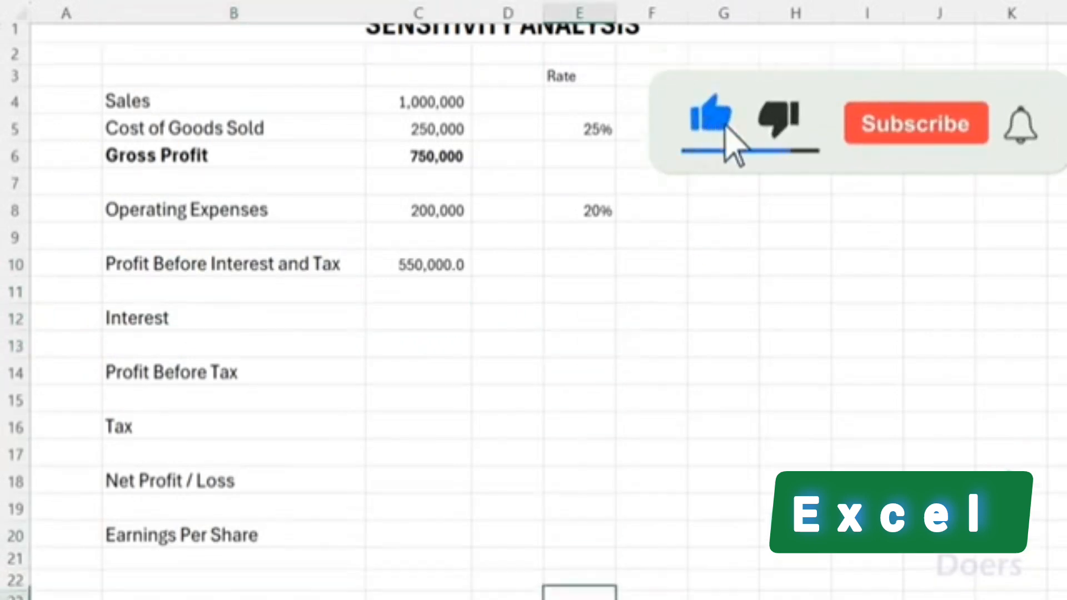
pyautogui.press('Left')
pyautogui.press('Left')
pyautogui.press('Left')
pyautogui.press('Up')
pyautogui.press('Up')
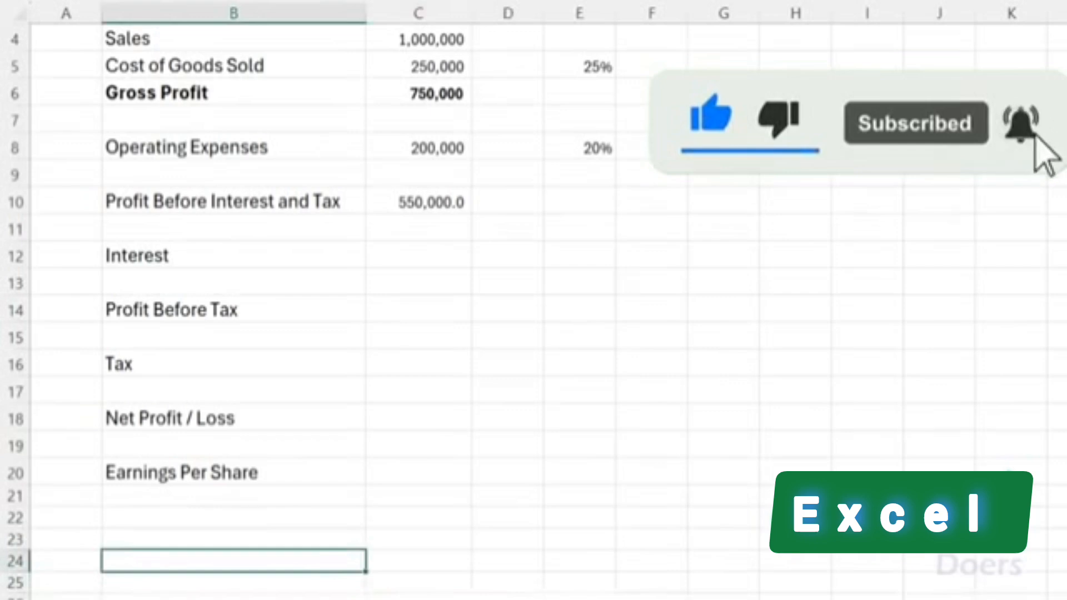
pyautogui.write('Total Debt')
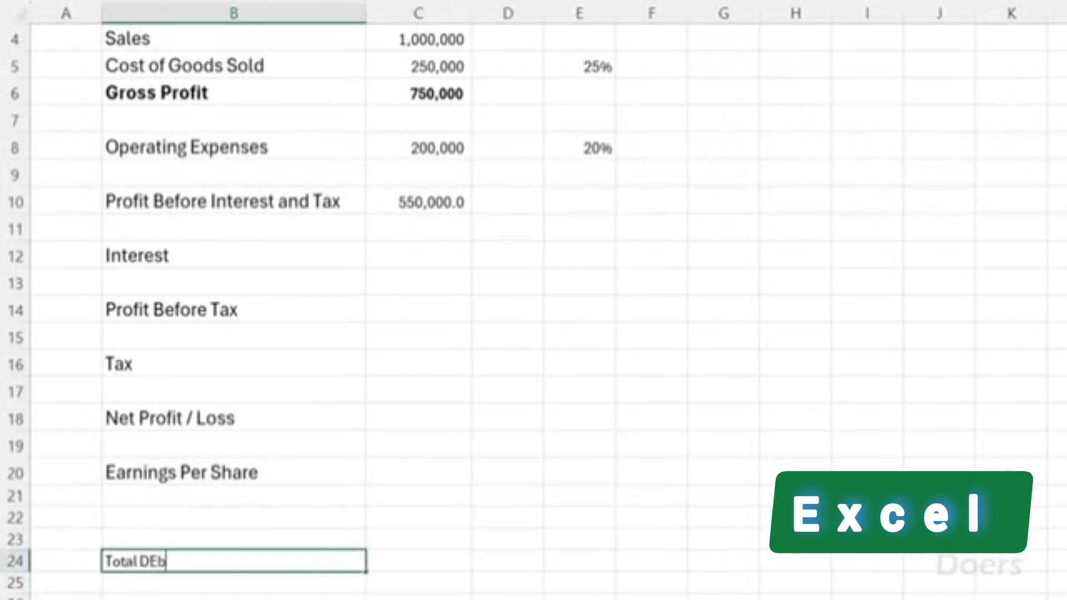
pyautogui.press('Return')
# Step: Enter 500000 as the Total Debt amount in cell C24
pyautogui.press('Up')
pyautogui.press('Right')
pyautogui.write('500000')
pyautogui.press('Return')
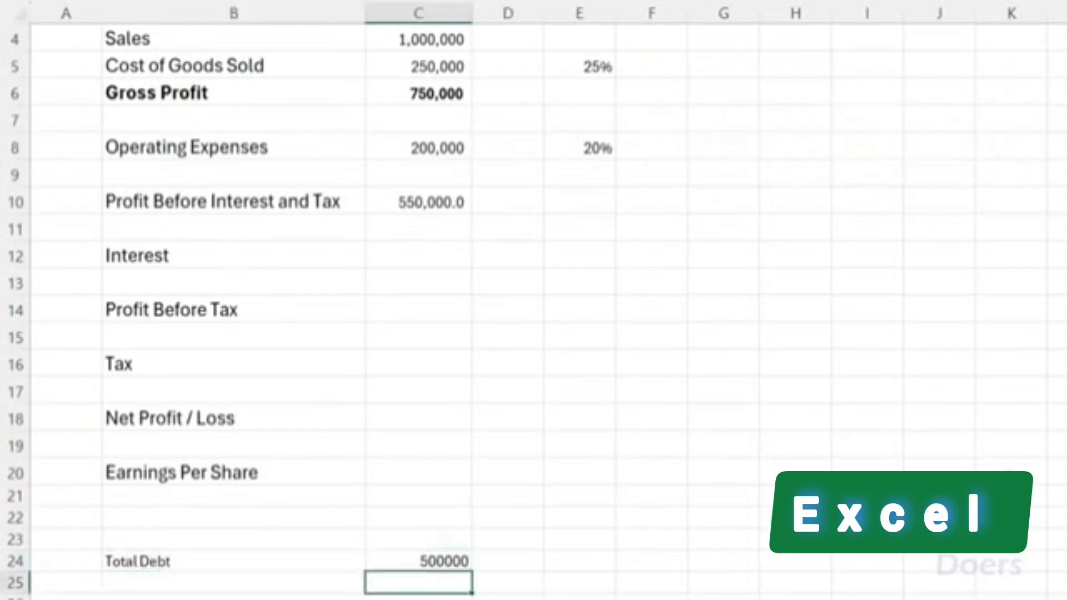
# Step: Enter an interest rate of 7% in cell E12 on the Interest row
pyautogui.press('Up')
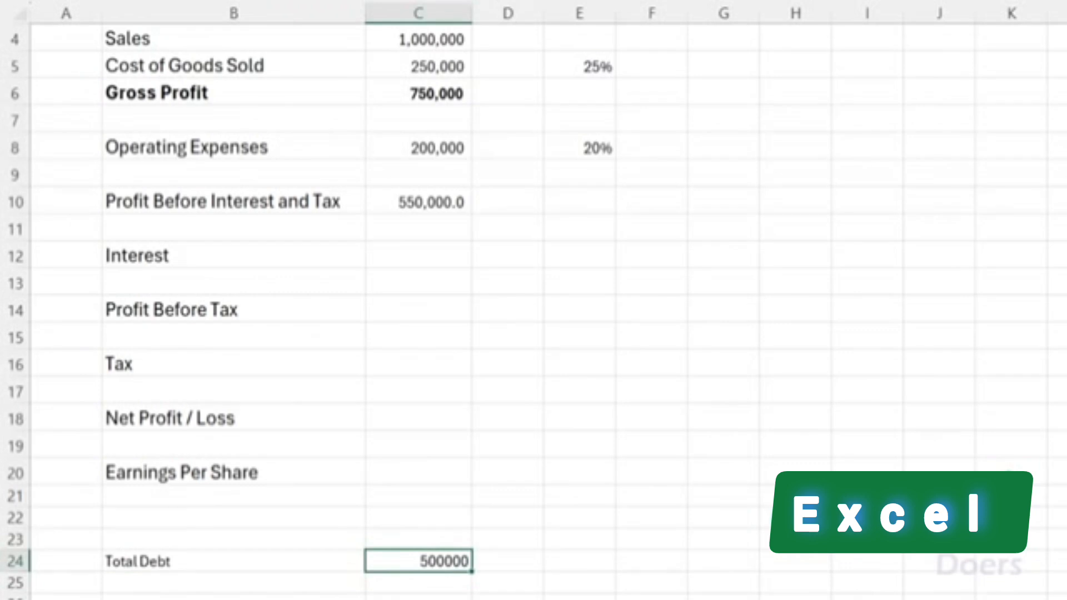
pyautogui.press('Up')
pyautogui.press('Up')
pyautogui.press('Up')
pyautogui.press('Up')
pyautogui.press('Up')
pyautogui.press('Up')
pyautogui.press('Up')
pyautogui.press('Up')
pyautogui.press('Up')
pyautogui.press('Up')
pyautogui.press('Up')
pyautogui.press('Up')
pyautogui.press('Up')
pyautogui.press('Down')
pyautogui.press('Right')
pyautogui.press('Right')
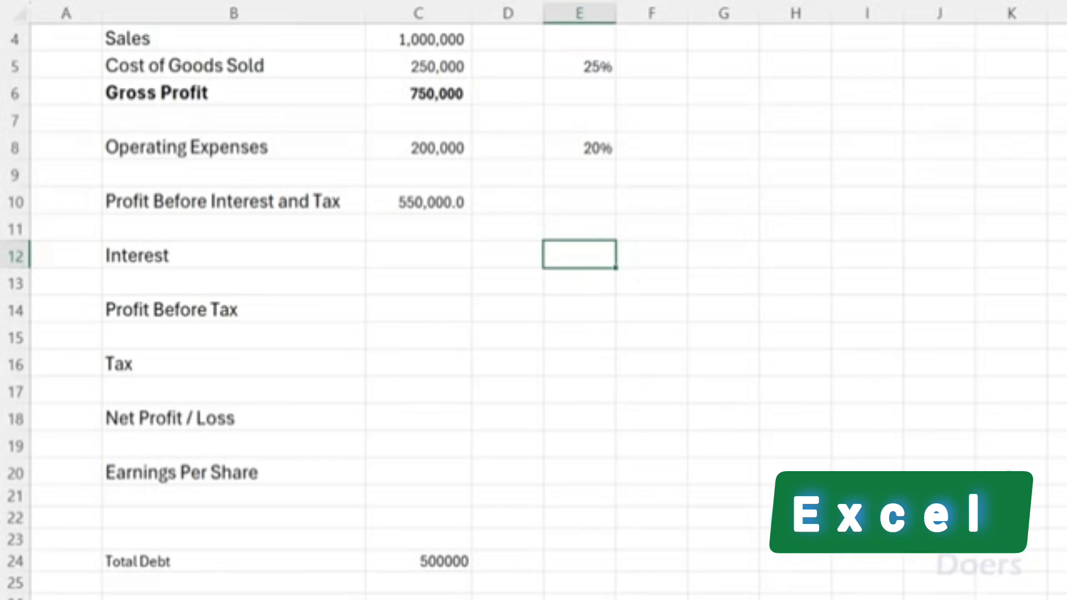
pyautogui.write('7%')
pyautogui.press('Return')
# Step: Calculate Interest in C12 as Total Debt times the interest rate (=C24*E12)
pyautogui.scroll(1, 533, 300)
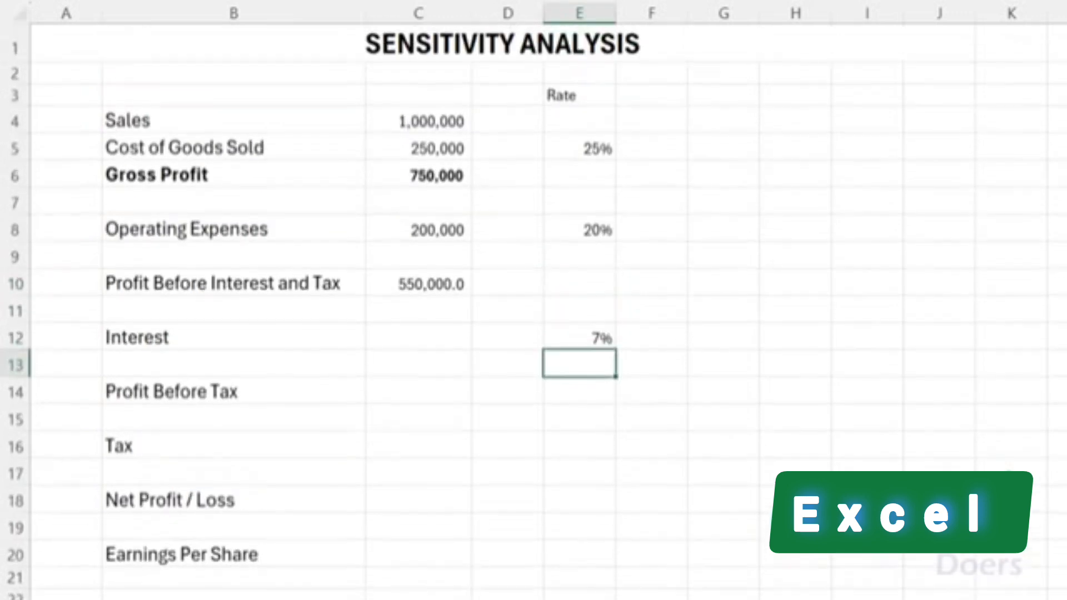
pyautogui.press('Left')
pyautogui.press('Up')
pyautogui.press('Left')
pyautogui.write('=')
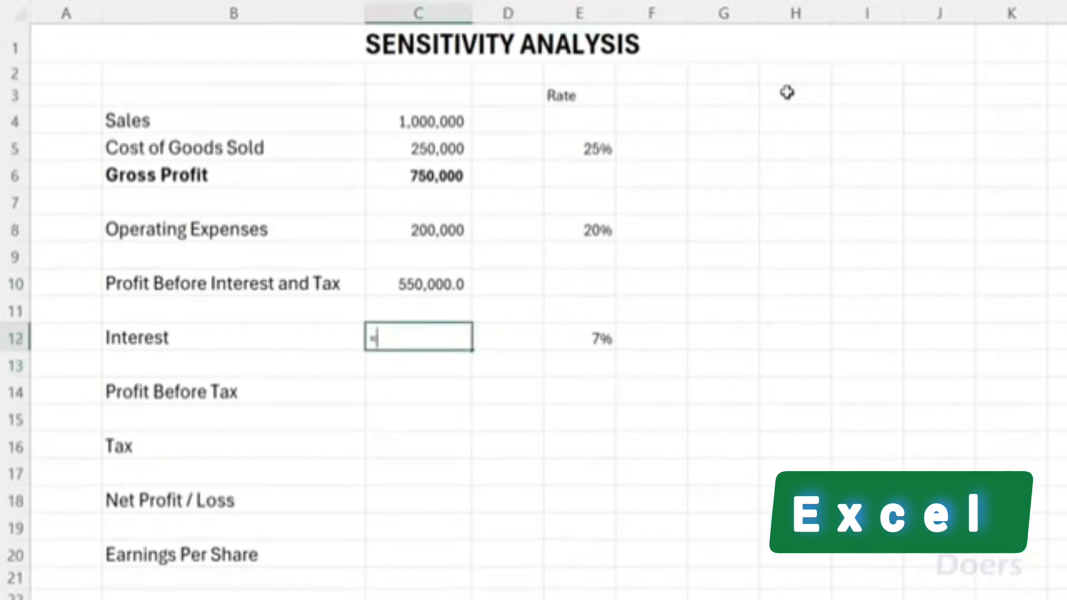
pyautogui.scroll(-2, 474, 419)
pyautogui.click(398, 444)
pyautogui.write('*')
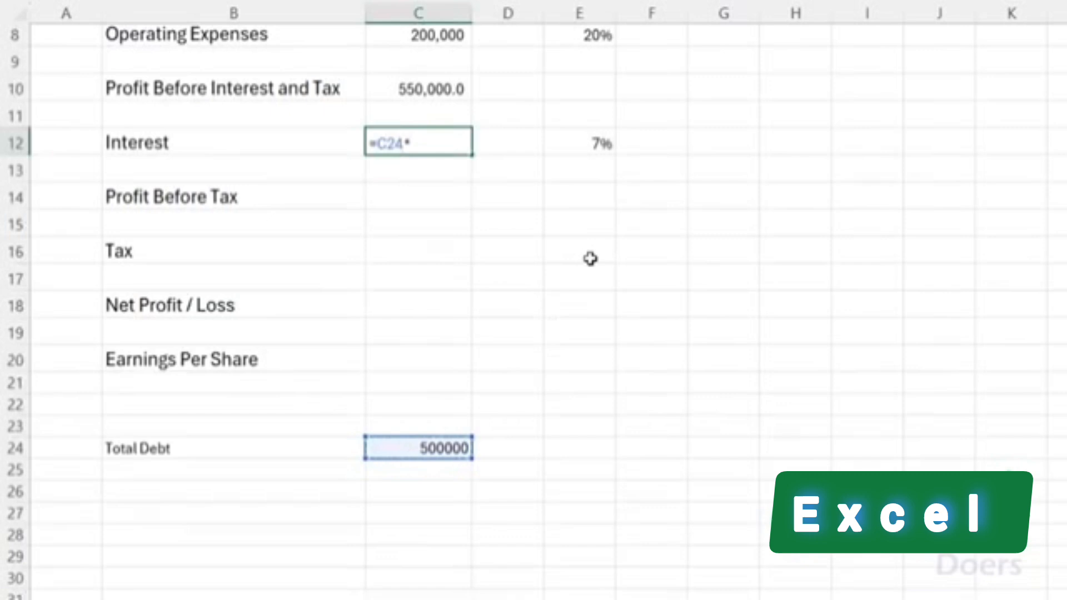
pyautogui.click(572, 143)
pyautogui.press('Return')
# Step: Extend the Interest label in cell B12 to read Interest Expense
pyautogui.click(428, 141)
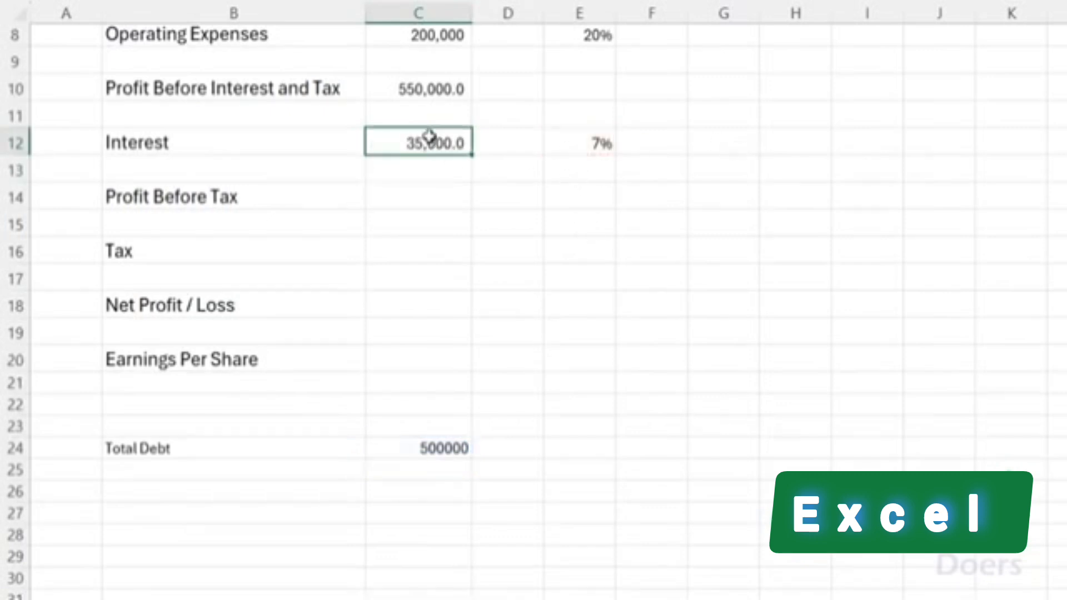
pyautogui.doubleClick(272, 137)
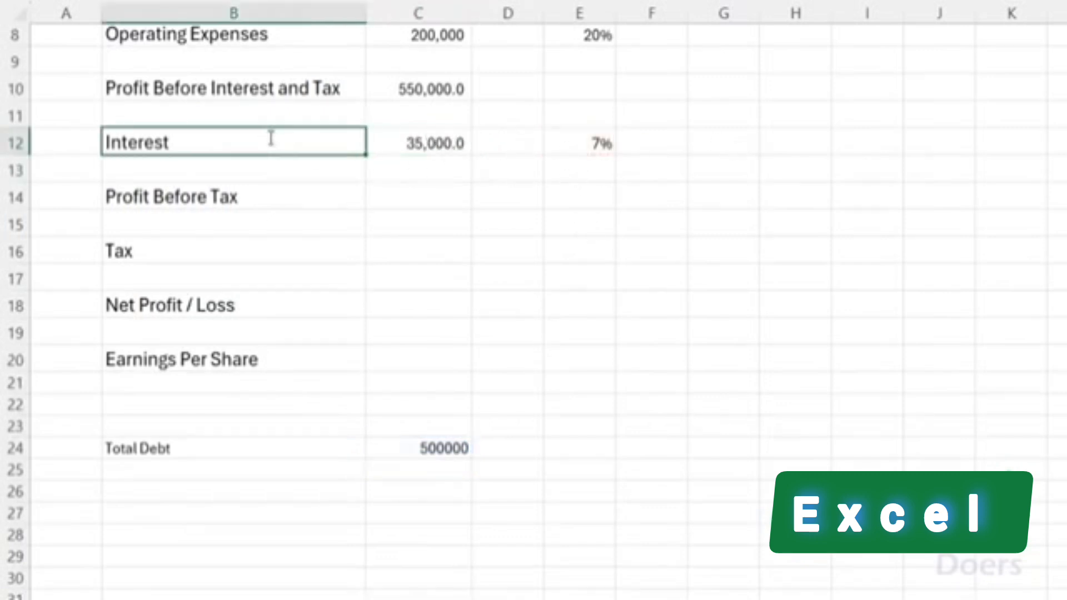
pyautogui.write('Expense')
pyautogui.press('Return')
# Step: Calculate Profit Before Tax in C14 as Profit Before Interest and Tax minus Interest Expense (=C10-C12)
pyautogui.press('Down')
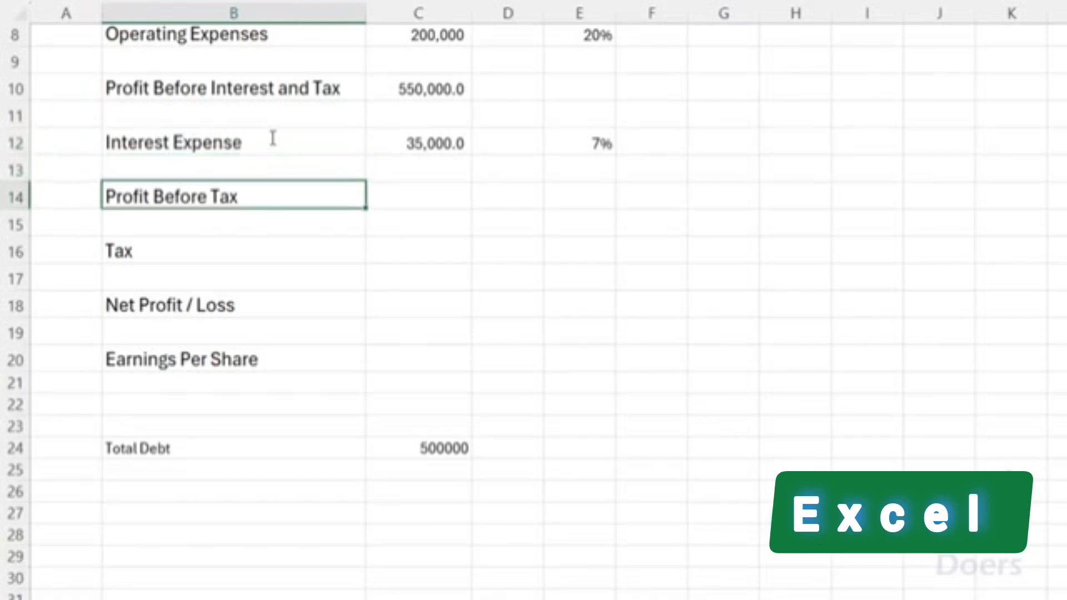
pyautogui.press('Right')
pyautogui.write('=')
pyautogui.press('Up')
pyautogui.press('Up')
pyautogui.press('Up')
pyautogui.press('Up')
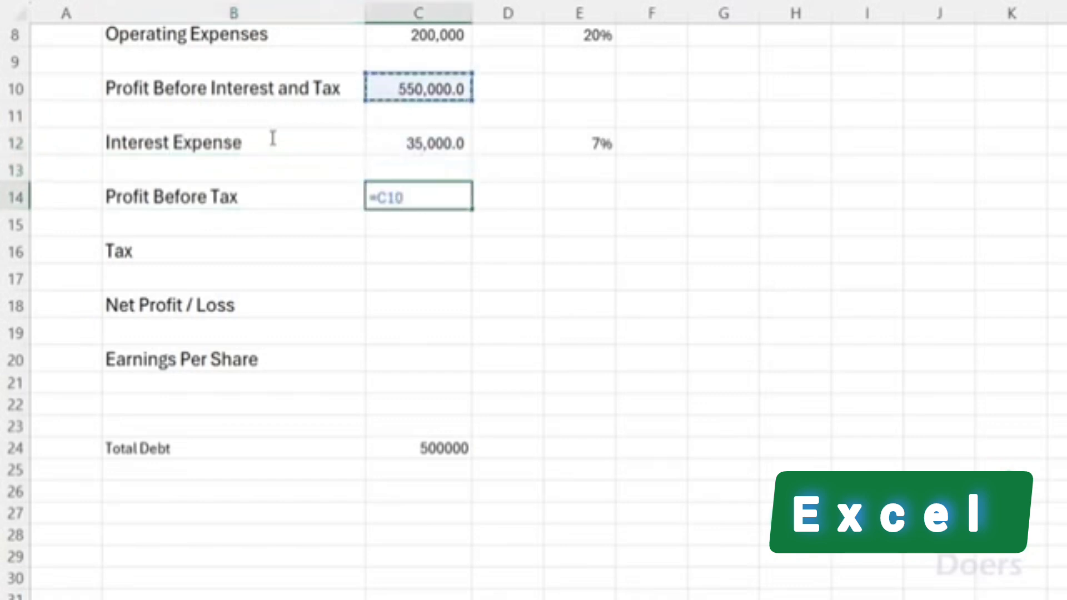
pyautogui.write('-')
pyautogui.press('Up')
pyautogui.press('Up')
pyautogui.press('Return')
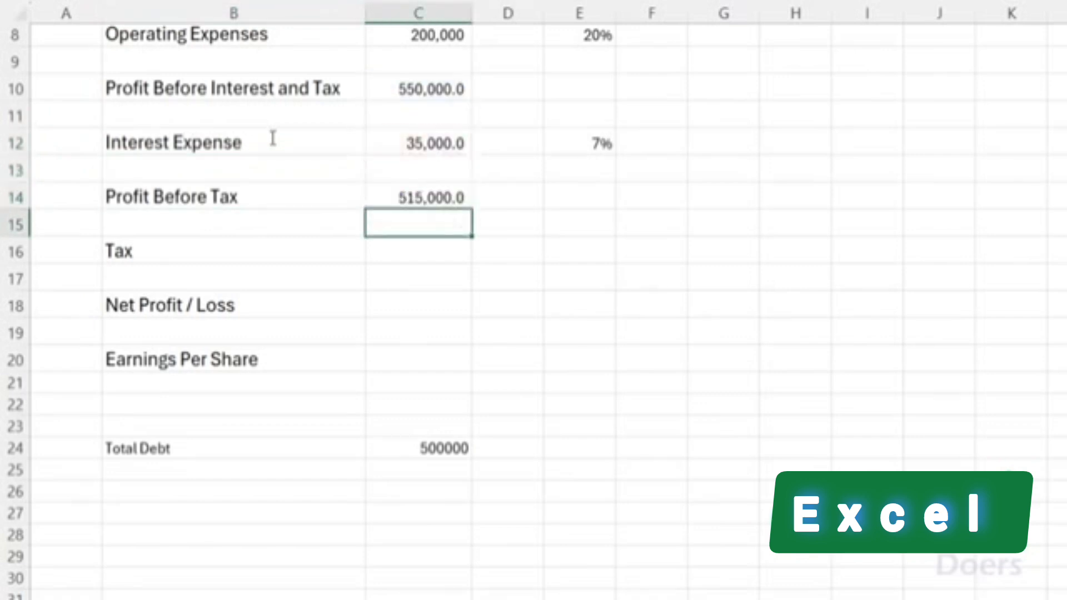
# Step: Enter a tax rate of 33% in cell E16 on the Tax row
pyautogui.press('Down')
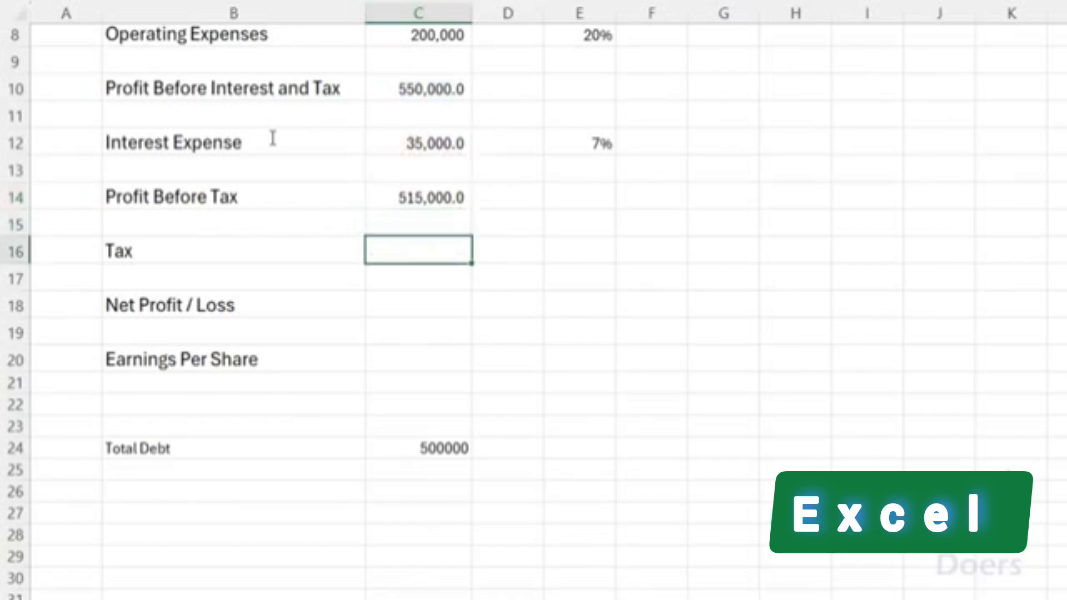
pyautogui.press('Right')
pyautogui.press('Right')
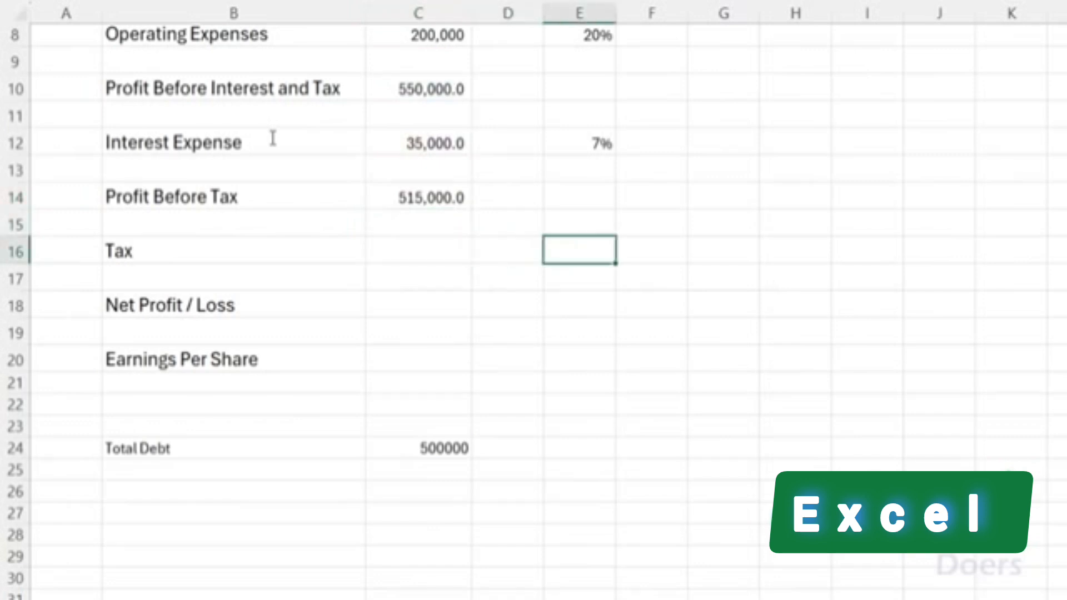
pyautogui.write('33%')
# Step: Calculate Tax in C16 as Profit Before Tax times the tax rate (=C14*E16)
pyautogui.press('Left')
pyautogui.press('Left')
pyautogui.write('=')
pyautogui.press('Up')
pyautogui.press('Up')
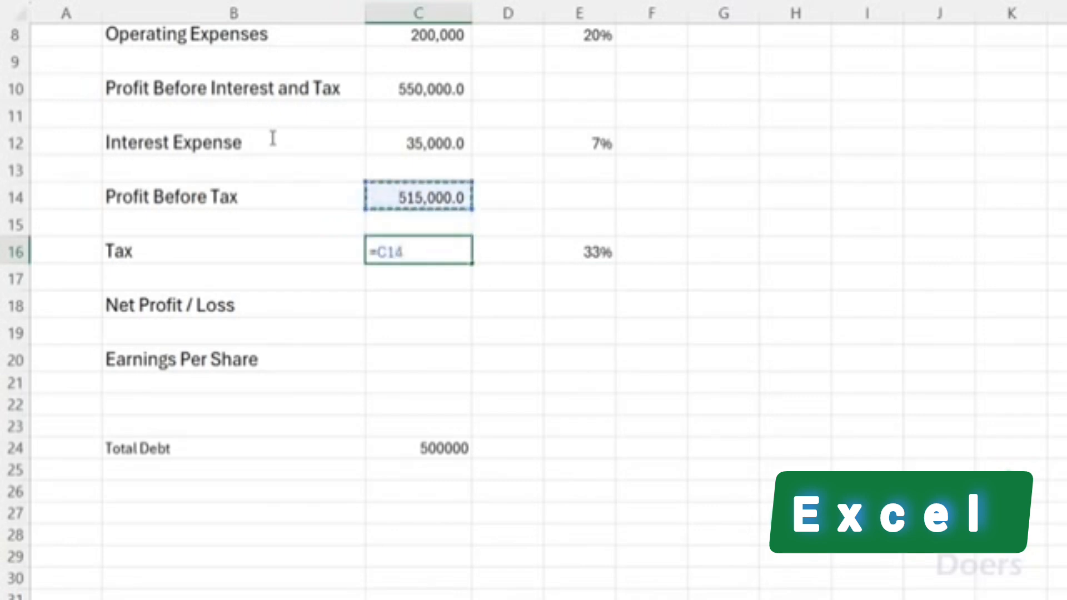
pyautogui.write('*')
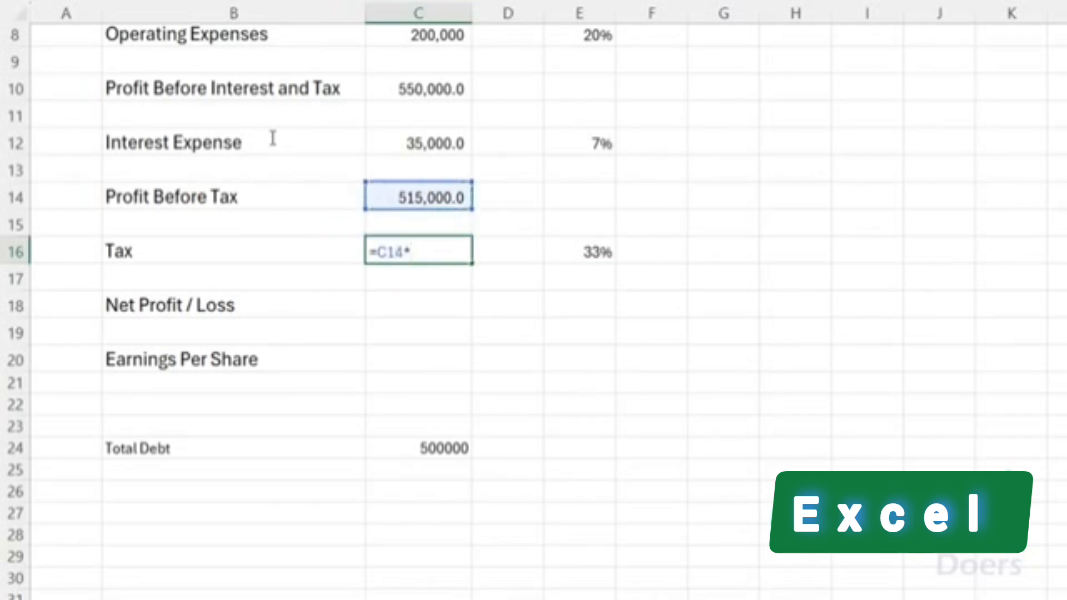
pyautogui.press('Right')
pyautogui.press('Right')
pyautogui.press('Return')
# Step: Make the Tax formula in C16 conditional on a positive Profit Before Tax, returning 0 otherwise (=IF(C14>0,C14*E16,0))
pyautogui.press('Up')
pyautogui.press('F2')
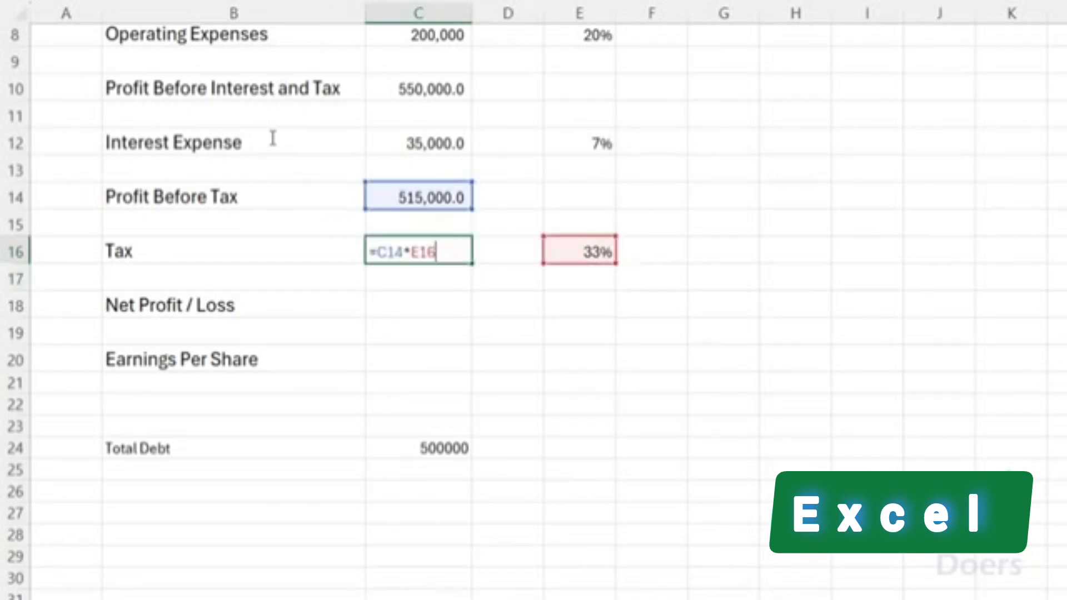
pyautogui.write('IF(')
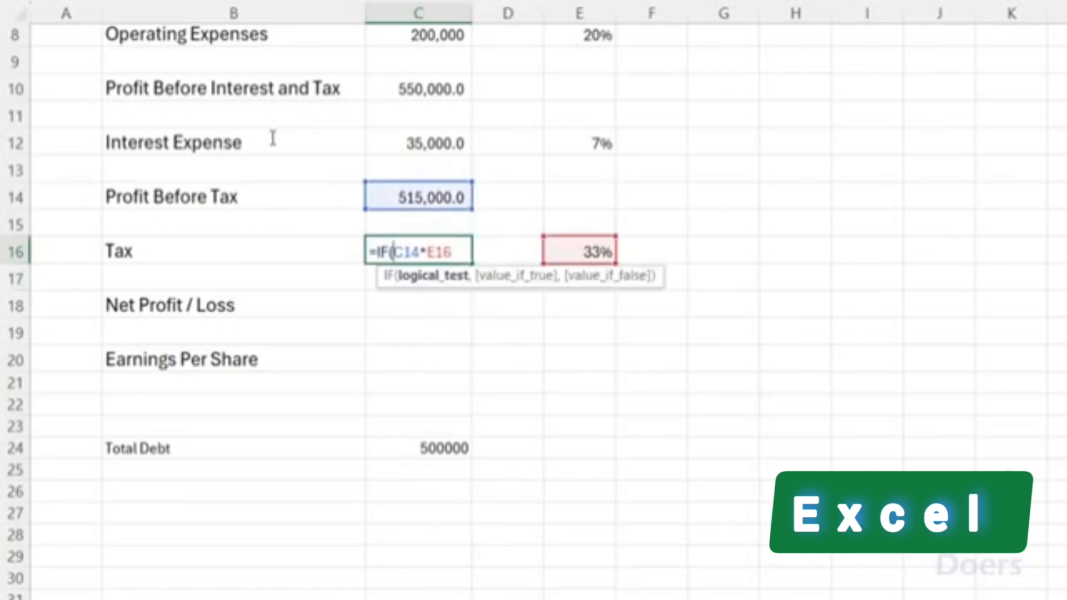
pyautogui.click(407, 198)
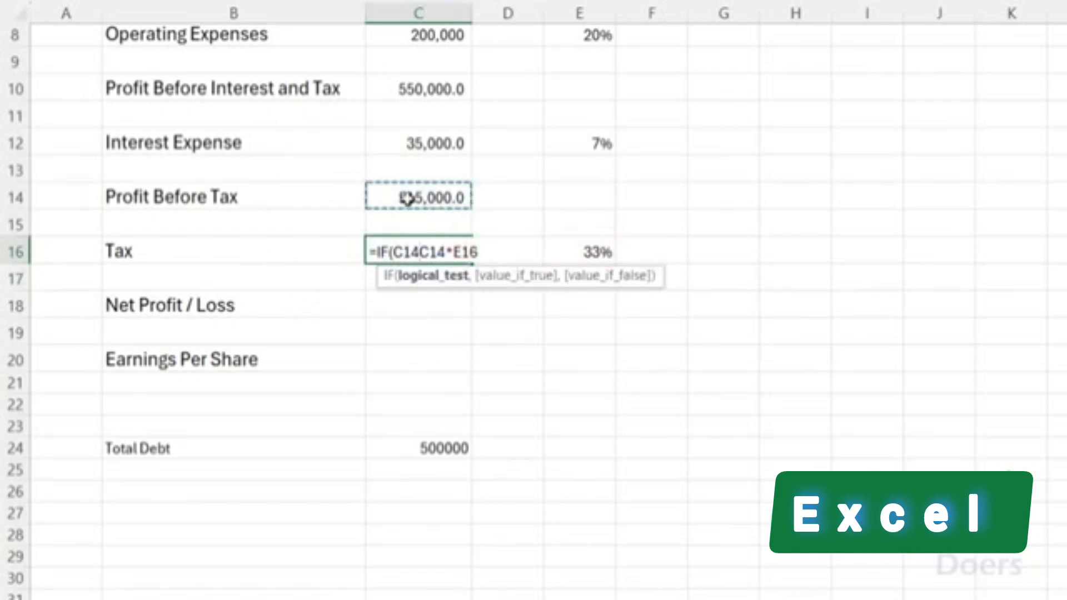
pyautogui.write('>0,')
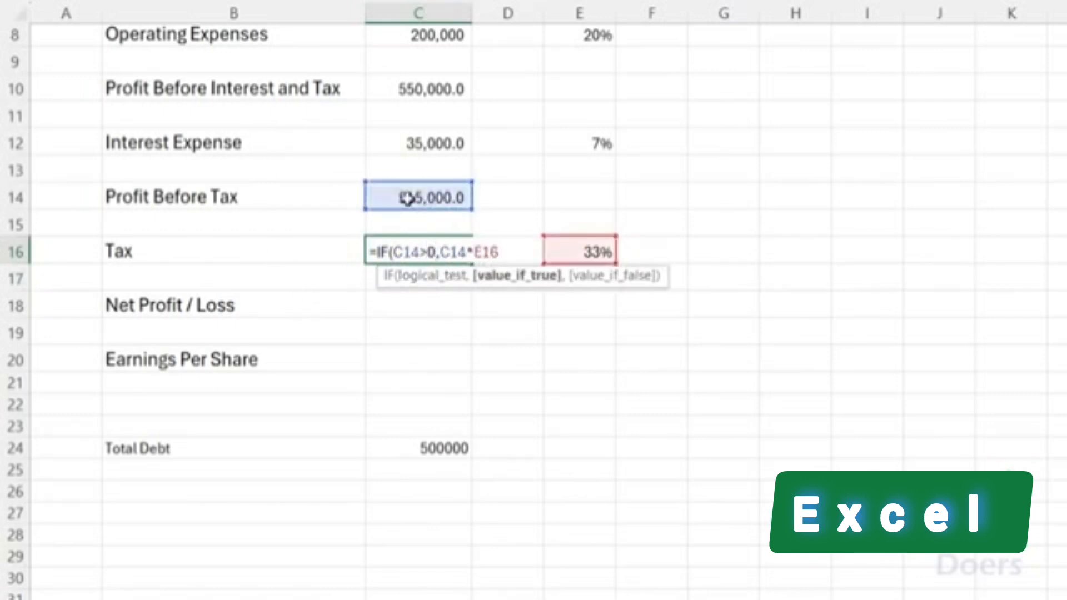
pyautogui.click(512, 245)
pyautogui.write(',0')
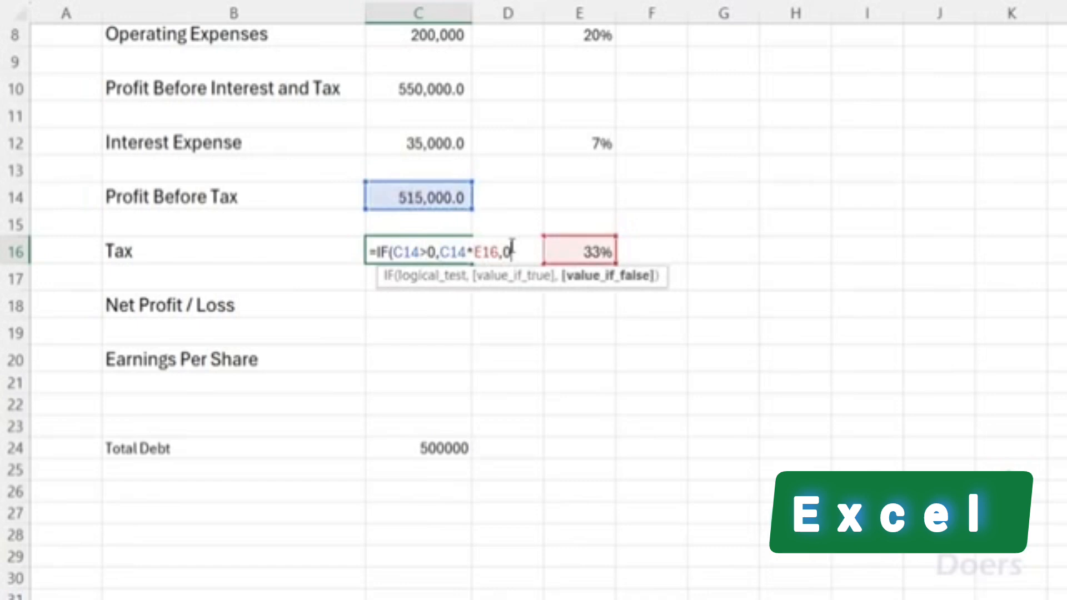
pyautogui.press('Return')
pyautogui.click(503, 250)
pyautogui.click(448, 251)
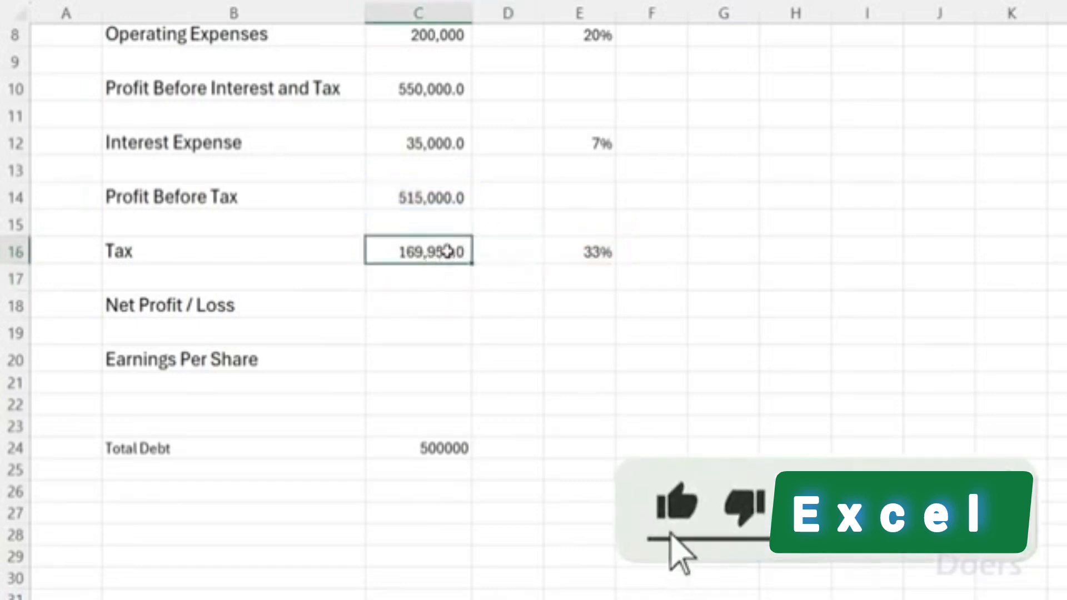
# Step: Calculate Net Profit / Loss in C18 as Profit Before Tax minus Tax (=C14-C16)
pyautogui.click(445, 305)
pyautogui.write('=')
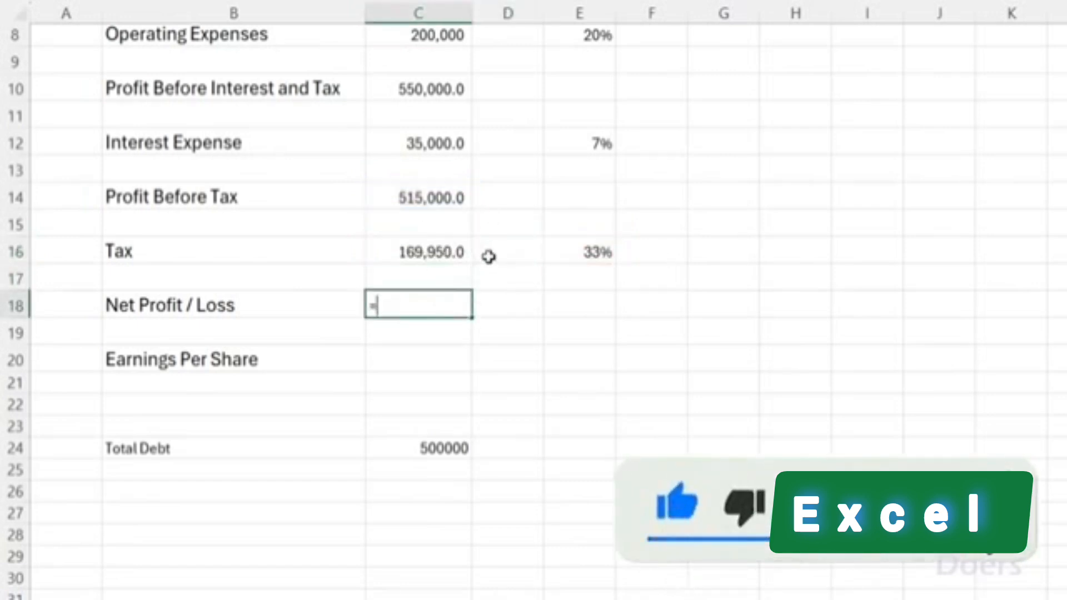
pyautogui.press('Up')
pyautogui.press('Up')
pyautogui.press('Up')
pyautogui.press('Up')
pyautogui.write('-')
pyautogui.press('Up')
pyautogui.press('Up')
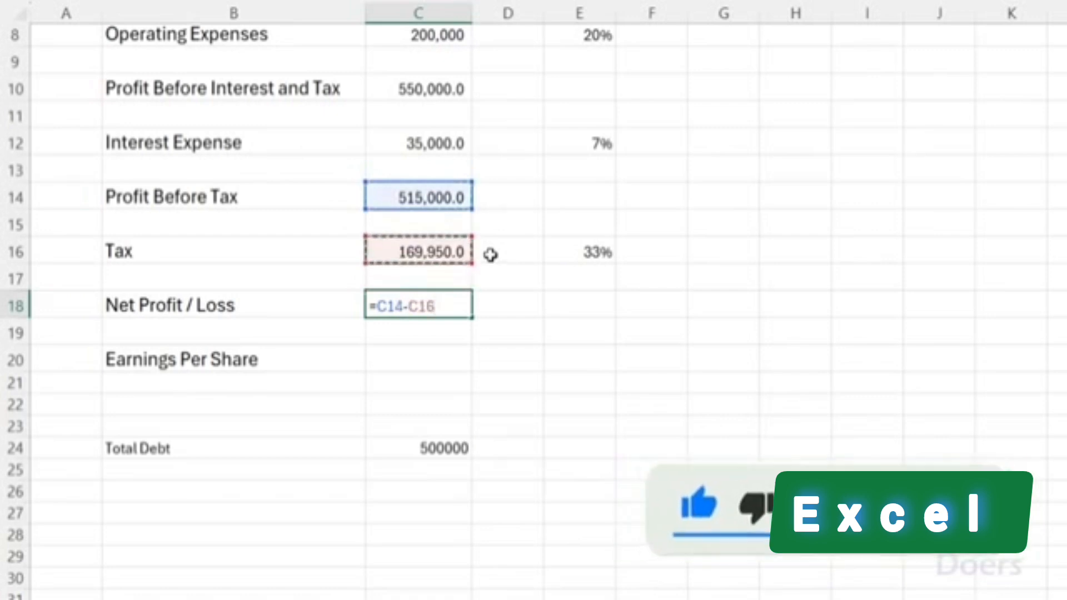
pyautogui.press('Return')
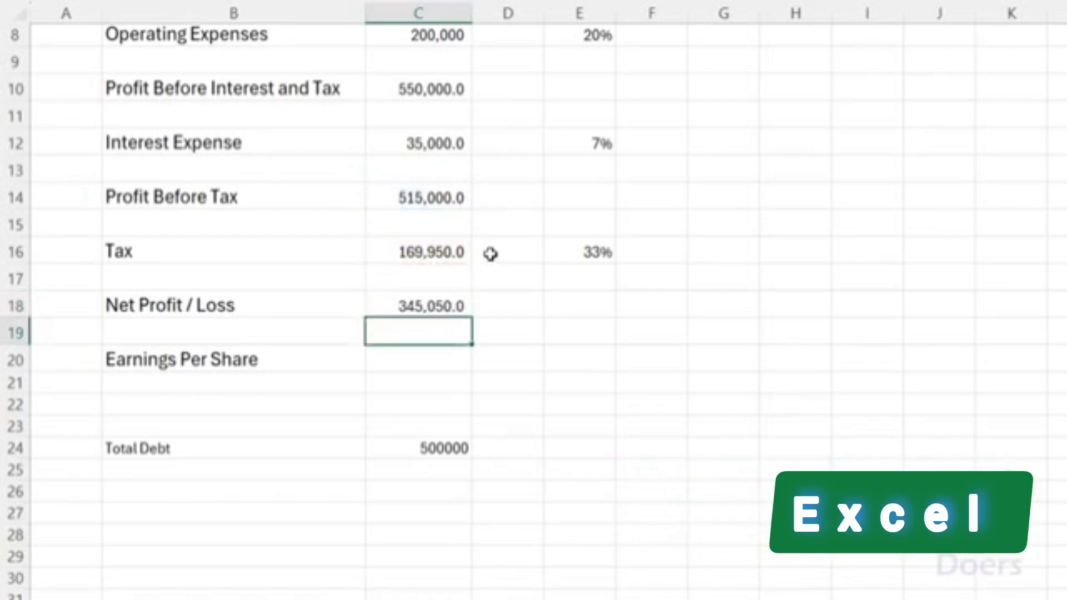
# Step: Add a Number Share label in B25 below Total Debt and enter 1500000 in C25
pyautogui.press('Down')
pyautogui.press('Down')
pyautogui.press('Up')
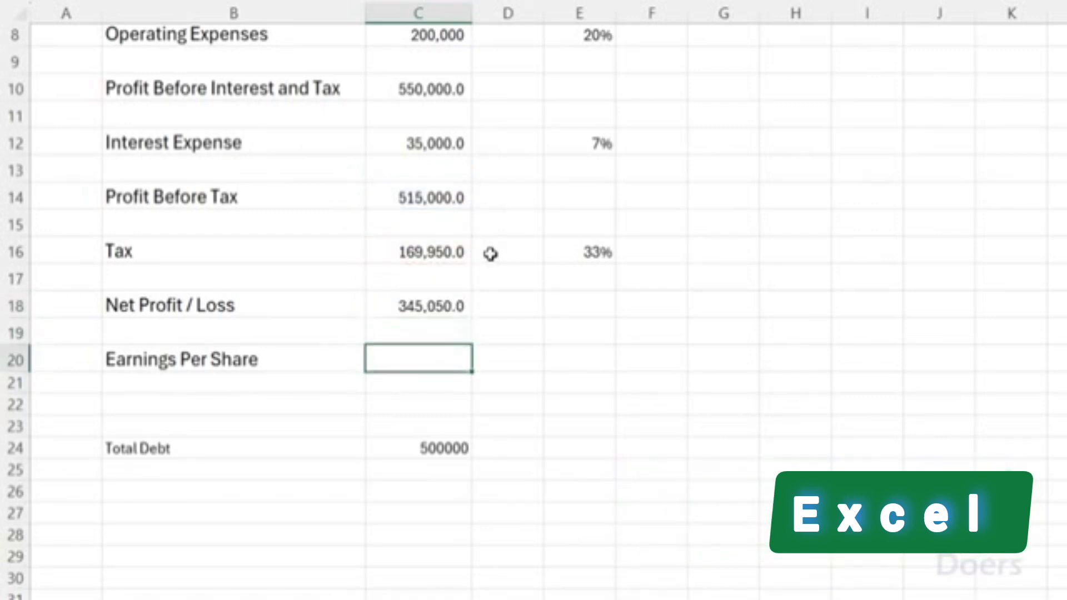
pyautogui.press('Up')
pyautogui.press('Up')
pyautogui.press('Down')
pyautogui.press('Down')
pyautogui.press('Down')
pyautogui.press('Down')
pyautogui.press('Down')
pyautogui.press('Down')
pyautogui.press('Down')
pyautogui.press('Down')
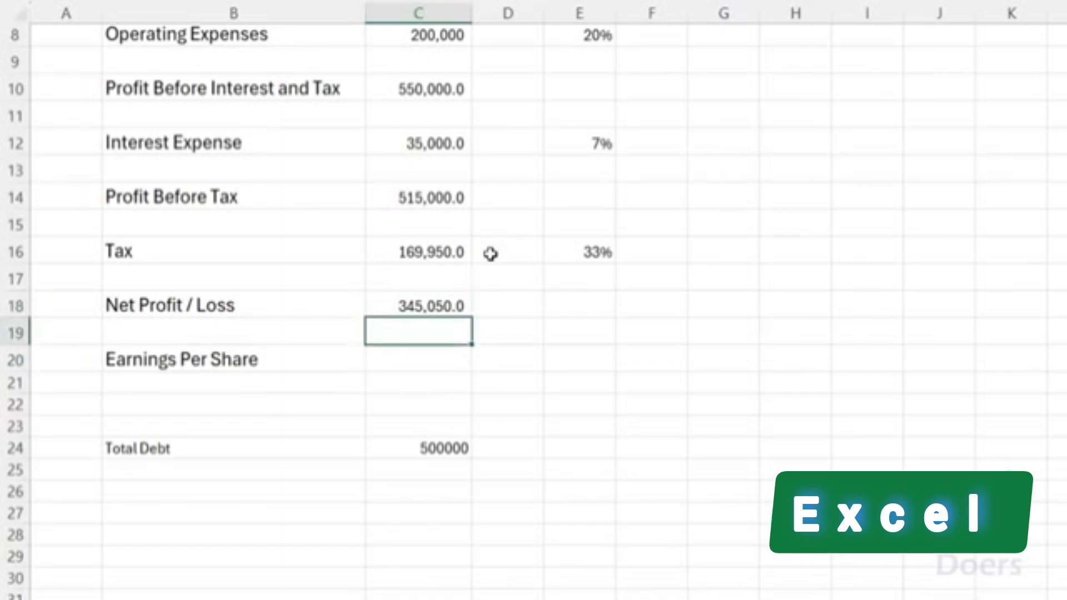
pyautogui.press('Left')
pyautogui.press('Up')
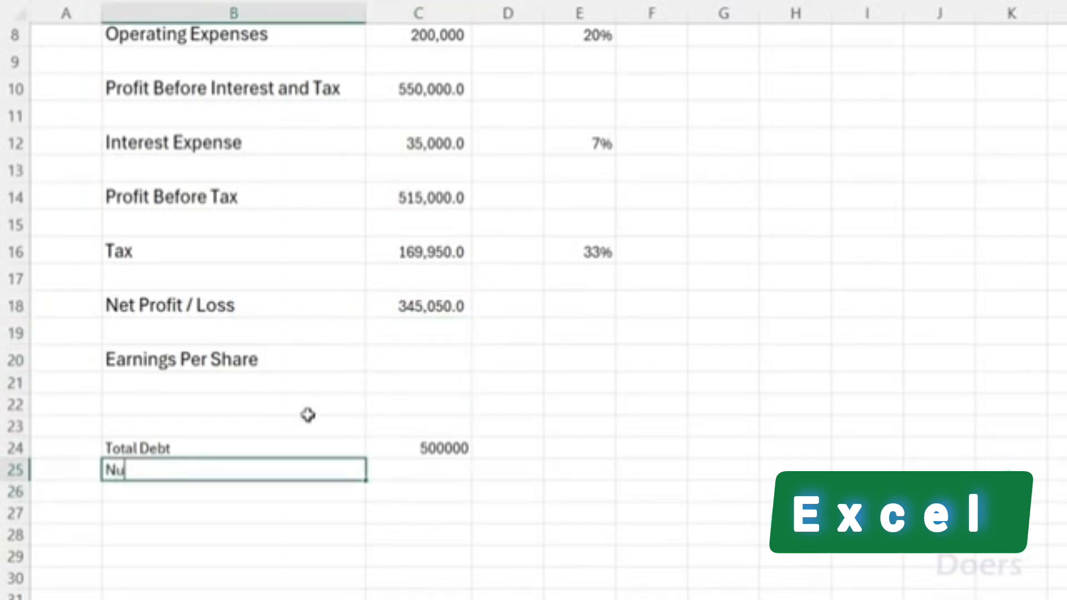
pyautogui.write('Number Share')
pyautogui.press('Return')
pyautogui.press('Up')
pyautogui.press('Right')
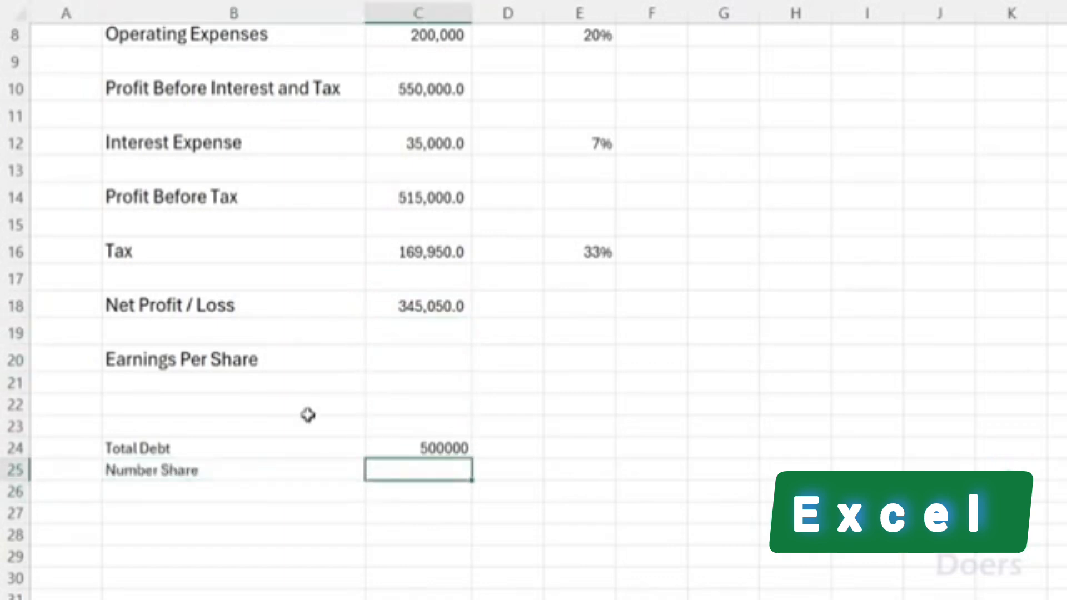
pyautogui.write('1500000')
pyautogui.press('Return')
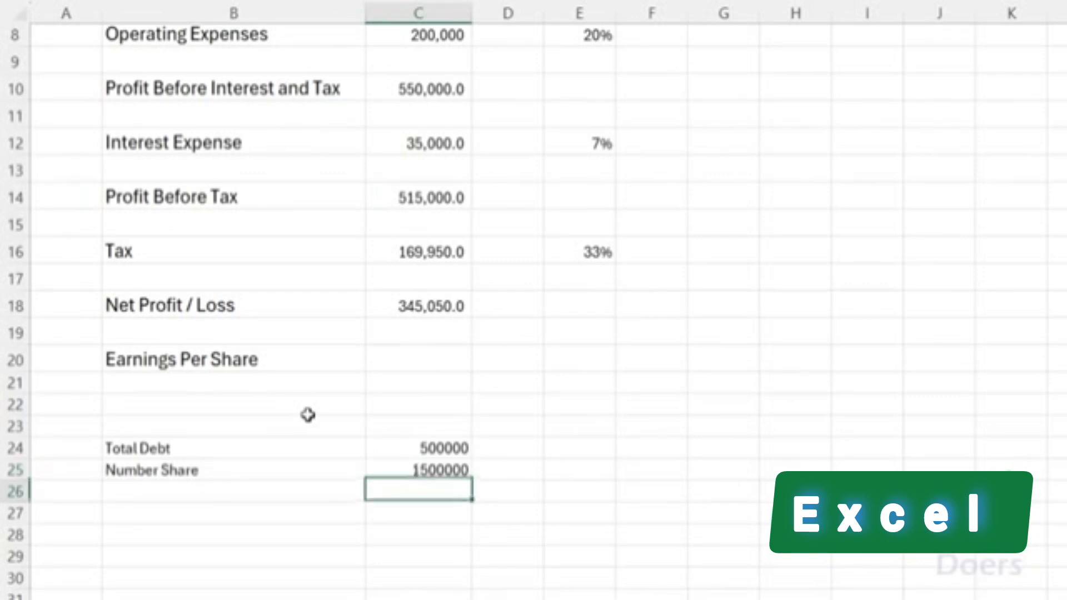
# Step: Calculate Earnings Per Share in C20 as Net Profit / Loss divided by the number of shares (=C18/C25)
pyautogui.press('Up')
pyautogui.press('Up')
pyautogui.press('Up')
pyautogui.press('Up')
pyautogui.press('Up')
pyautogui.press('Up')
pyautogui.write('=')
pyautogui.press('Up')
pyautogui.press('Up')
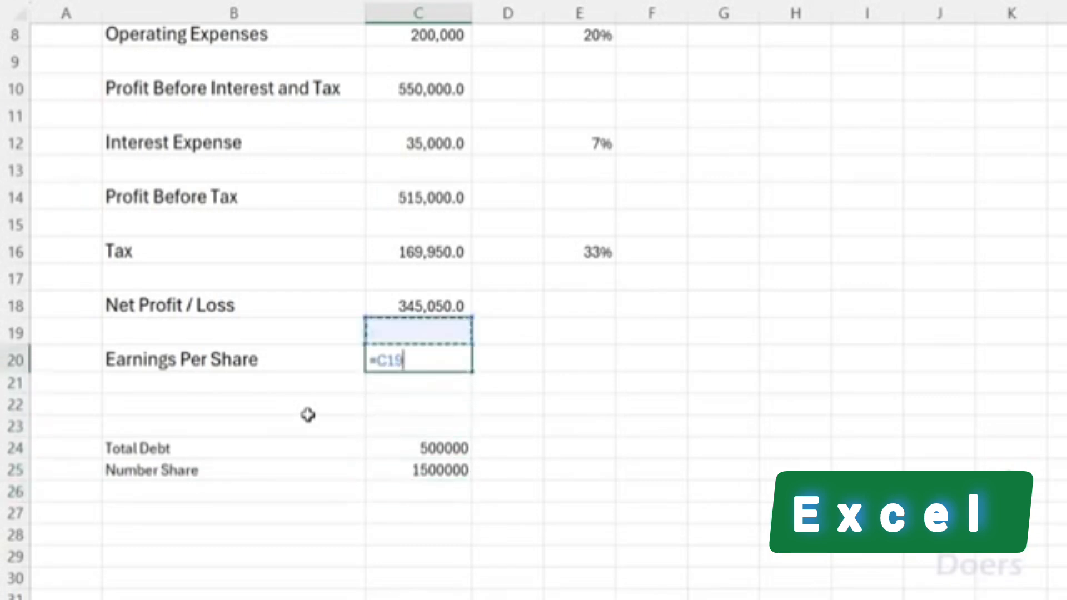
pyautogui.write('/')
pyautogui.press('Down')
pyautogui.press('Down')
pyautogui.press('Down')
pyautogui.press('Down')
pyautogui.press('Down')
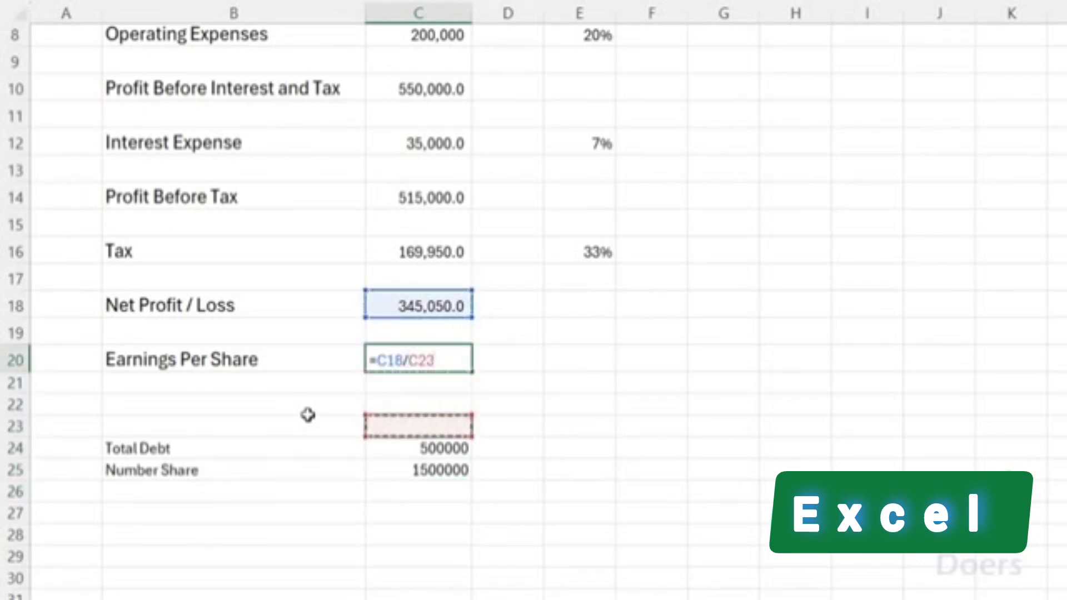
pyautogui.press('Return')
pyautogui.press('Up')
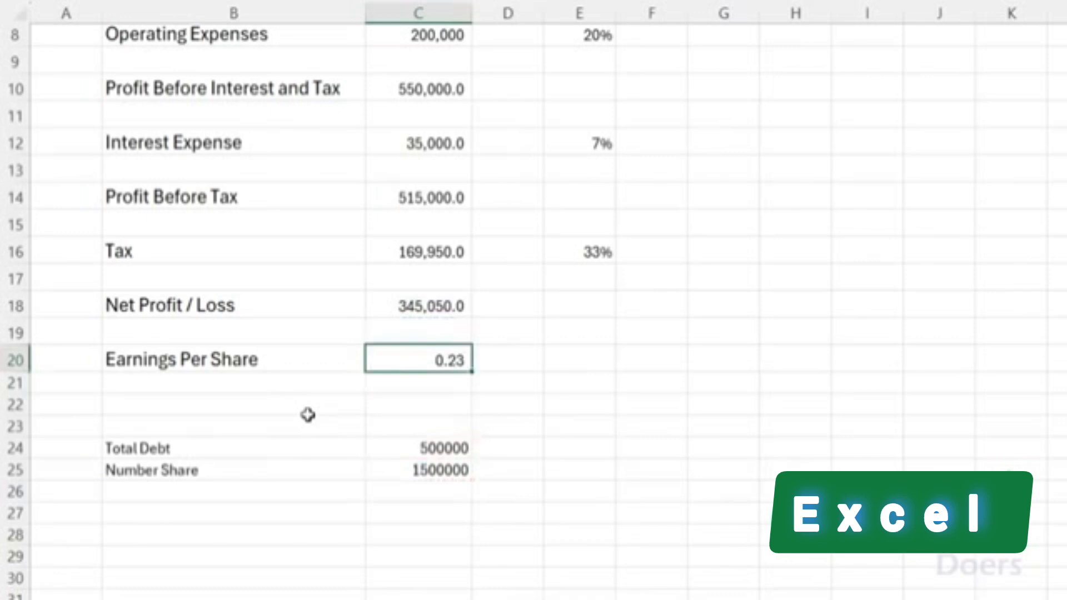
pyautogui.press('Left')
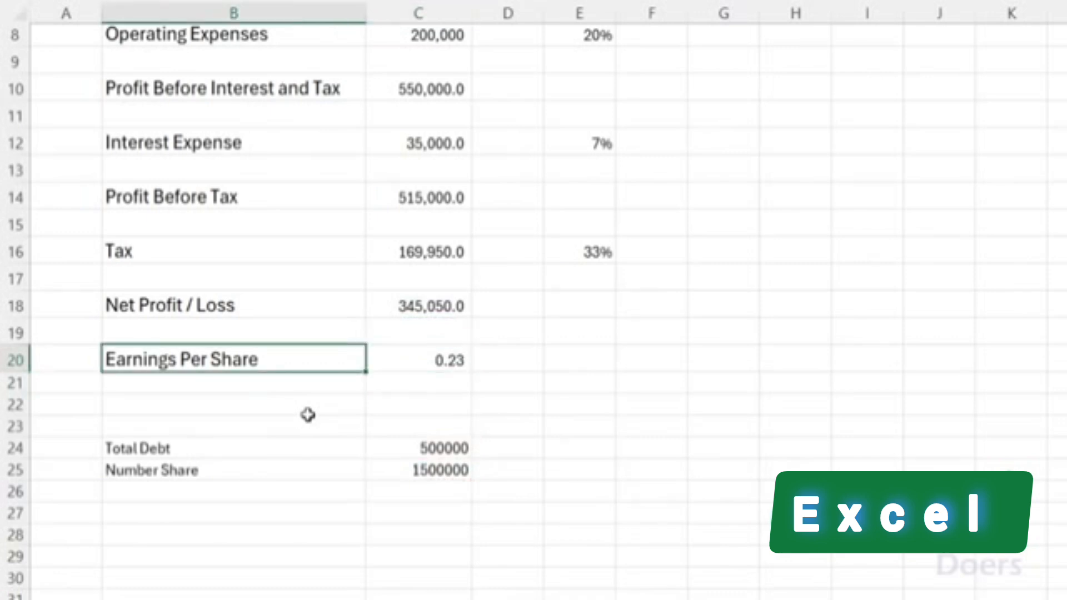
# Step: Increase the font size of the amounts in C4:C20 to 14 and widen column C slightly
pyautogui.scroll(3, 308, 415)
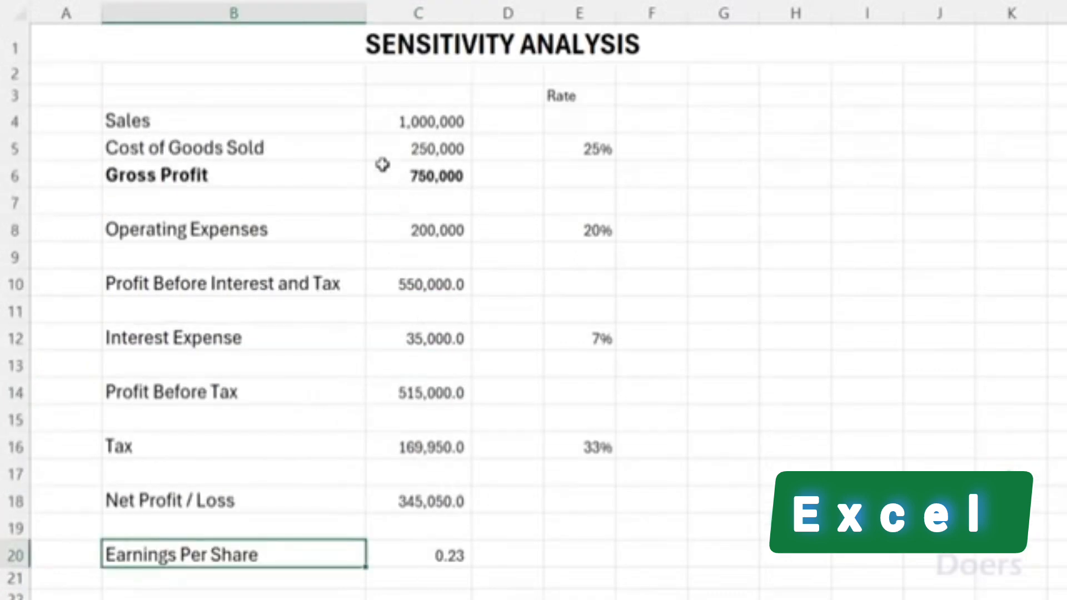
pyautogui.moveTo(387, 123); pyautogui.dragTo(442, 558)
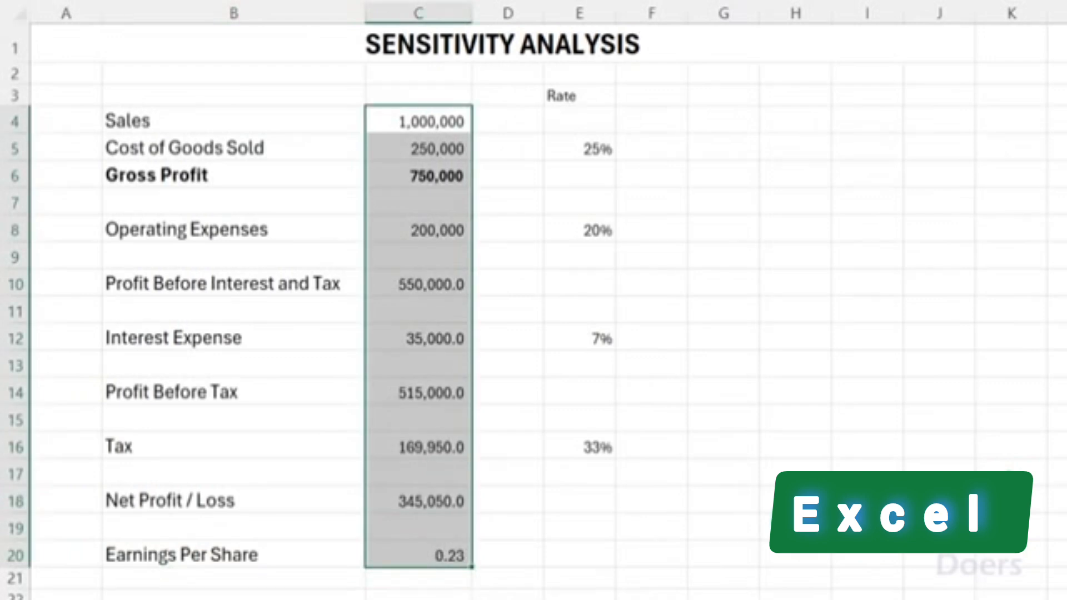
pyautogui.hotkey('ctrl', 'shift', '.')
pyautogui.click(448, 120)
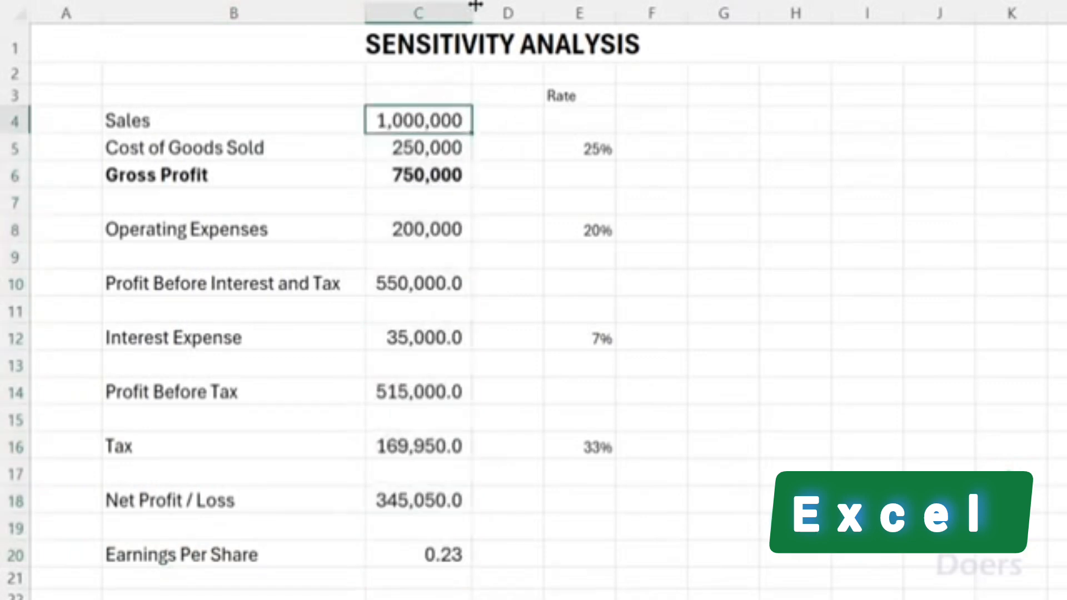
pyautogui.moveTo(474, 7); pyautogui.dragTo(492, 6)
# Step: Try a Cost of Goods Sold rate of 30% in E5 to test Earnings Per Share, and undo the change
pyautogui.click(614, 149)
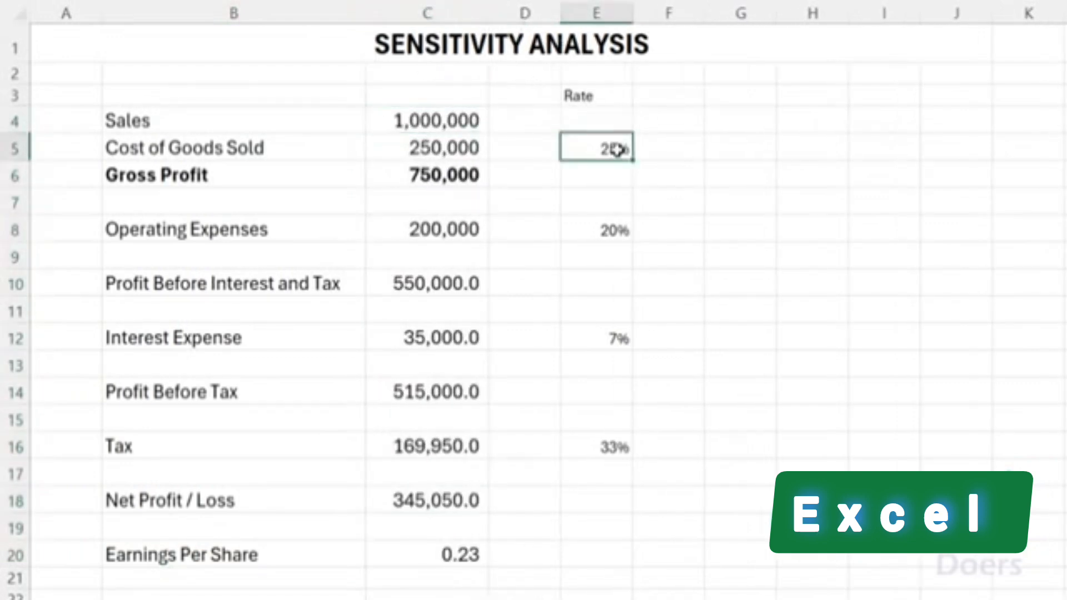
pyautogui.write('30')
pyautogui.press('Return')
pyautogui.click(448, 532)
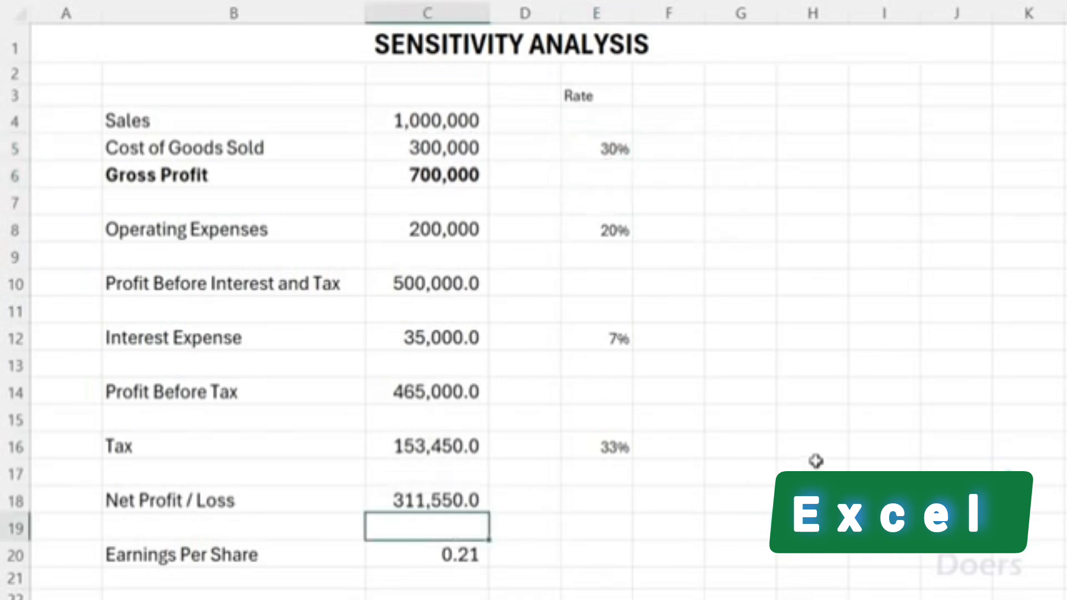
pyautogui.press('Down')
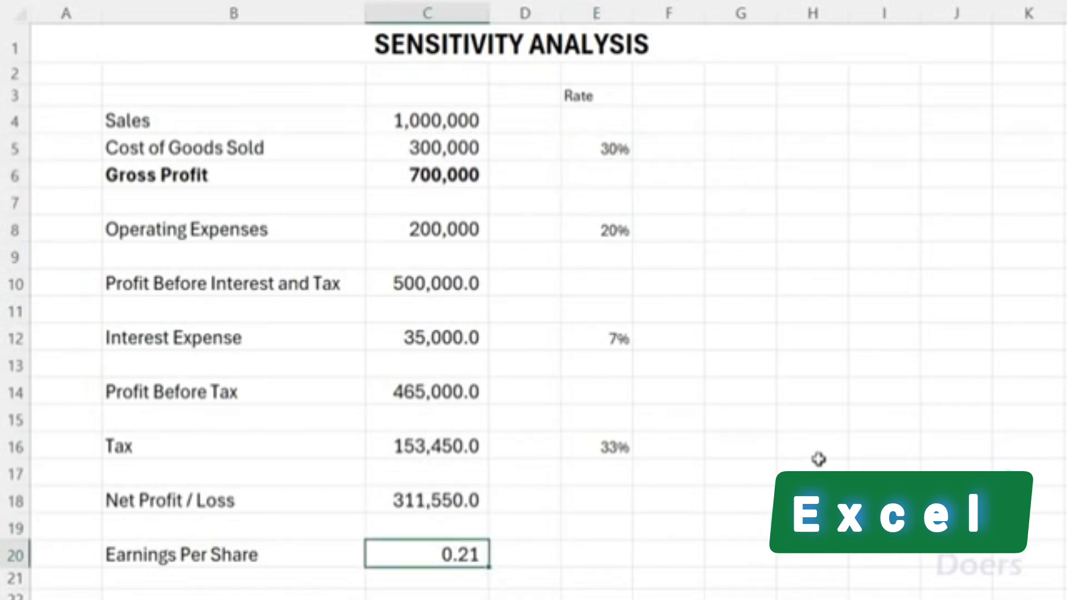
pyautogui.hotkey('ctrl', 'z')
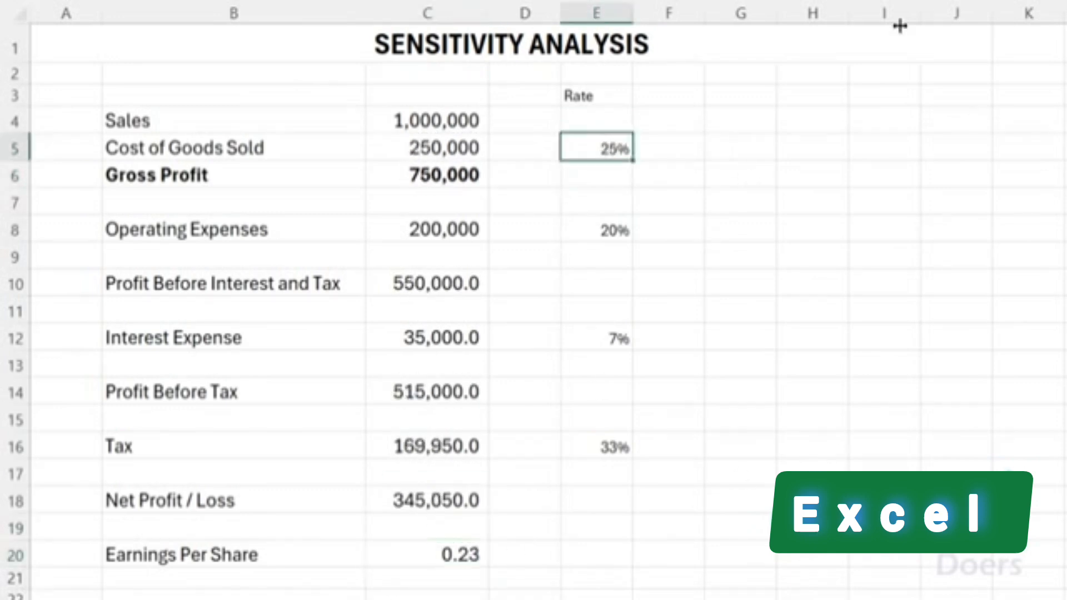
# Step: Try an interest rate of 10% in E12 to test its effect on Earnings Per Share
pyautogui.click(599, 343)
pyautogui.write('10')
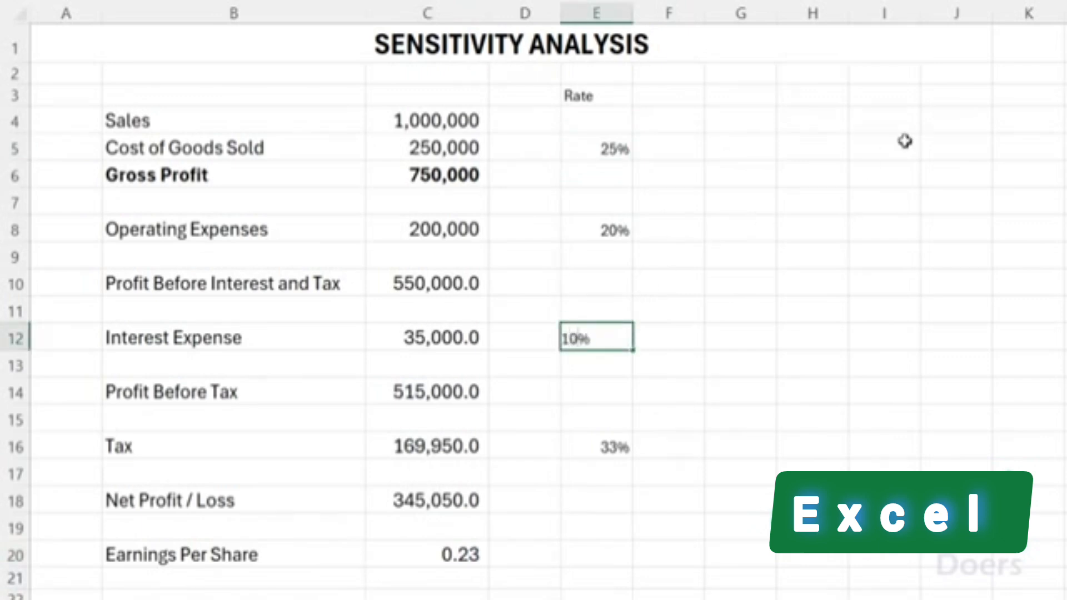
pyautogui.press('Return')
pyautogui.click(408, 555)
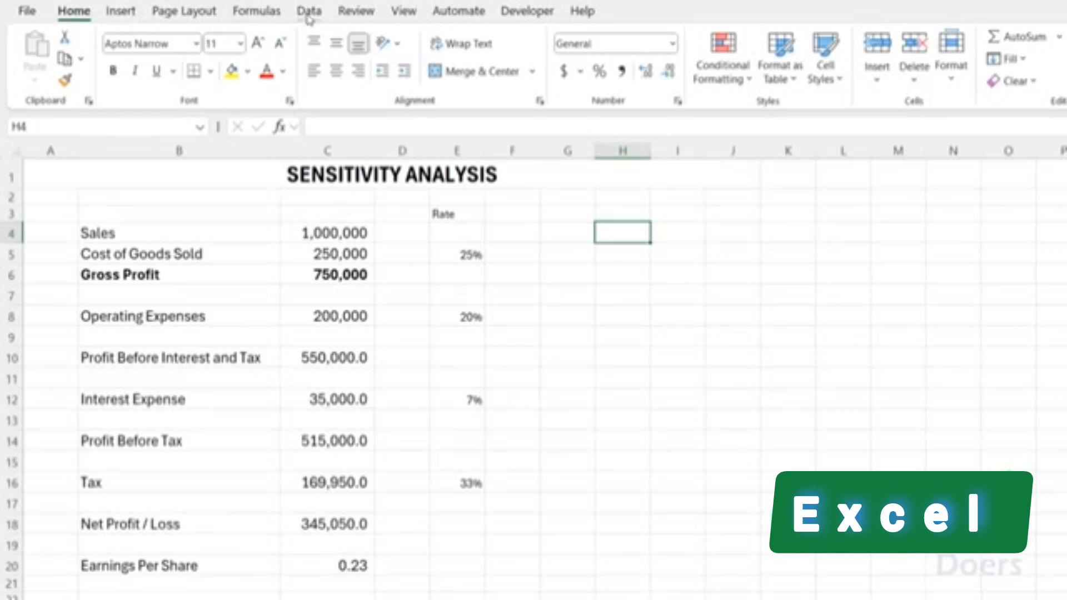
pyautogui.click(622, 254)
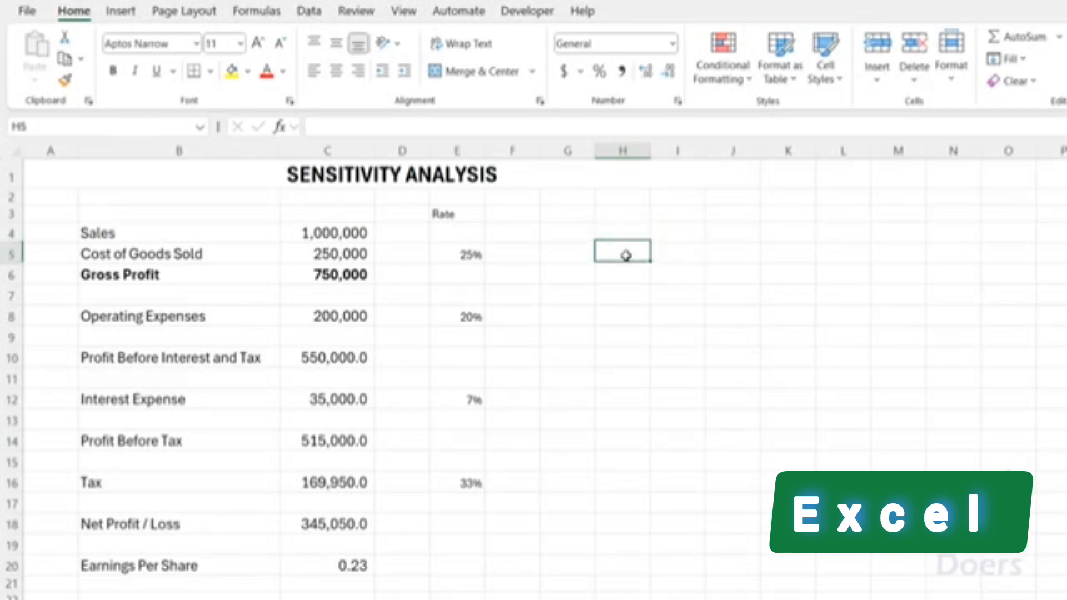
pyautogui.press('Right')
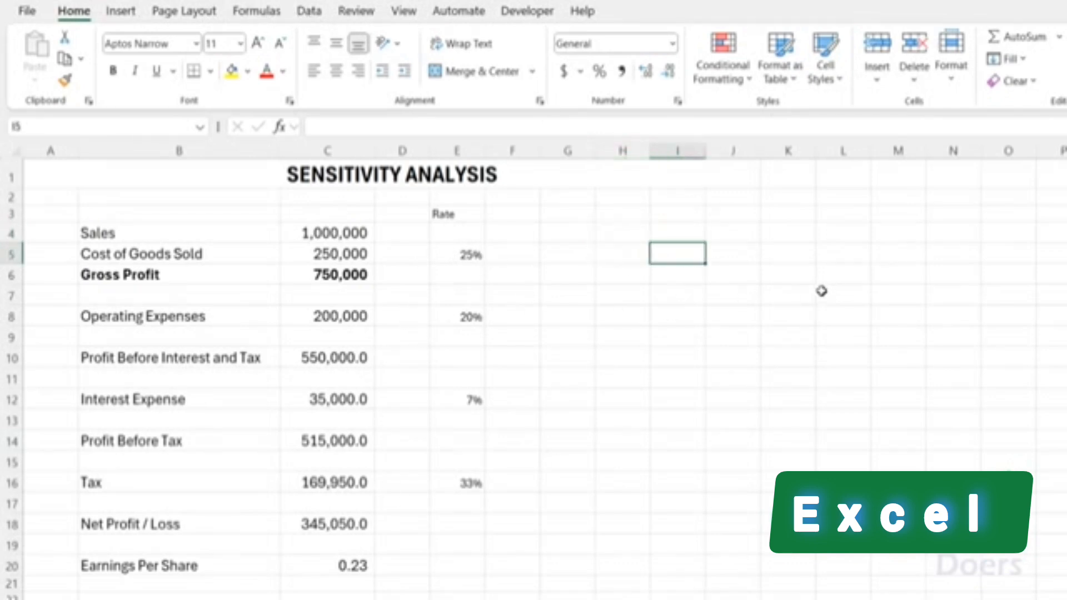
pyautogui.press('Left')
pyautogui.press('Right')
pyautogui.write('=')
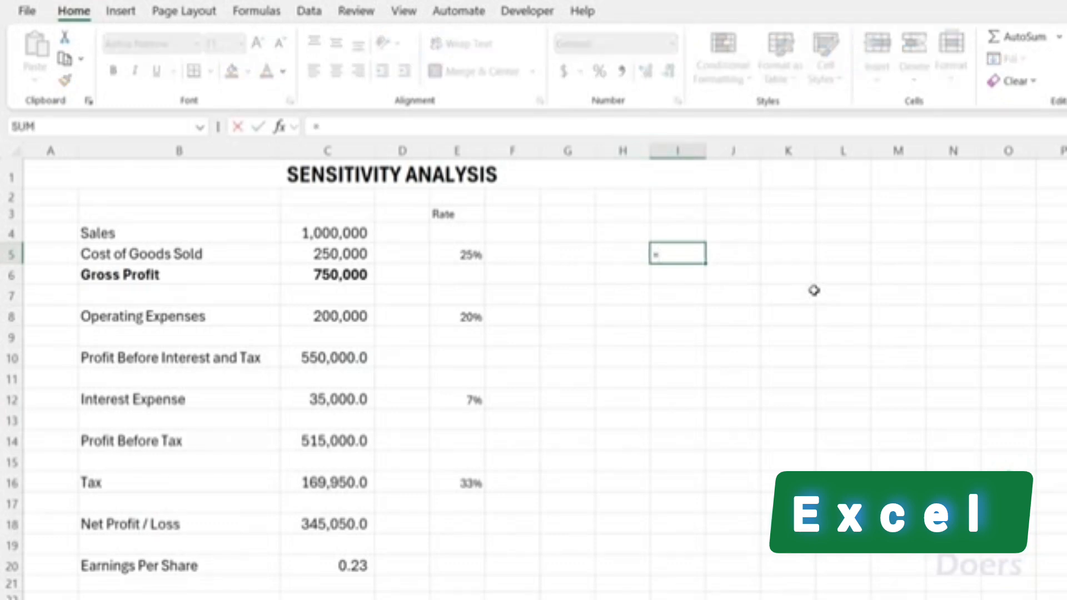
pyautogui.click(354, 567)
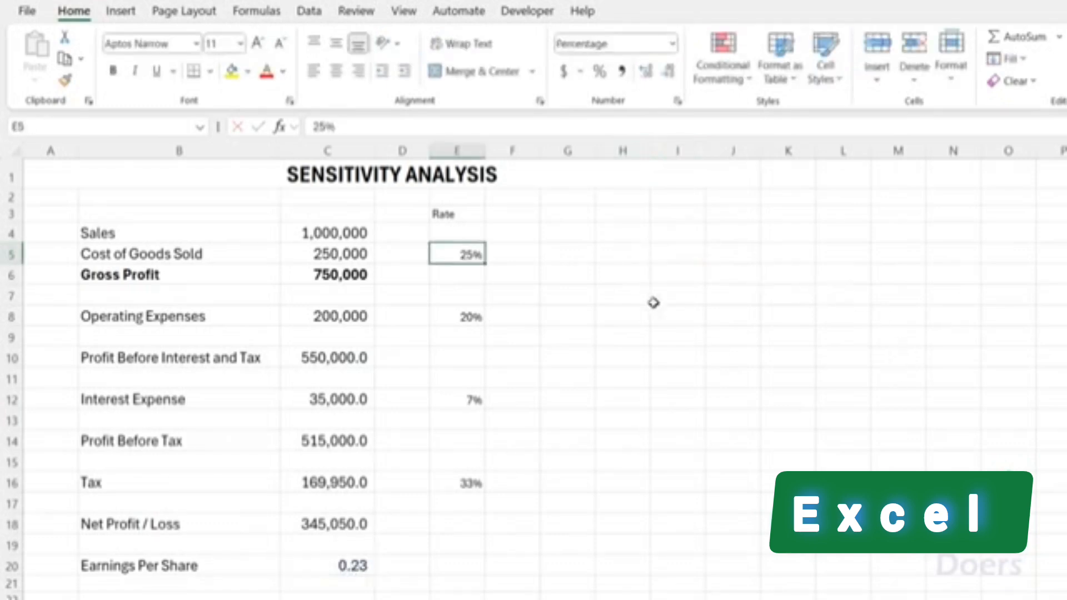
pyautogui.click(652, 300)
pyautogui.click(348, 568)
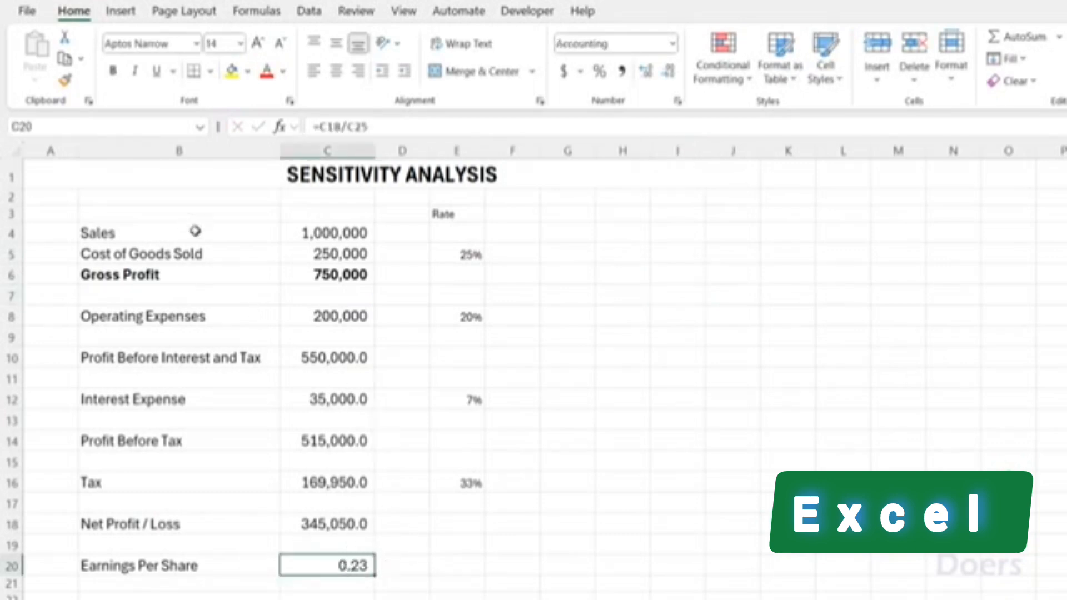
pyautogui.click(210, 246)
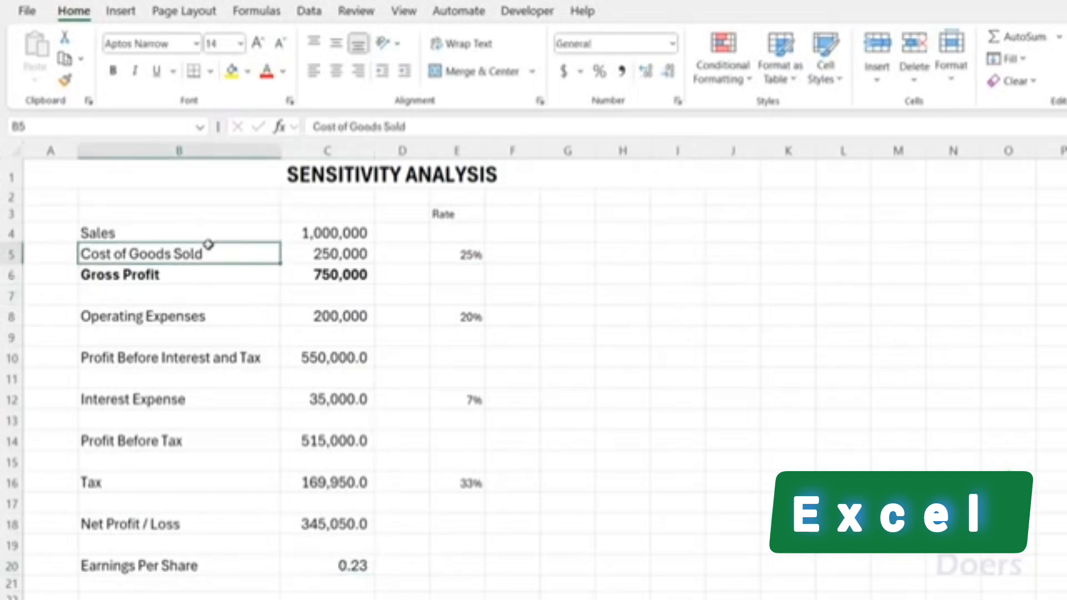
# Step: Fill H5:H20 with a series of Cost of Goods Sold rates from 20% to 35% in 1% increments
pyautogui.click(619, 254)
pyautogui.write('20')
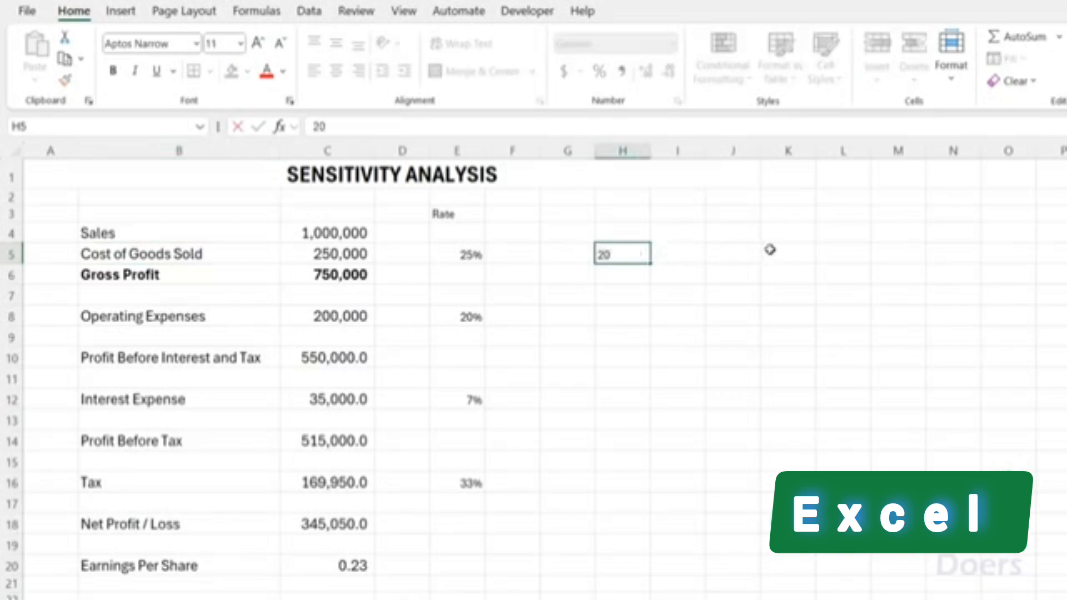
pyautogui.press('Return')
pyautogui.write('21')
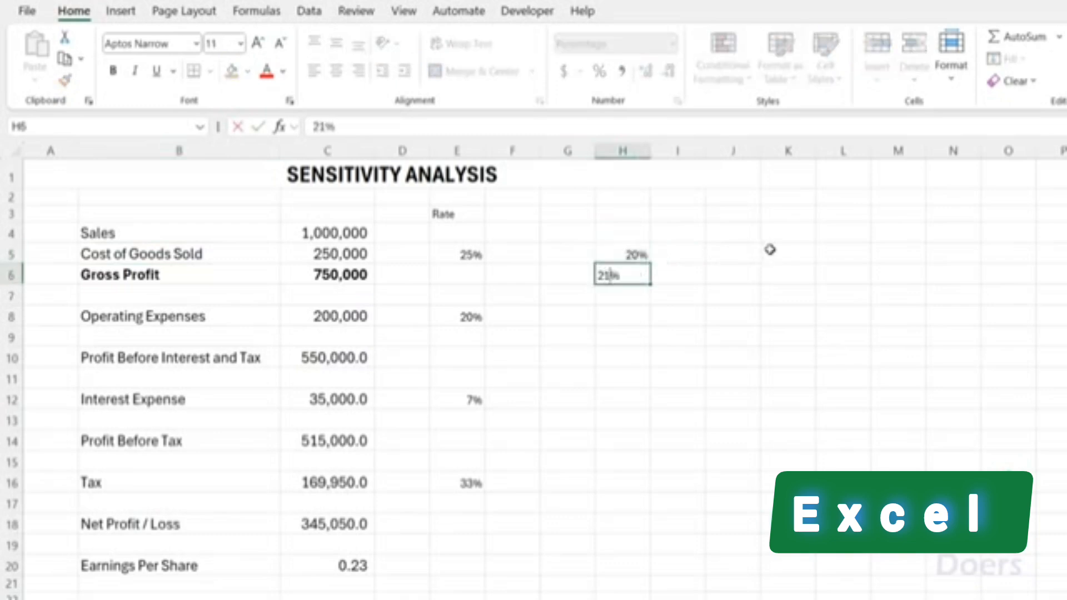
pyautogui.press('Return')
pyautogui.press('Up')
pyautogui.press('Up')
pyautogui.hotkey('shift', 'Down')
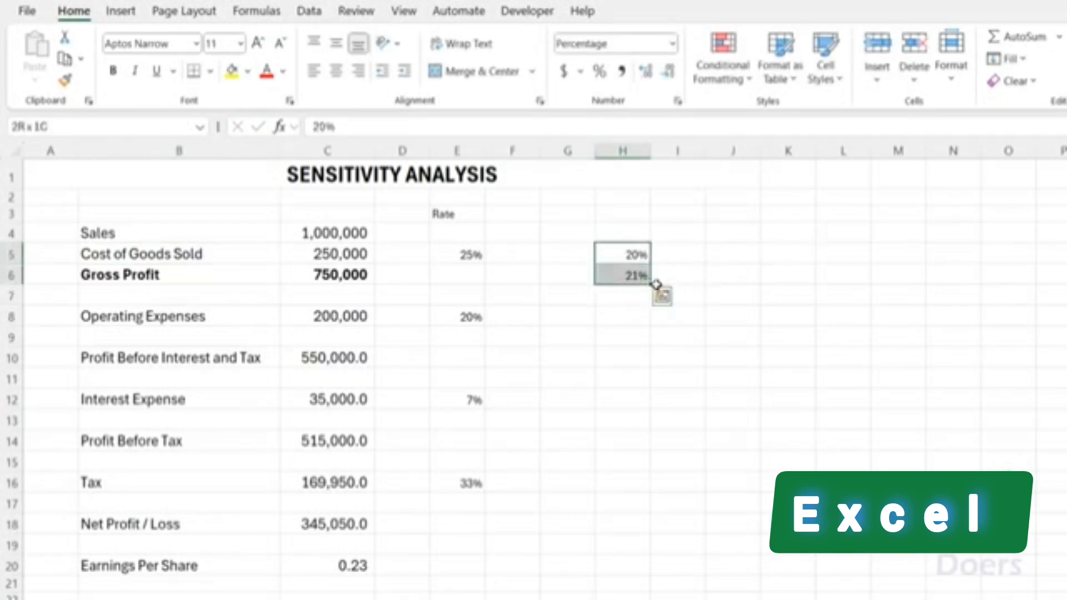
pyautogui.moveTo(651, 285); pyautogui.dragTo(655, 573)
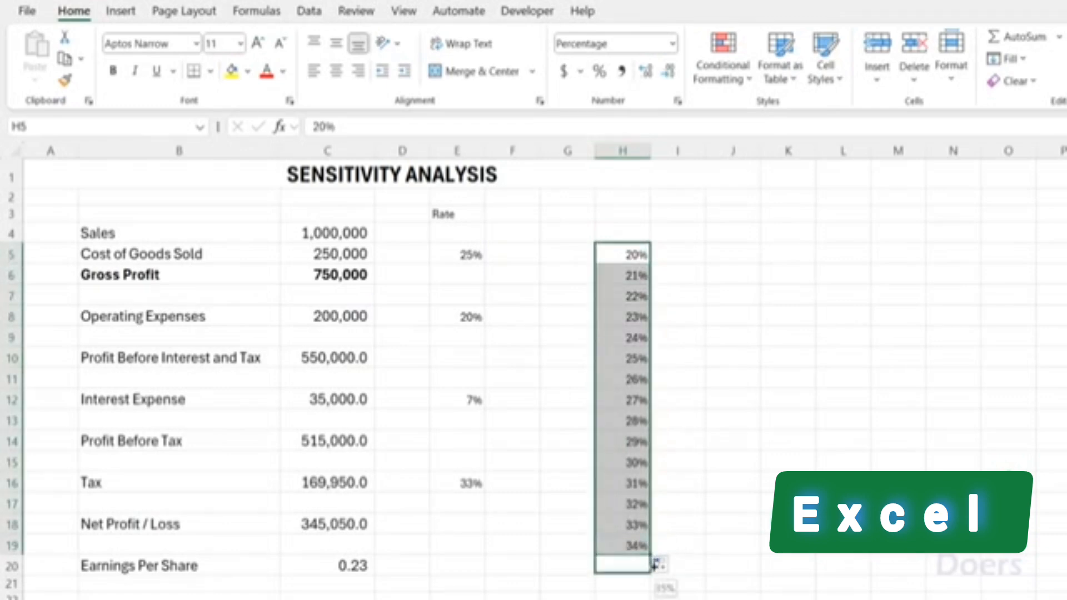
pyautogui.click(710, 439)
# Step: Link I4 to the Earnings Per Share result with the formula =C20
pyautogui.click(673, 233)
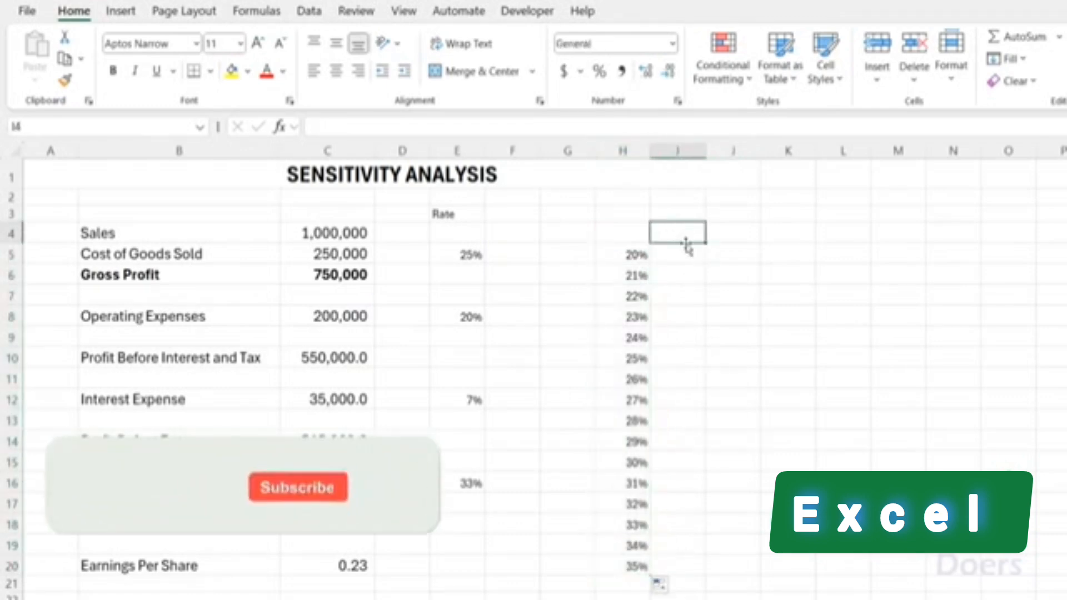
pyautogui.write('=')
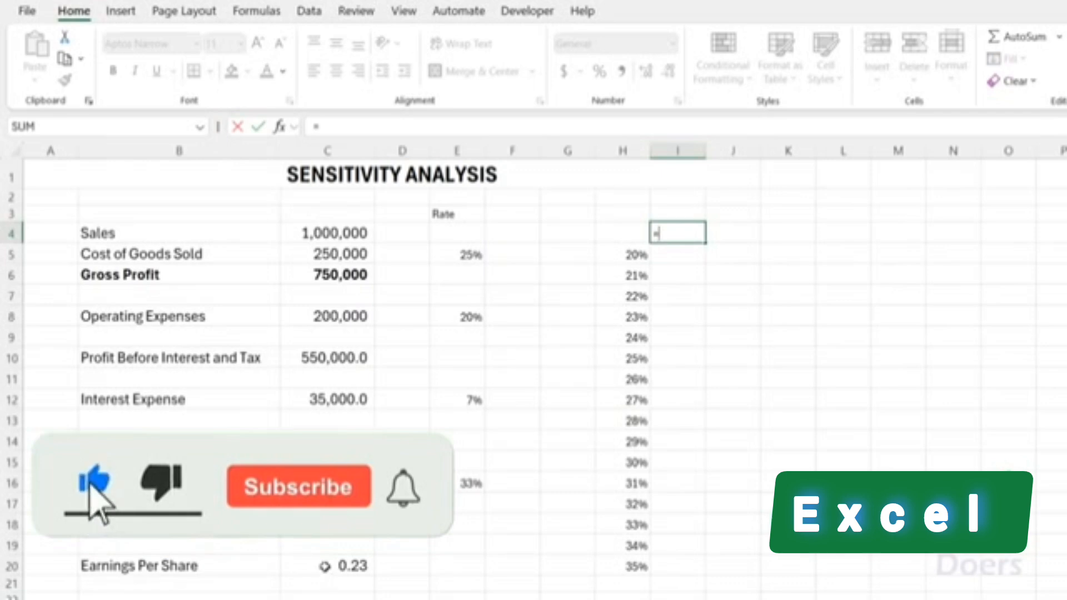
pyautogui.click(325, 567)
pyautogui.press('Return')
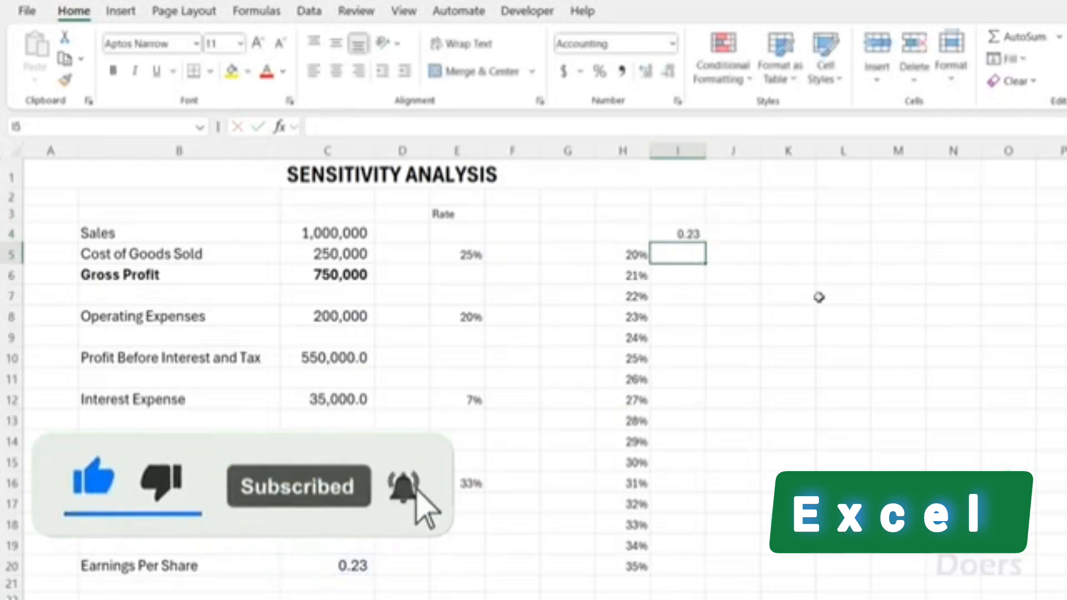
pyautogui.moveTo(624, 242); pyautogui.dragTo(679, 231)
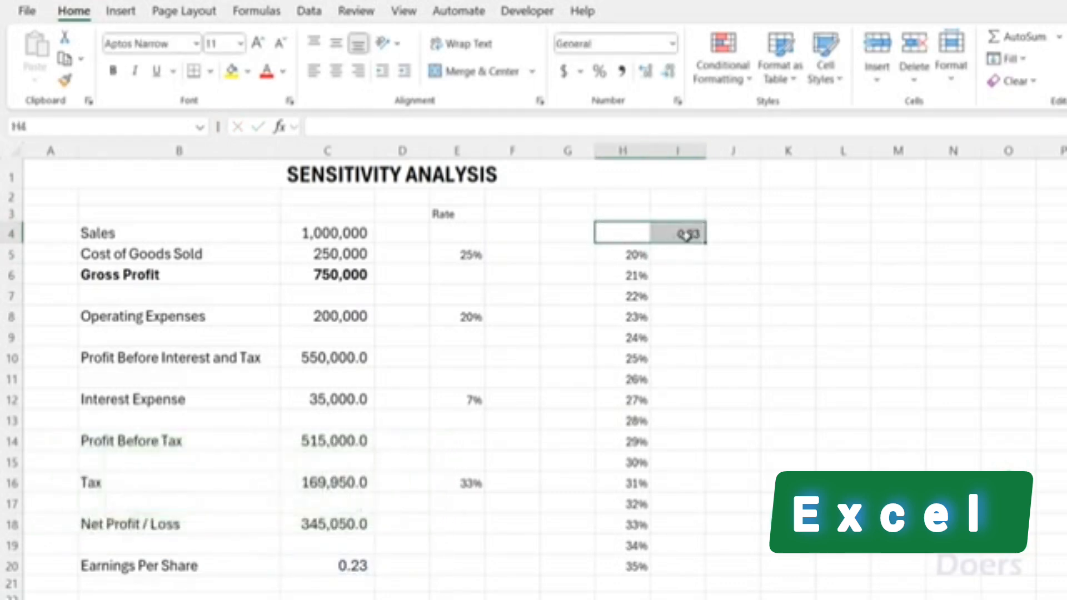
pyautogui.click(687, 236)
pyautogui.doubleClick(683, 233)
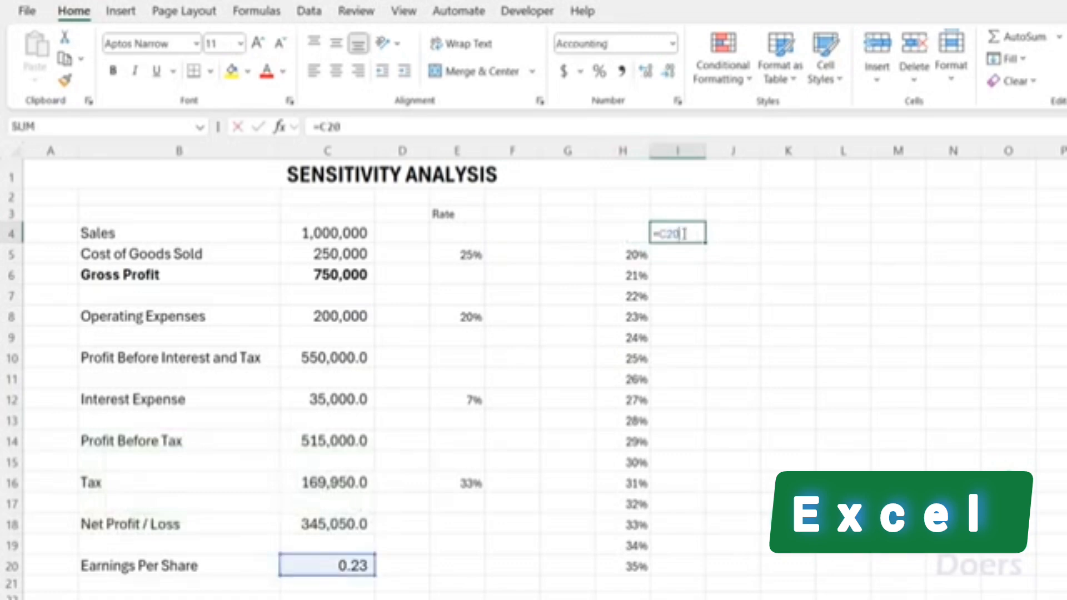
pyautogui.press('Return')
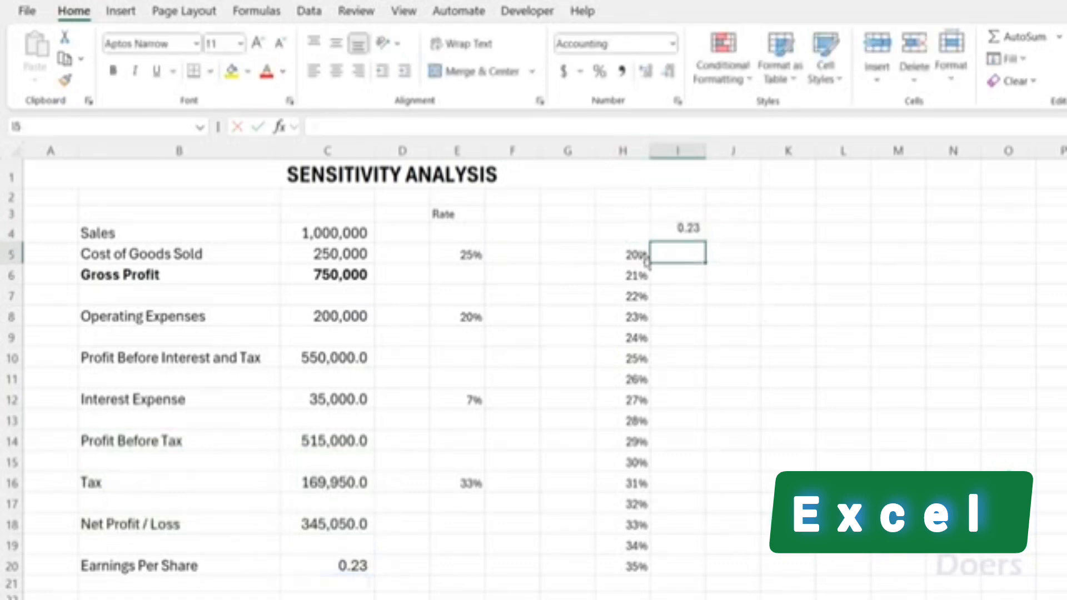
# Step: Create a one-variable what-if data table over H4:I20 with the Cost of Goods Sold rate E5 as the column input cell
pyautogui.moveTo(628, 255); pyautogui.dragTo(629, 566)
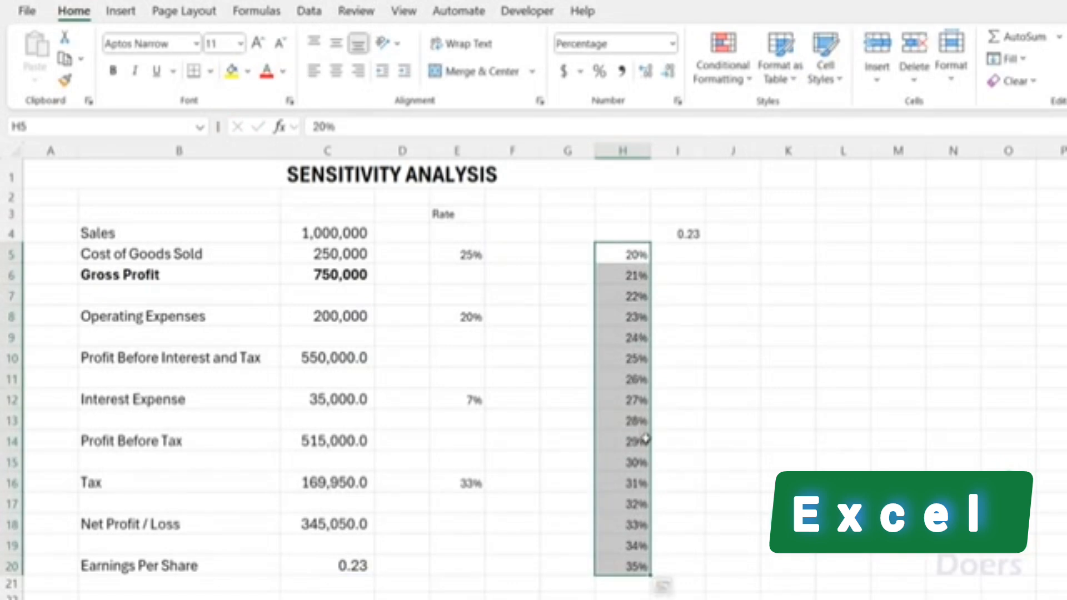
pyautogui.click(639, 231)
pyautogui.moveTo(639, 230); pyautogui.dragTo(691, 567)
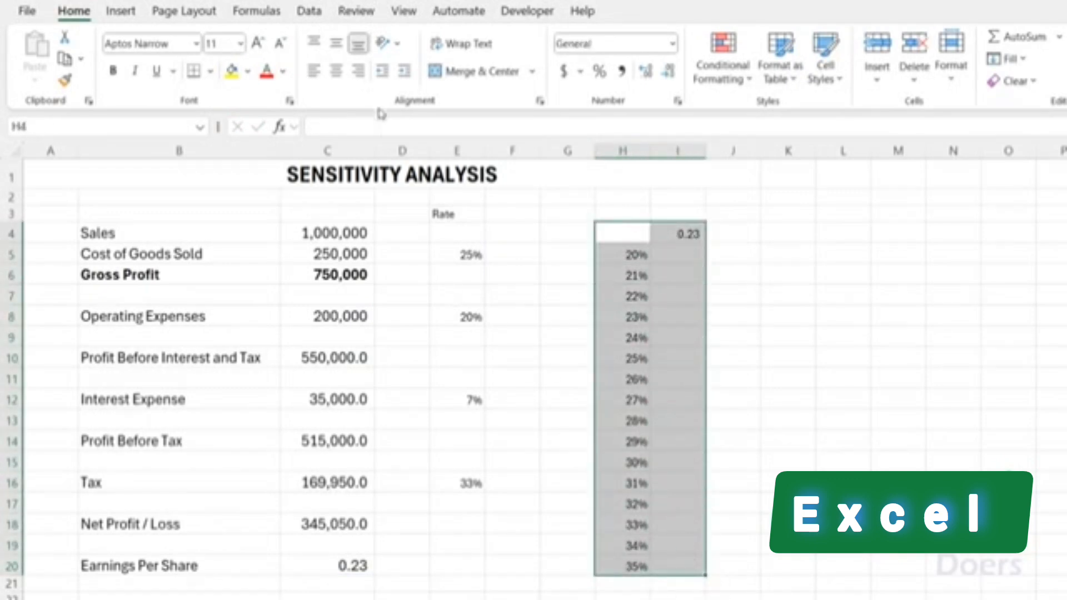
pyautogui.click(309, 10)
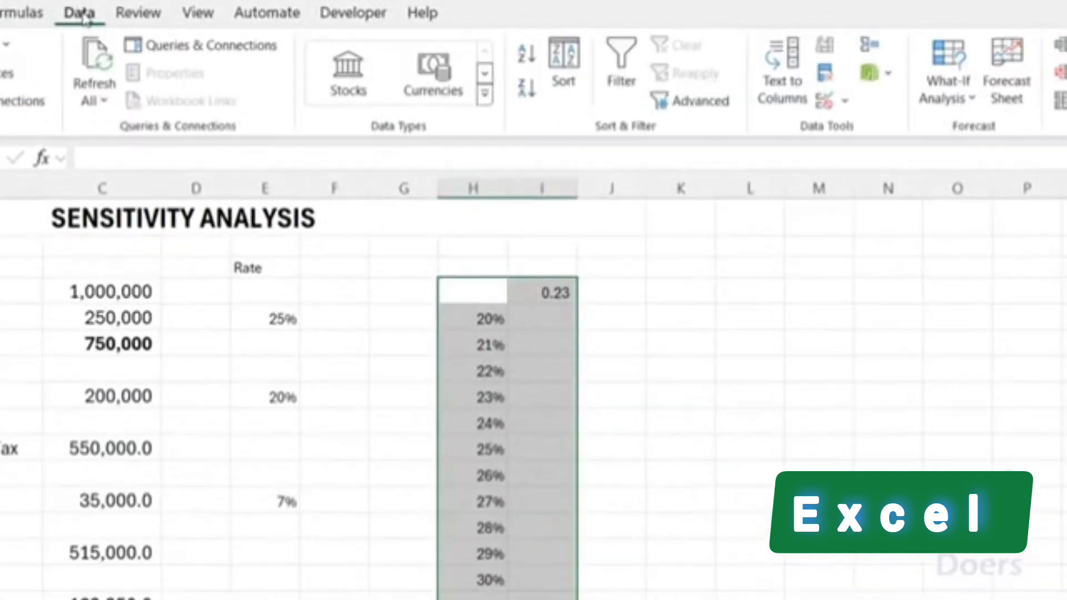
pyautogui.click(949, 100)
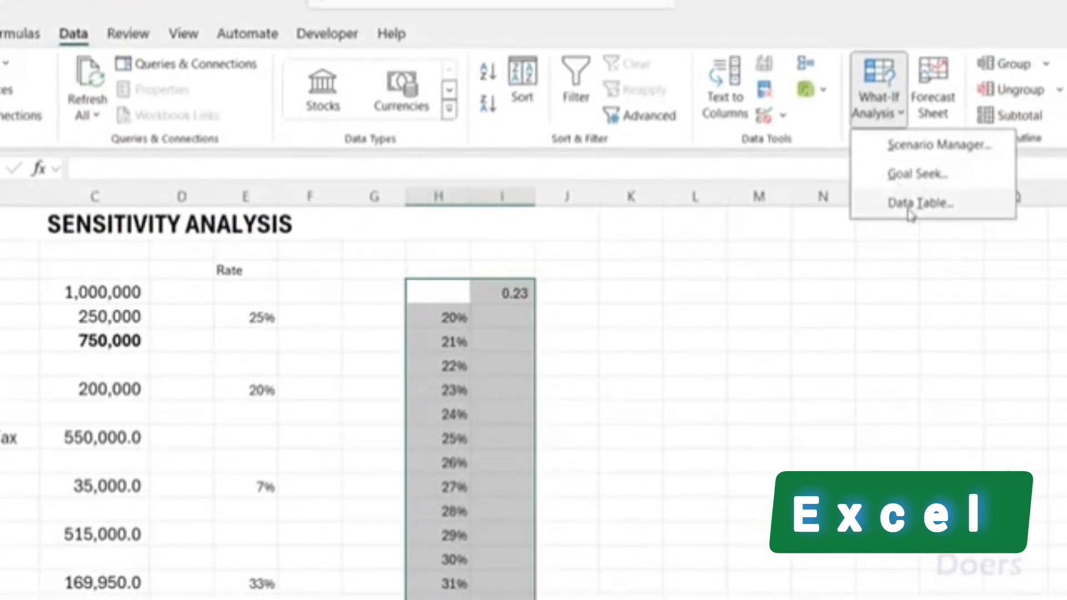
pyautogui.click(911, 205)
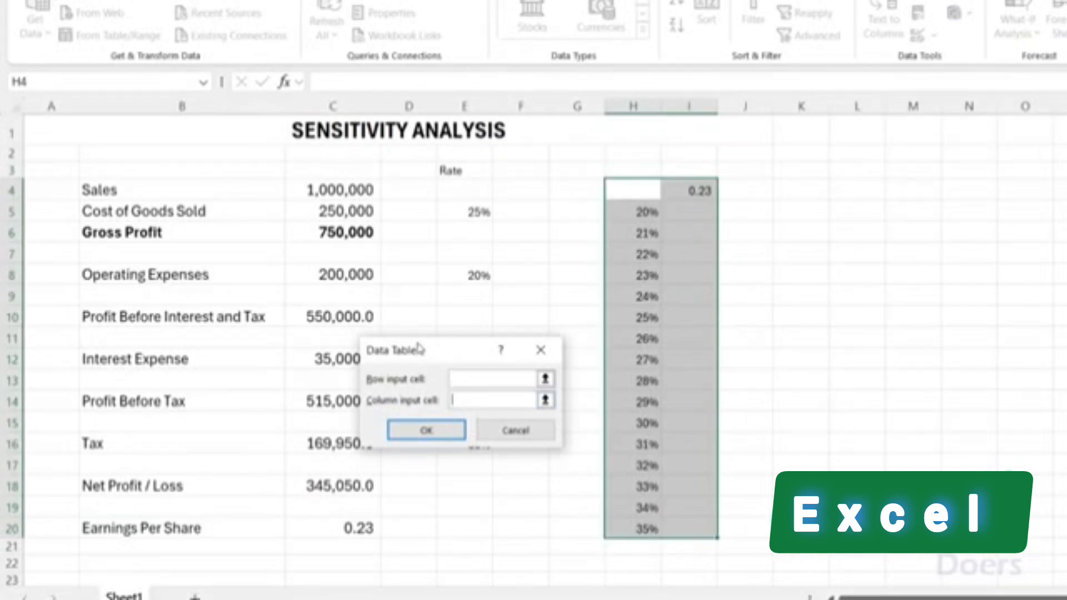
pyautogui.moveTo(422, 349); pyautogui.dragTo(954, 184)
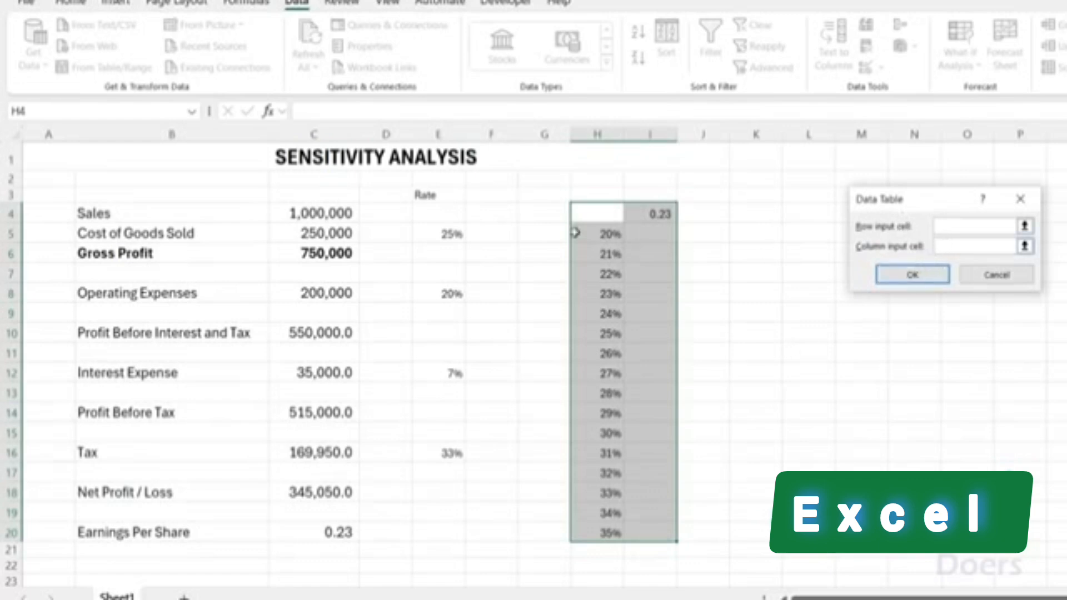
pyautogui.click(456, 290)
pyautogui.click(453, 236)
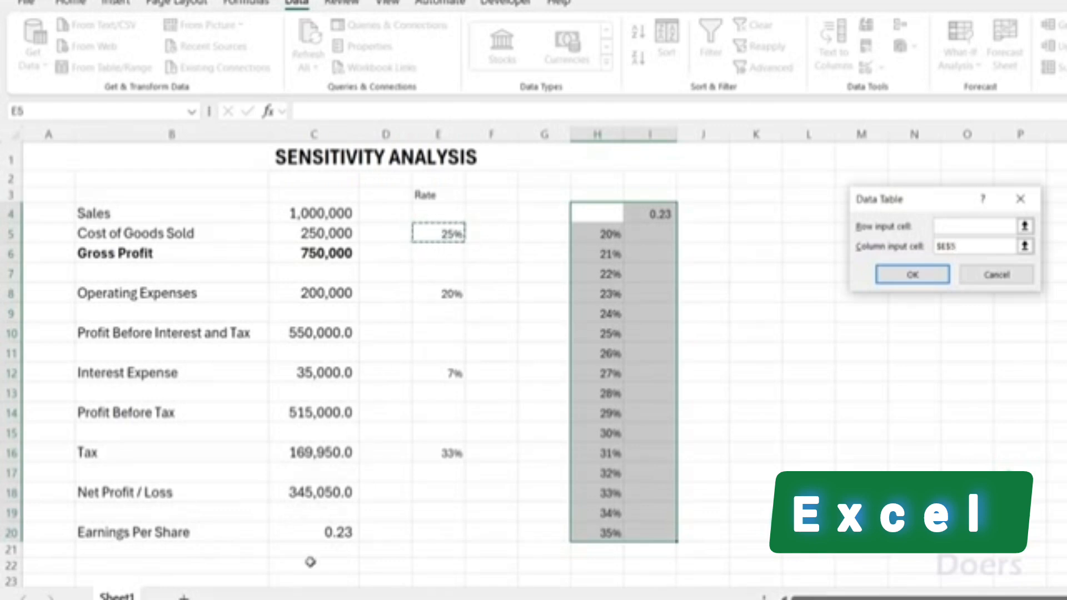
pyautogui.click(912, 276)
pyautogui.click(850, 332)
# Step: Apply the comma number style with two decimals to the data table results in I5:I20
pyautogui.moveTo(643, 228); pyautogui.dragTo(645, 530)
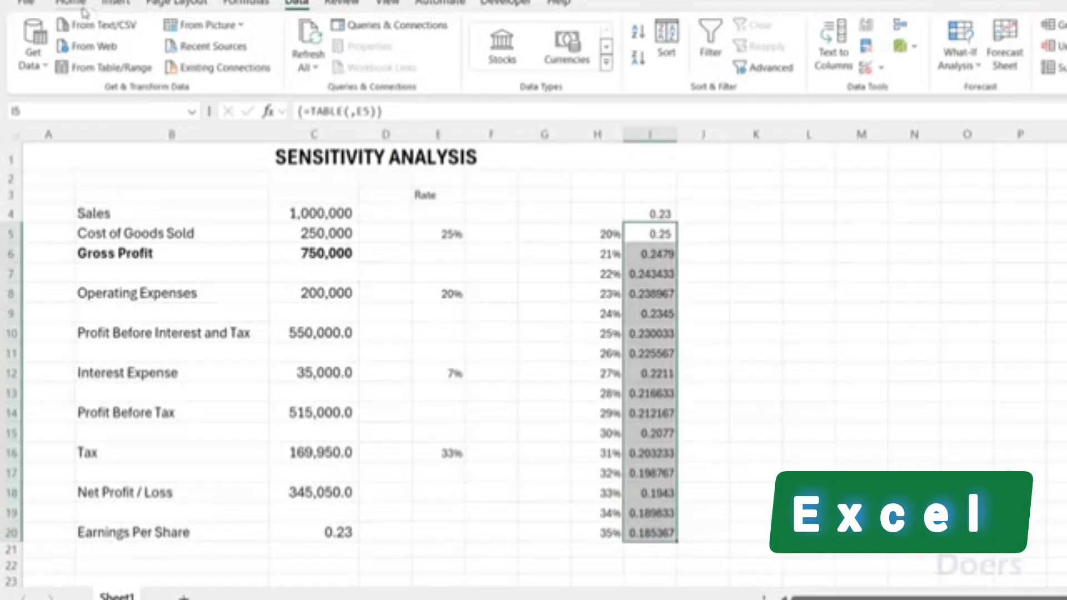
pyautogui.click(71, 2)
pyautogui.click(594, 58)
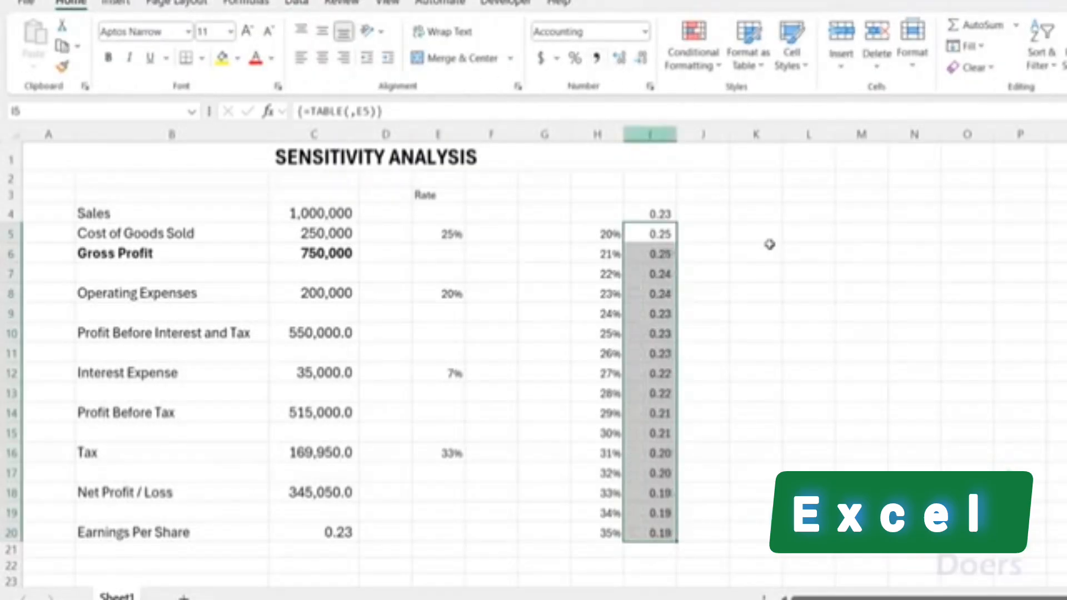
pyautogui.click(800, 275)
# Step: Compare the Cost of Goods Sold rates in column H with the resulting Earnings Per Share values in column I
pyautogui.click(594, 238)
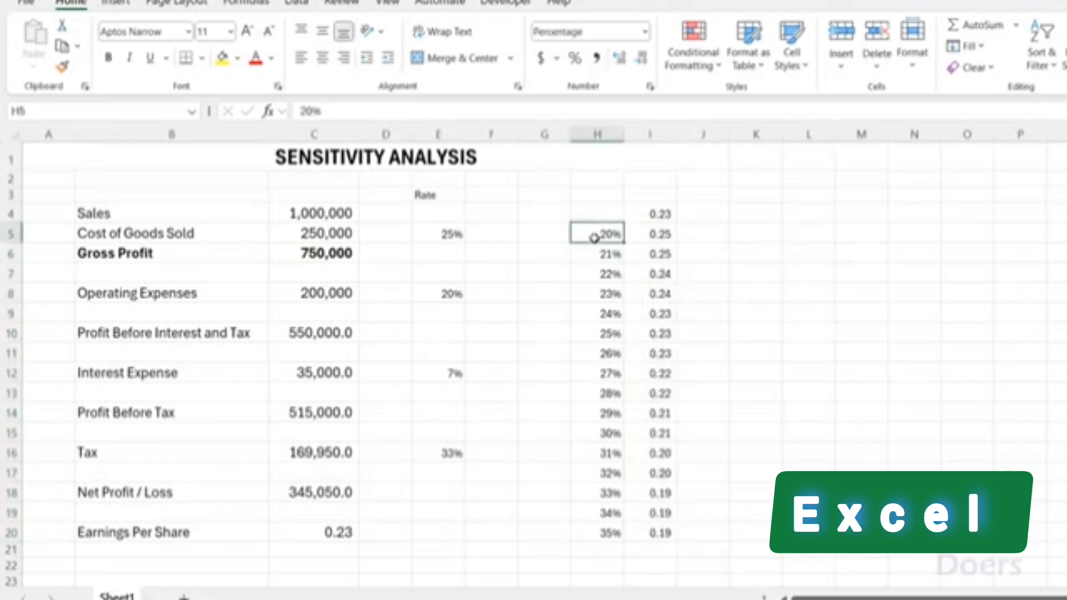
pyautogui.click(632, 230)
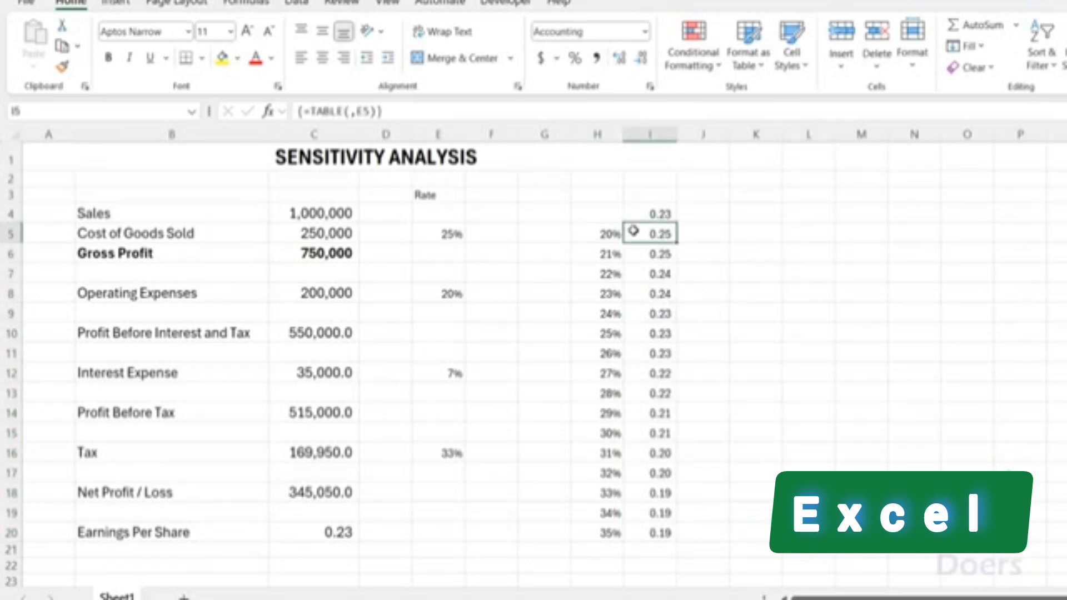
pyautogui.moveTo(593, 232); pyautogui.dragTo(610, 470)
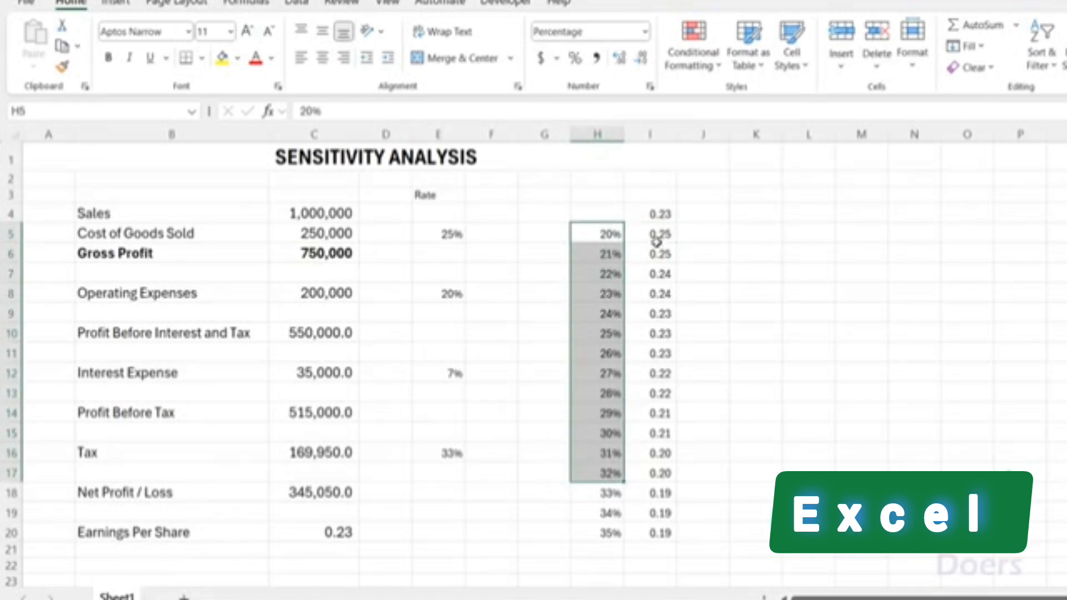
pyautogui.moveTo(657, 238); pyautogui.dragTo(647, 514)
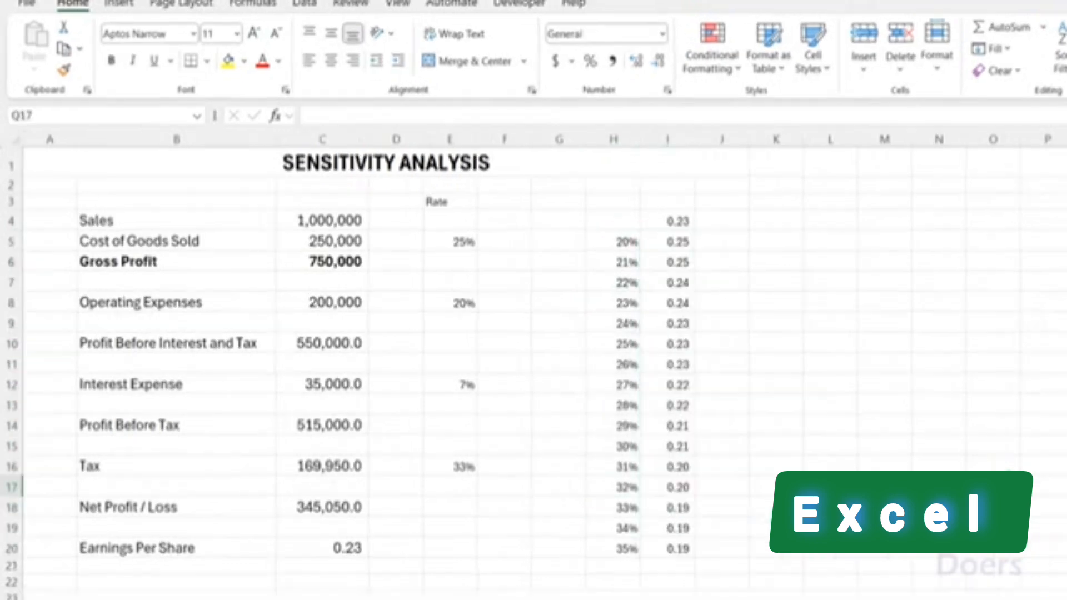
pyautogui.click(1062, 373)
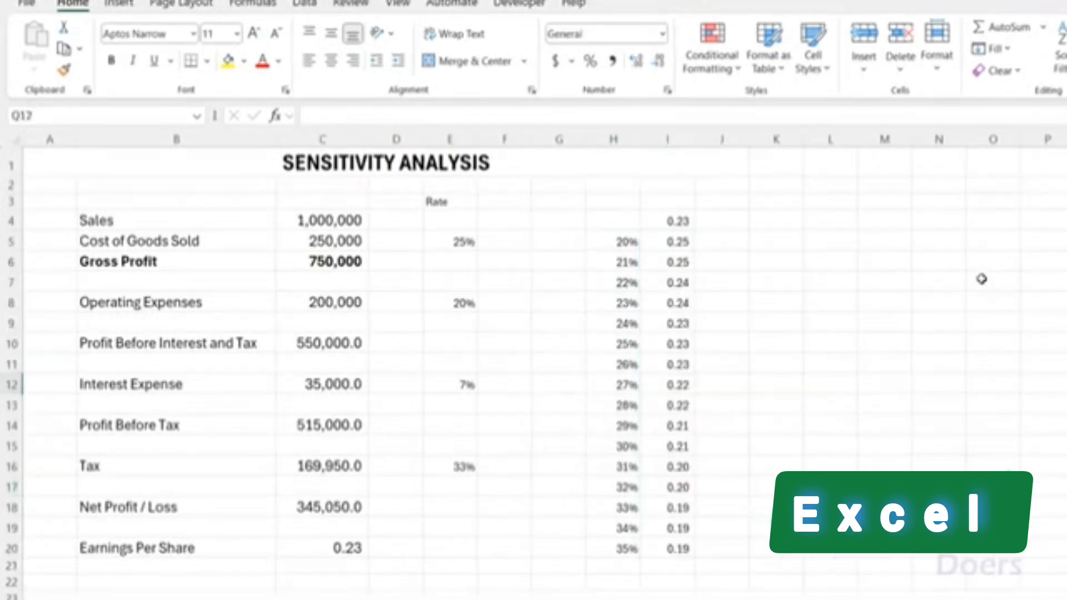
pyautogui.click(970, 275)
# Step: Enter 5% in L4 as the first interest rate of a horizontal series
pyautogui.click(865, 240)
pyautogui.click(866, 227)
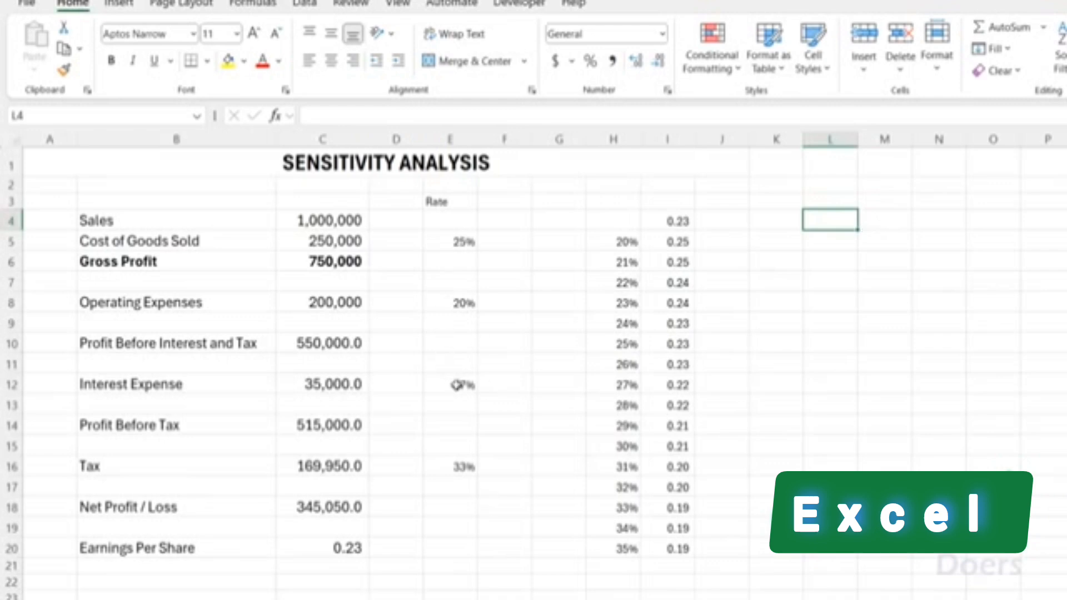
pyautogui.moveTo(456, 384); pyautogui.dragTo(105, 377)
pyautogui.click(845, 219)
pyautogui.write('5%')
pyautogui.press('Return')
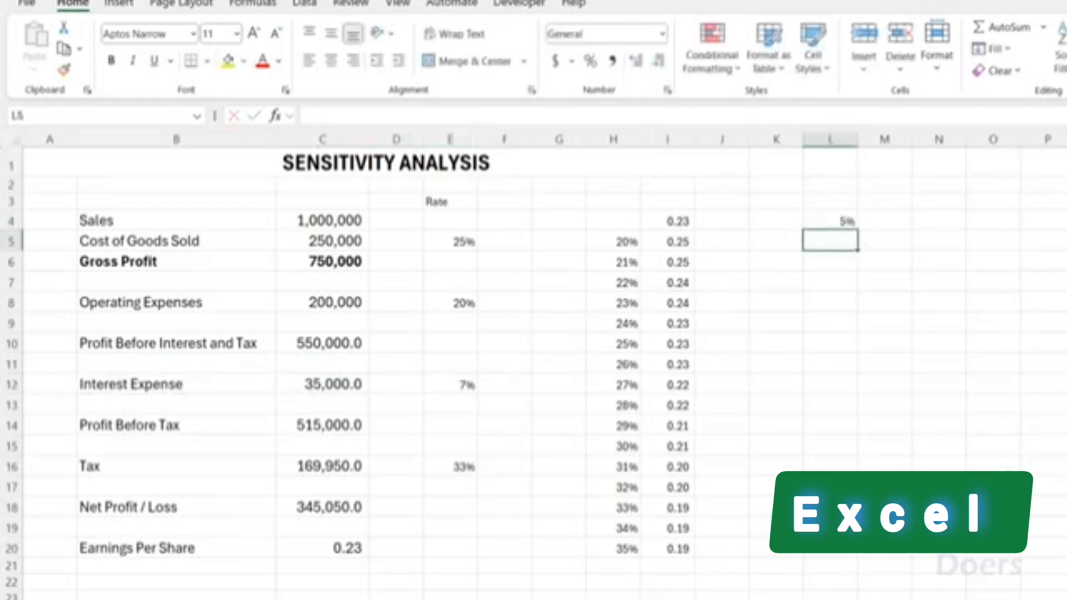
# Step: Enter the formula =L4+0.01 in M4 to raise the interest rate by one percentage point
pyautogui.press('Right')
pyautogui.press('Up')
pyautogui.write('=')
pyautogui.press('Left')
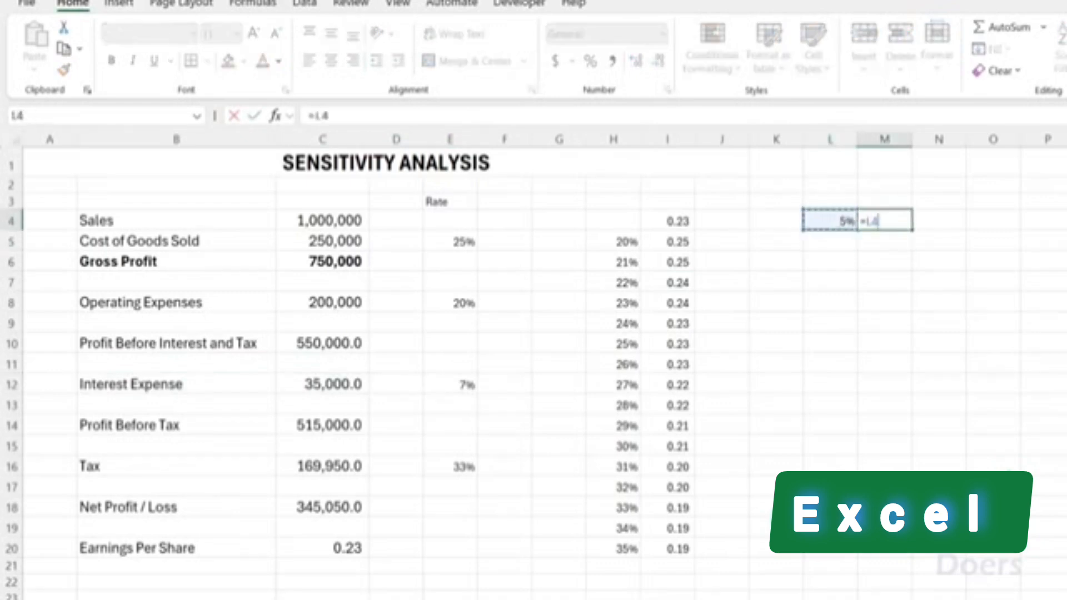
pyautogui.write('+0.1')
pyautogui.press('Return')
pyautogui.press('Up')
pyautogui.press('F2')
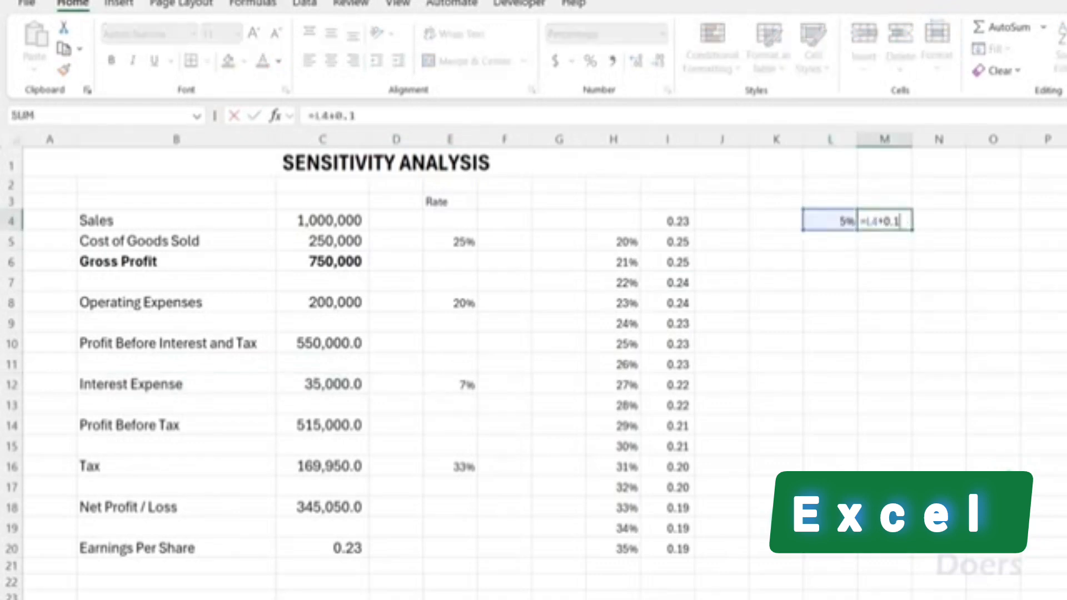
pyautogui.press('Left')
pyautogui.write('0')
pyautogui.press('Return')
# Step: Copy the rate formula from M4 across to S4 to extend the interest rate series to 12%
pyautogui.press('Up')
pyautogui.hotkey('ctrl', 'c')
pyautogui.hotkey('shift', 'Right')
pyautogui.hotkey('shift', 'Right')
pyautogui.hotkey('shift', 'Right')
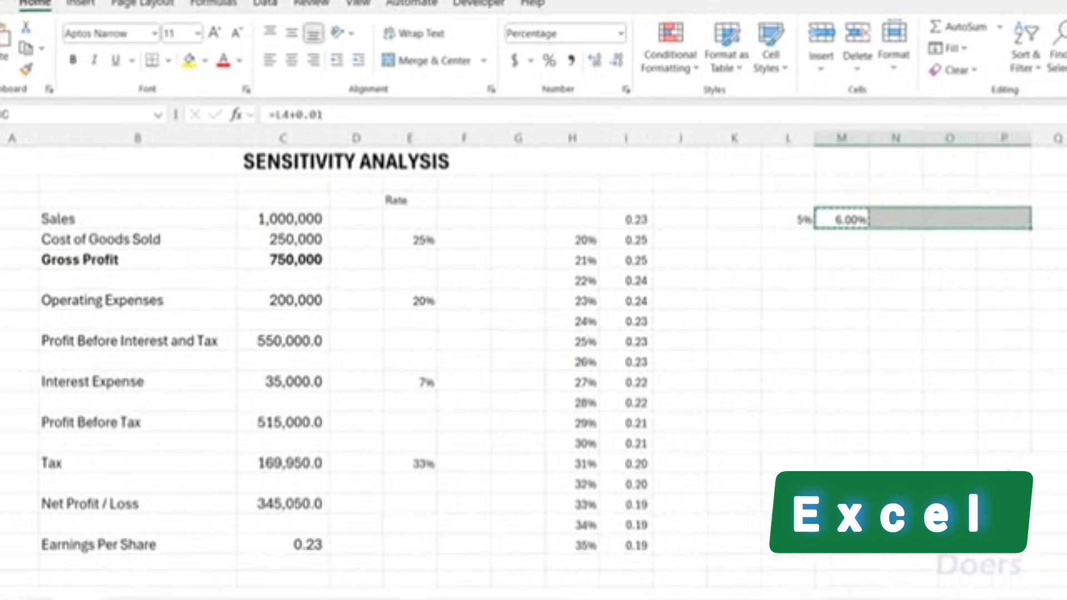
pyautogui.hotkey('shift', 'Right')
pyautogui.hotkey('shift', 'Right')
pyautogui.hotkey('shift', 'Right')
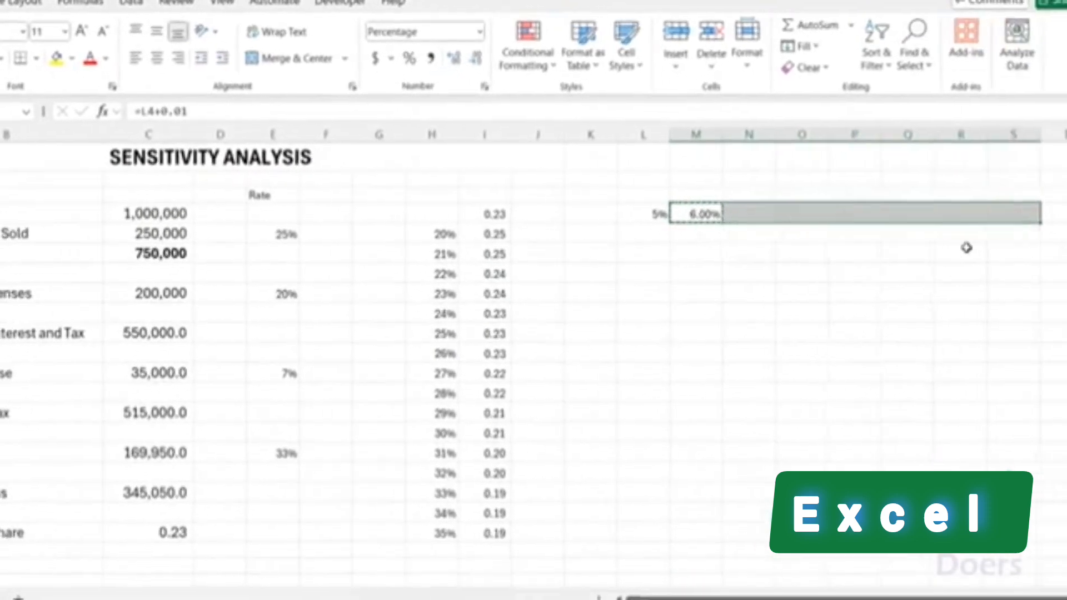
pyautogui.hotkey('ctrl', 'v')
# Step: Link K5 to the Earnings Per Share result in C20
pyautogui.press('Right')
pyautogui.press('Left')
pyautogui.press('Left')
pyautogui.press('Left')
pyautogui.press('Down')
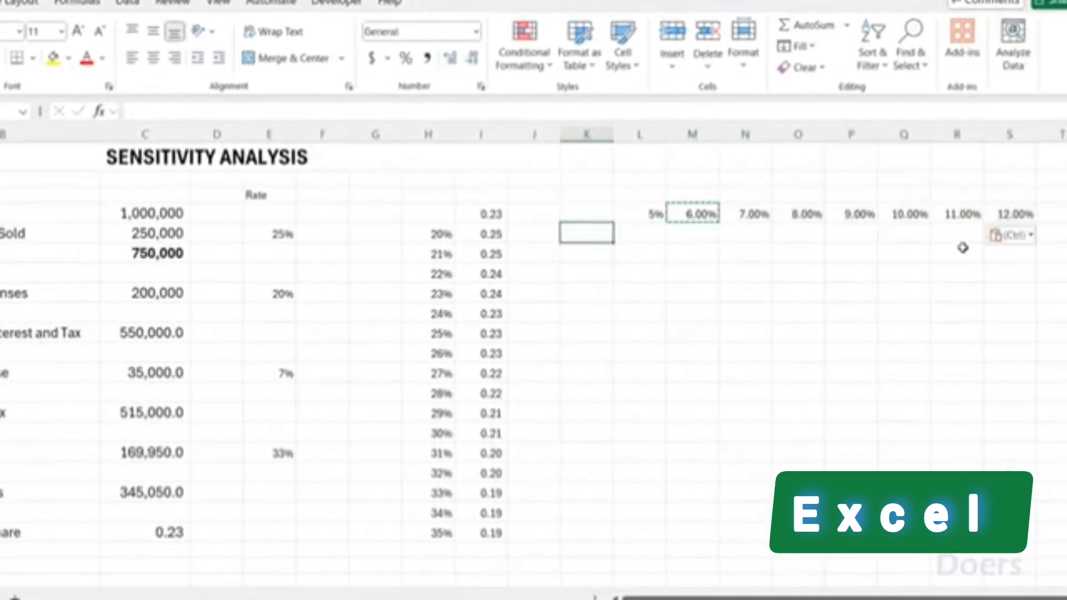
pyautogui.write('=')
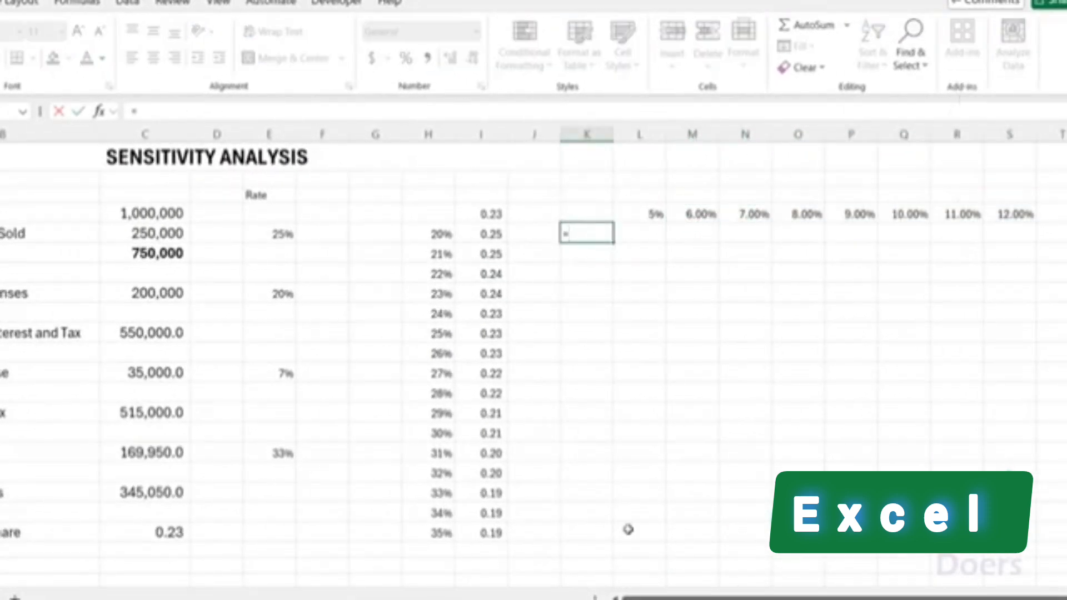
pyautogui.click(162, 528)
pyautogui.press('Return')
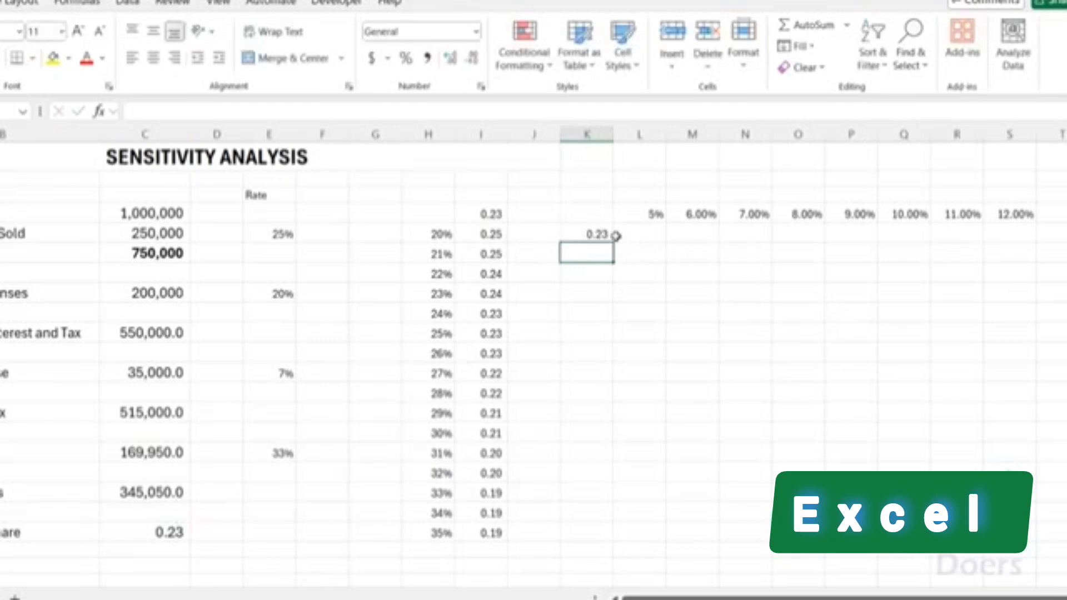
# Step: Create a one-variable data table over K4:S5 using the interest rate in E12 as the row input cell
pyautogui.moveTo(603, 216); pyautogui.dragTo(995, 231)
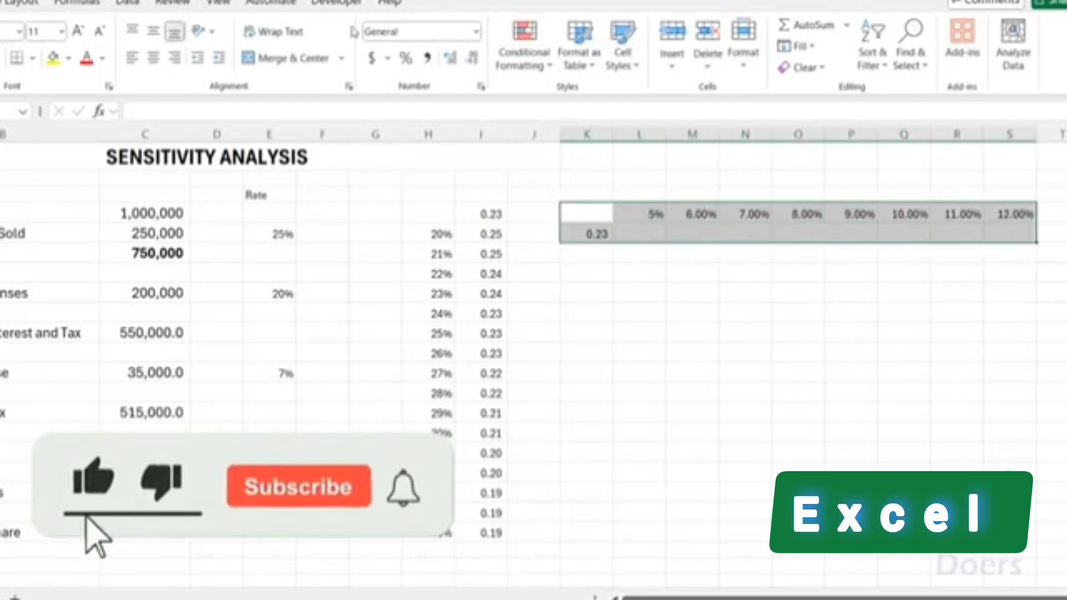
pyautogui.click(127, 2)
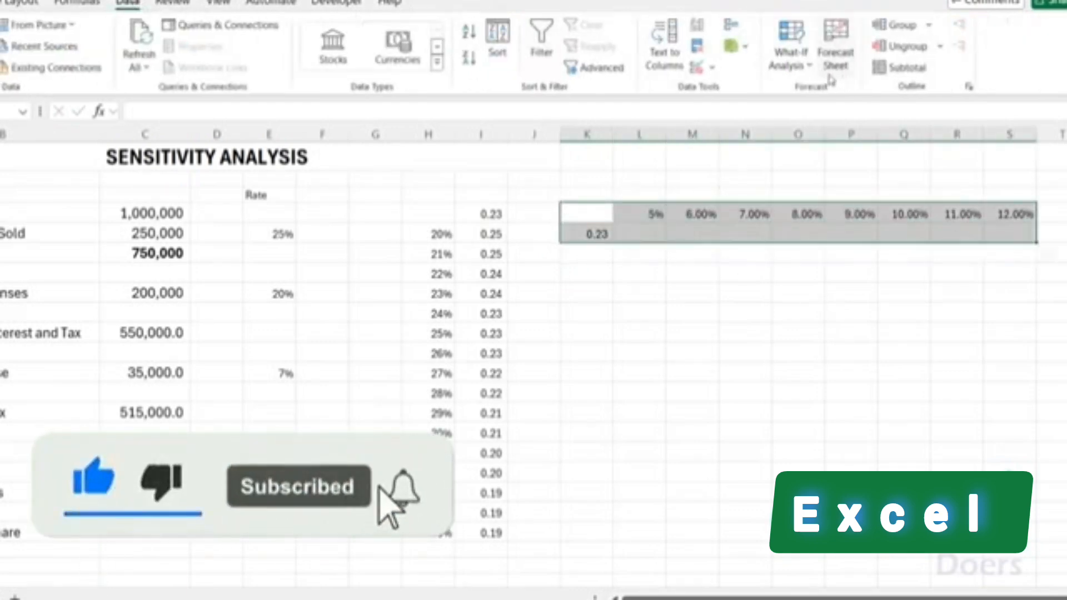
pyautogui.click(792, 61)
pyautogui.click(818, 141)
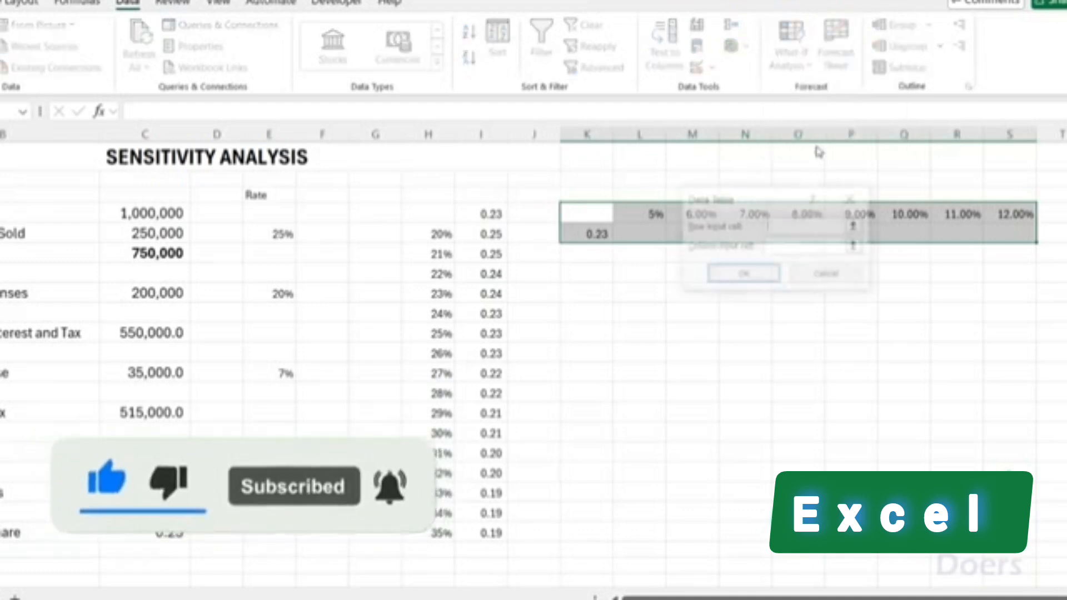
pyautogui.moveTo(761, 199); pyautogui.dragTo(769, 327)
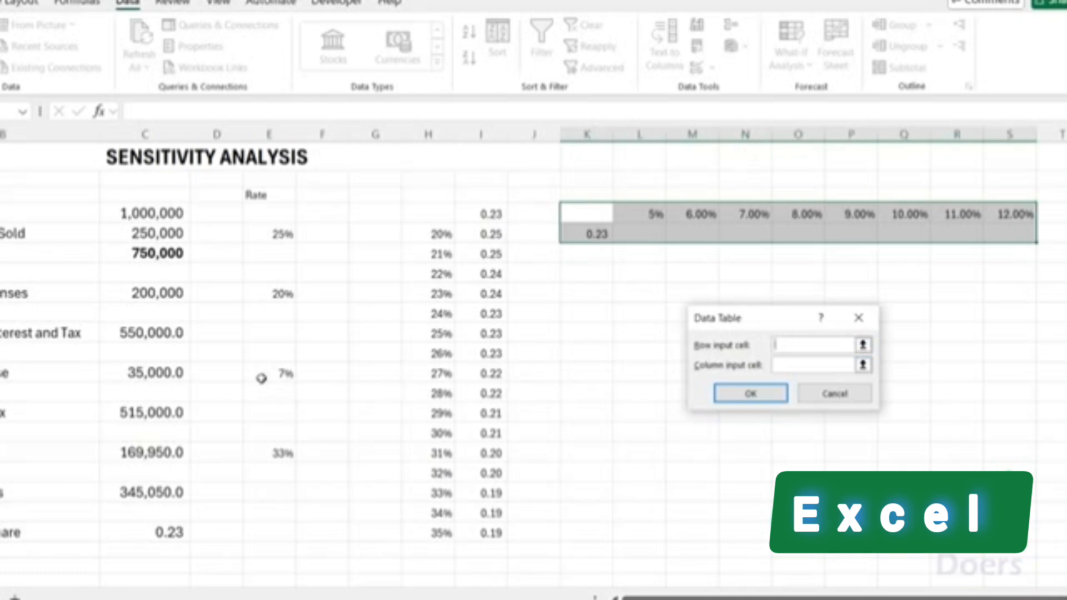
pyautogui.click(285, 373)
pyautogui.click(745, 394)
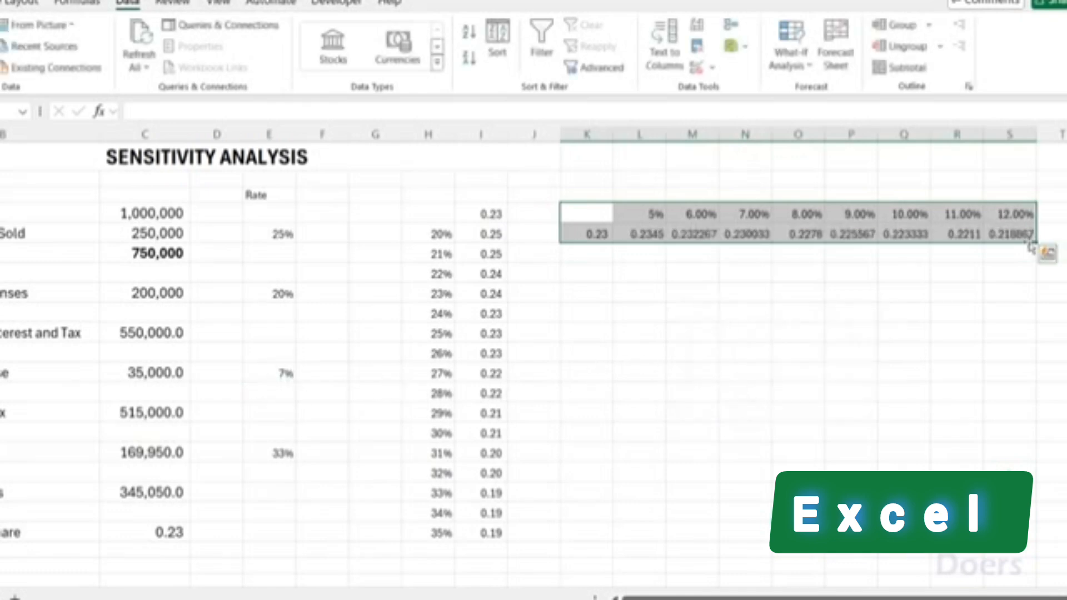
# Step: Reduce the Earnings Per Share results in L5:S5 to two decimal places
pyautogui.moveTo(1017, 233); pyautogui.dragTo(638, 236)
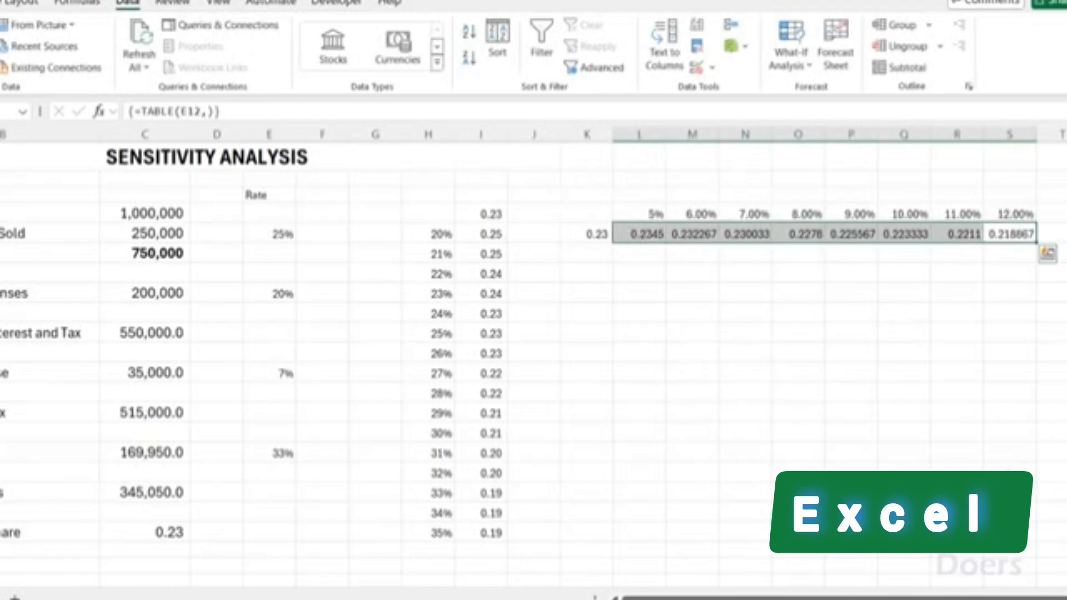
pyautogui.hotkey('alt', 'h')
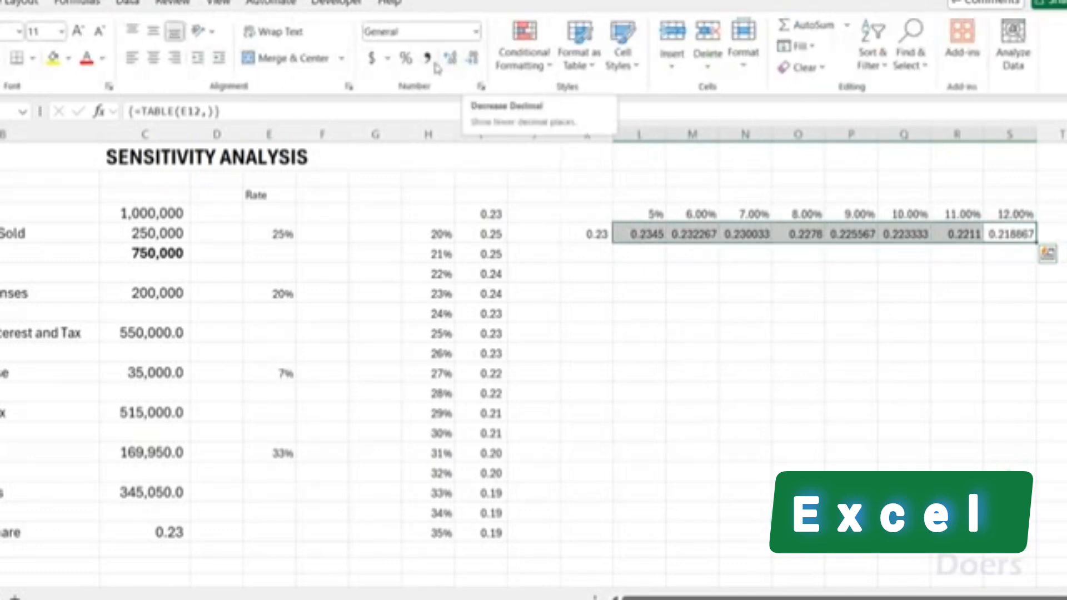
pyautogui.click(472, 66)
pyautogui.click(825, 278)
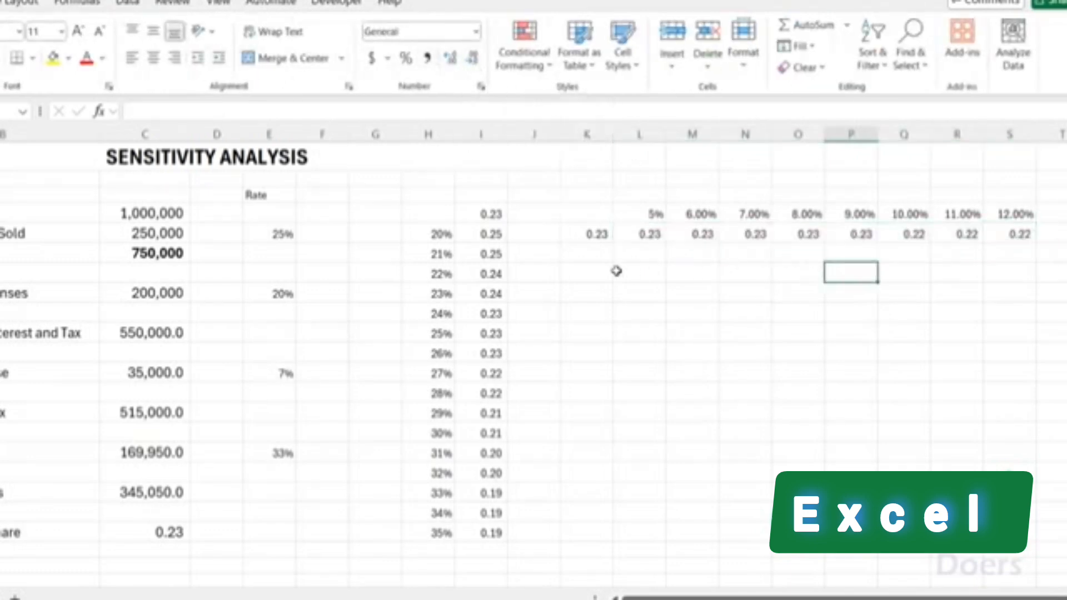
pyautogui.moveTo(647, 216); pyautogui.dragTo(1024, 214)
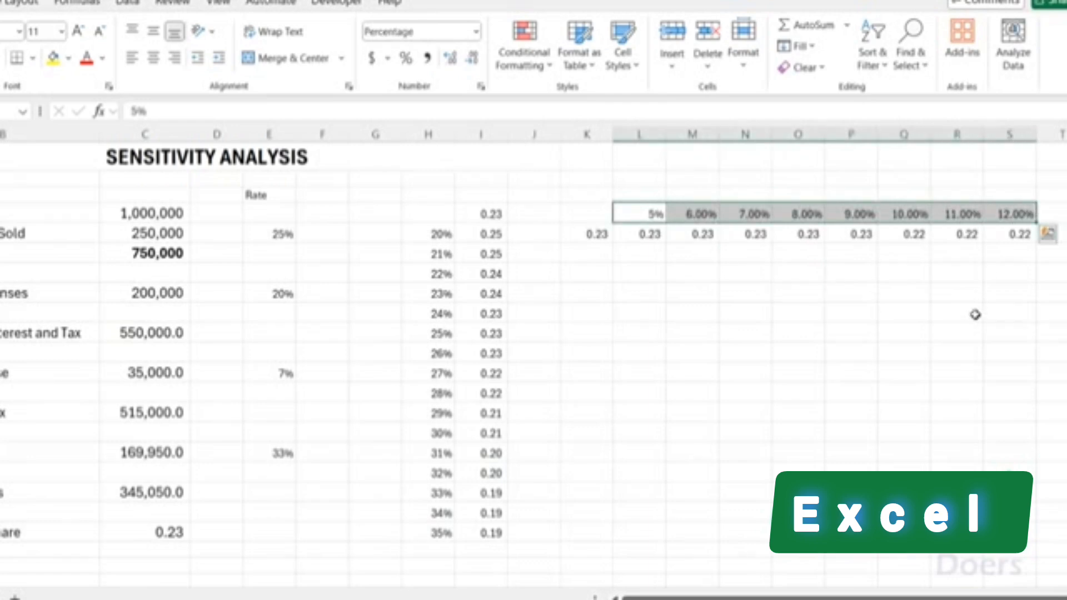
pyautogui.click(620, 273)
pyautogui.moveTo(441, 218); pyautogui.dragTo(486, 538)
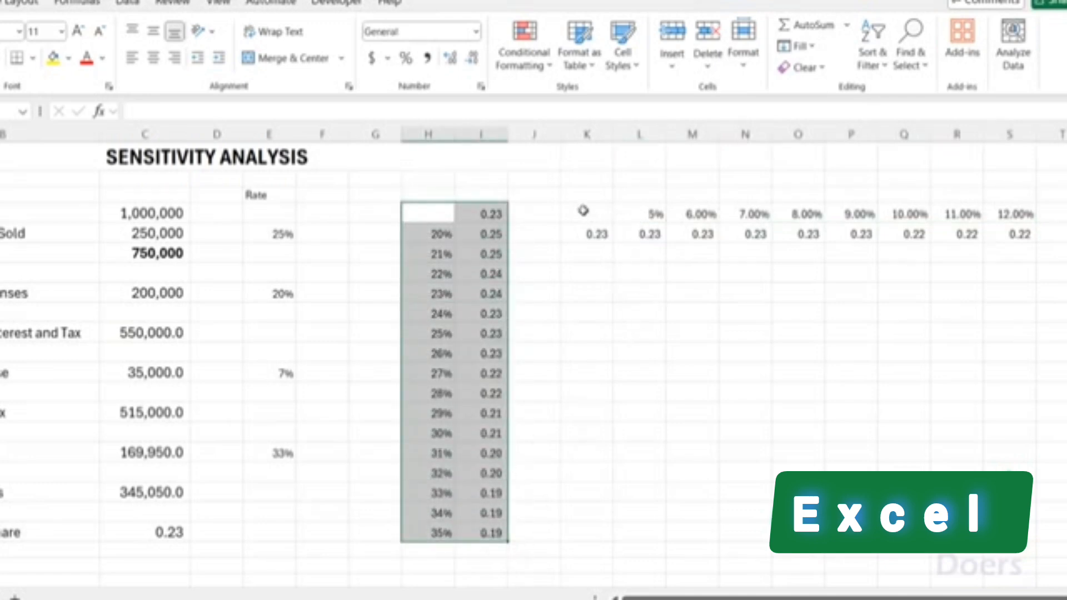
pyautogui.moveTo(583, 212); pyautogui.dragTo(1033, 236)
pyautogui.click(801, 331)
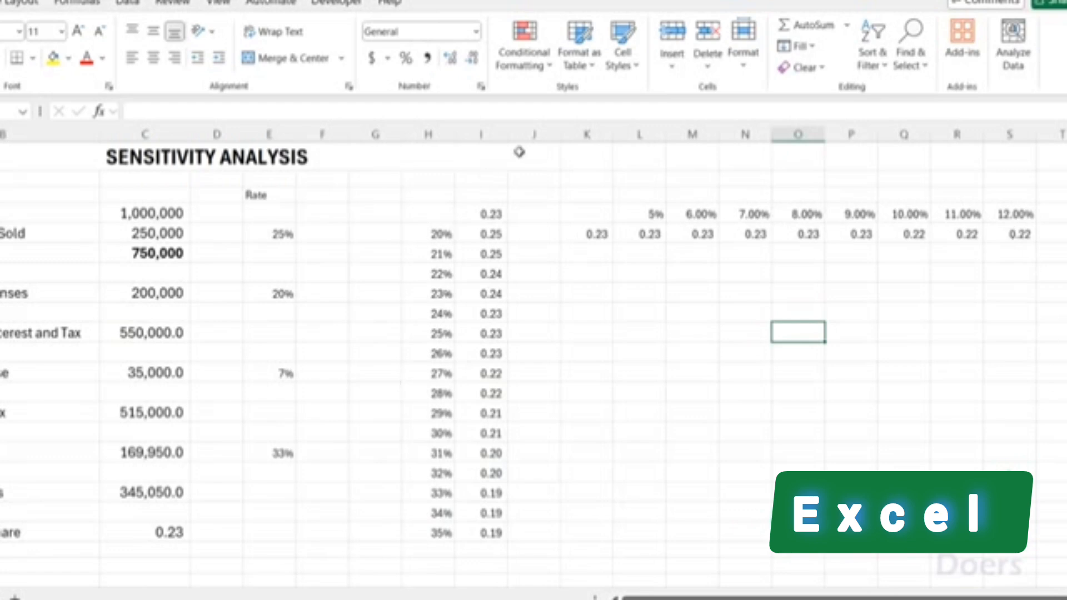
# Step: Clear both one-variable data tables by deleting the contents of H3:S21
pyautogui.moveTo(428, 194); pyautogui.dragTo(1033, 556)
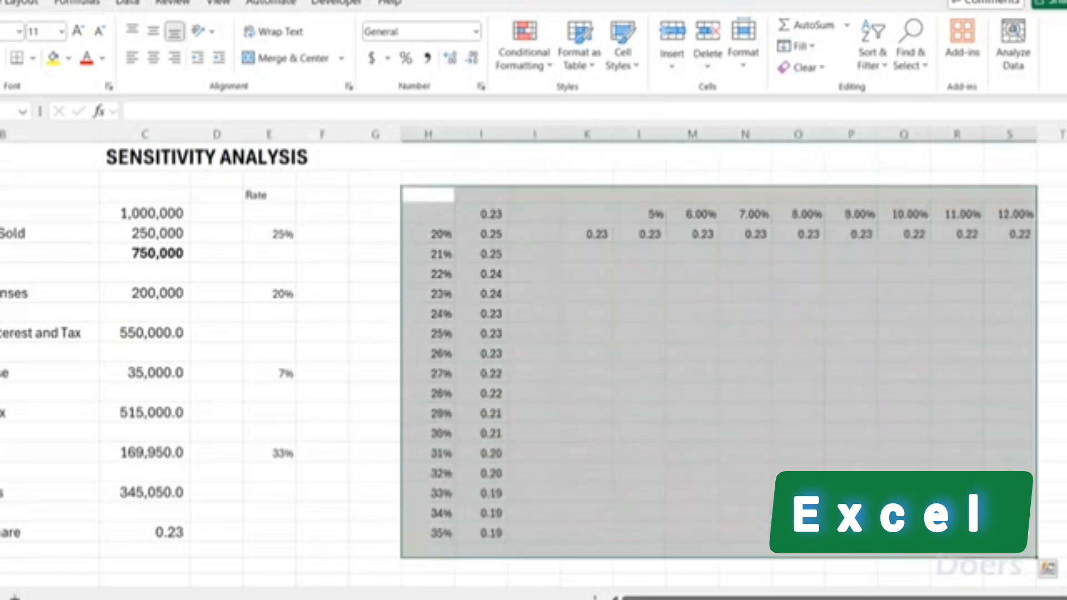
pyautogui.press('Delete')
pyautogui.click(545, 216)
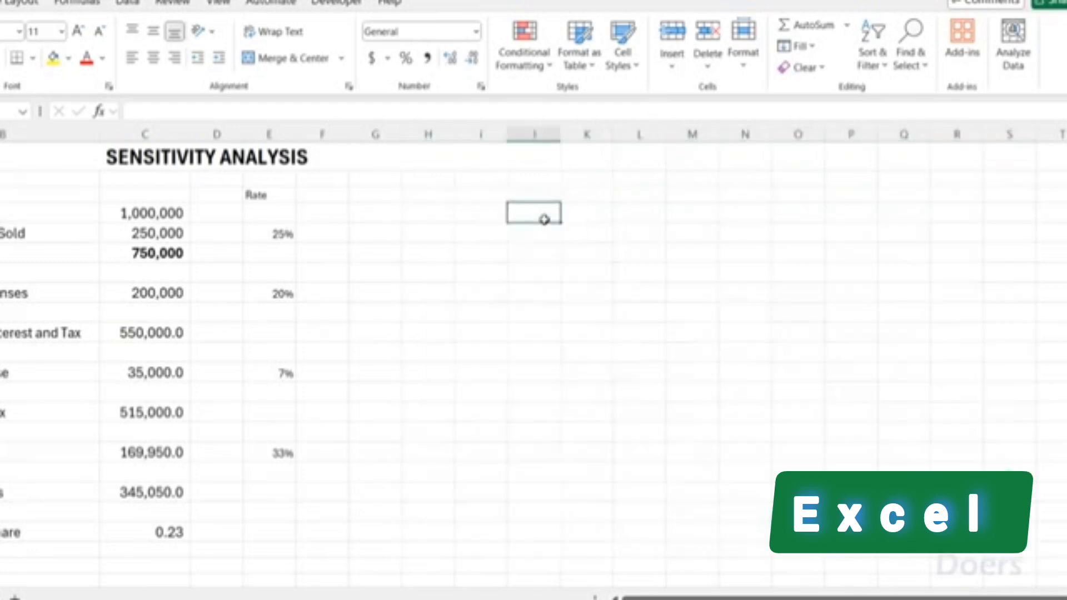
# Step: Enter 5% in J4 as the first interest rate of a new horizontal series
pyautogui.click(487, 214)
pyautogui.click(512, 215)
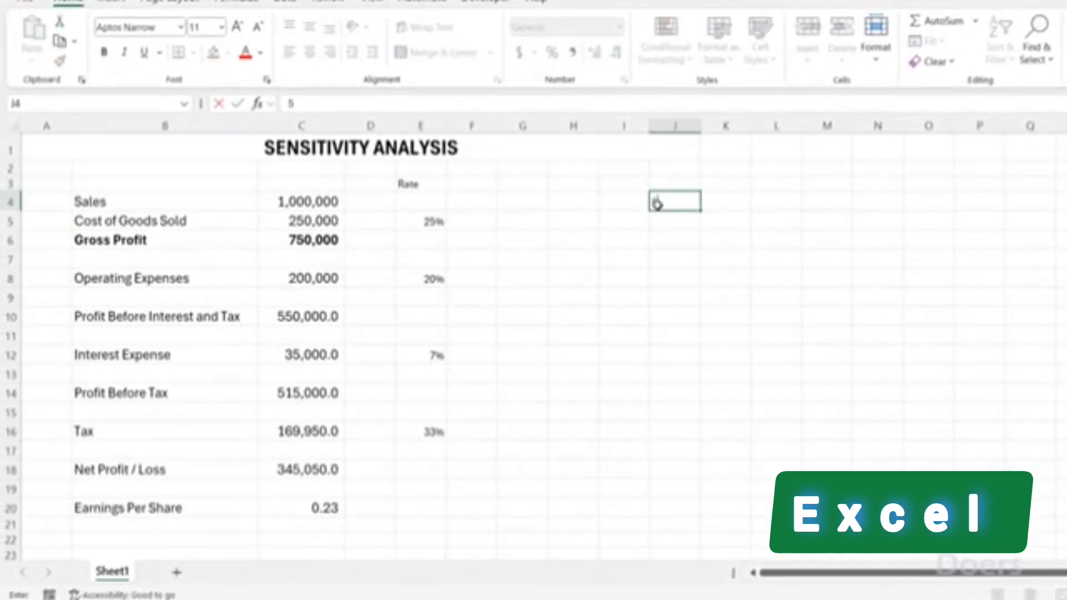
pyautogui.write('5%')
pyautogui.press('Return')
# Step: Enter the formula =J4+0.01 in K4 to raise the interest rate by one percentage point
pyautogui.press('Up')
pyautogui.press('Right')
pyautogui.write('=')
pyautogui.click(657, 205)
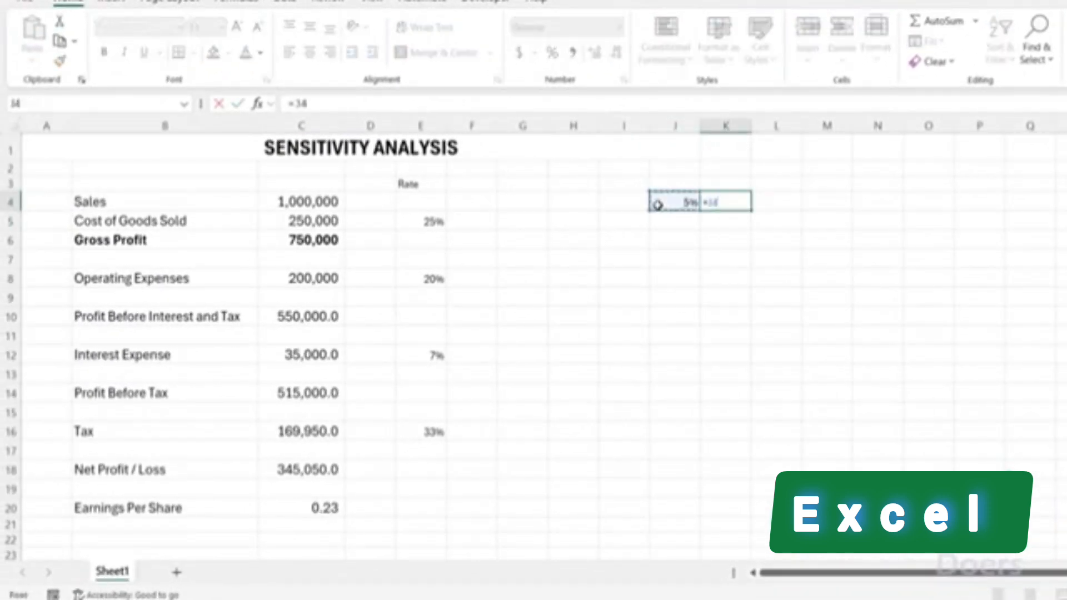
pyautogui.write('+.01')
pyautogui.hotkey('ctrl', 'Return')
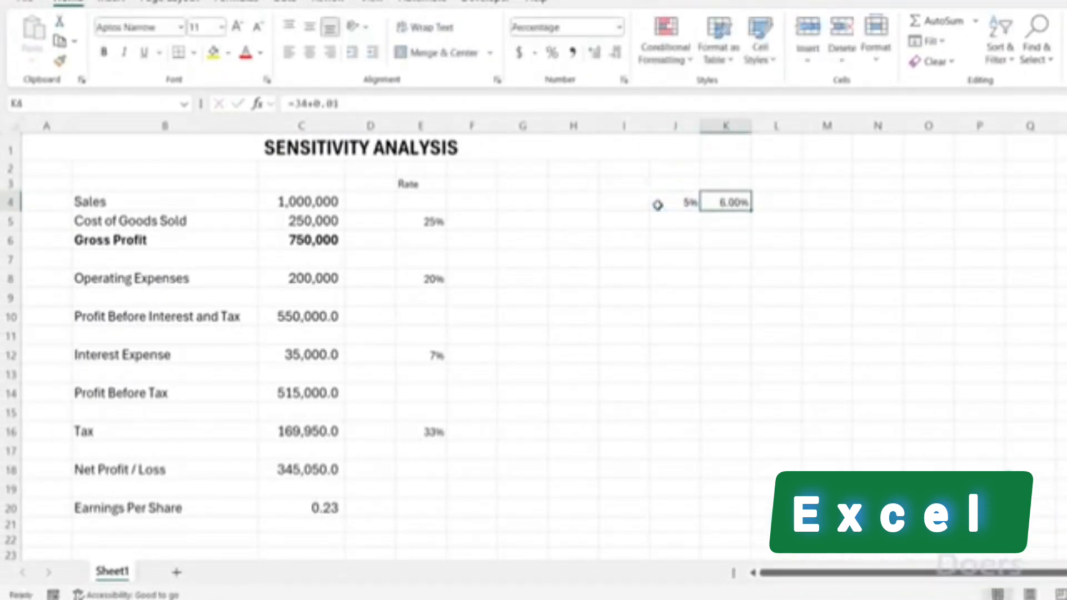
# Step: Copy the rate formula from K4 across to S4 to extend the interest rate series to 14%
pyautogui.hotkey('ctrl', 'c')
pyautogui.hotkey('shift', 'Right')
pyautogui.hotkey('shift', 'Right')
pyautogui.hotkey('shift', 'Right')
pyautogui.hotkey('shift', 'Right')
pyautogui.hotkey('shift', 'Right')
pyautogui.hotkey('shift', 'Right')
pyautogui.hotkey('shift', 'Right')
pyautogui.hotkey('shift', 'Right')
pyautogui.hotkey('ctrl', 'v')
# Step: Enter 20% in I5 as the first Cost of Goods Sold rate of a vertical series
pyautogui.press('Left')
pyautogui.press('Left')
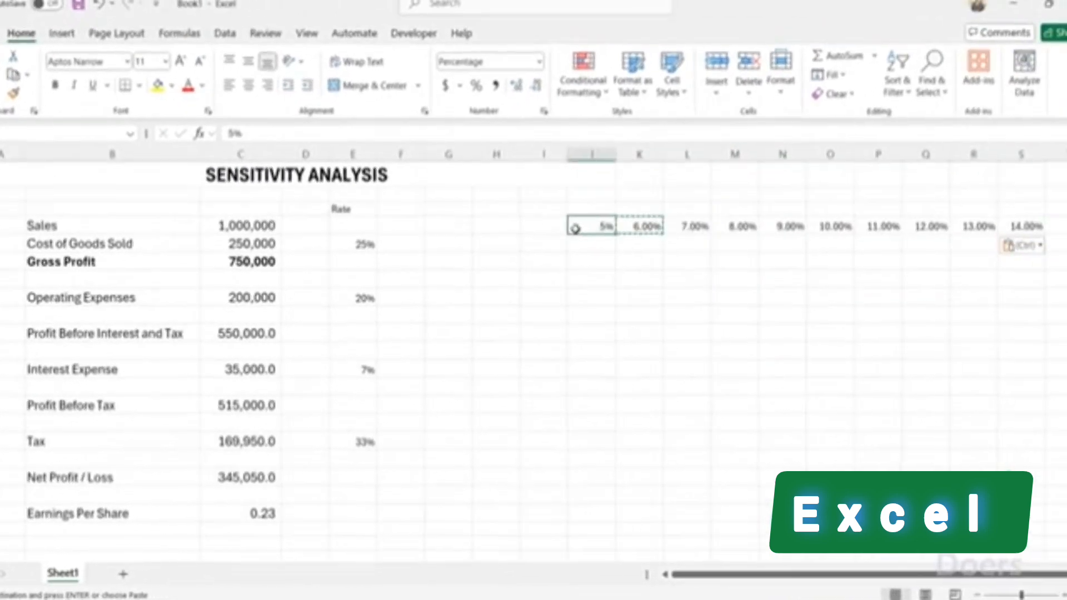
pyautogui.press('Down')
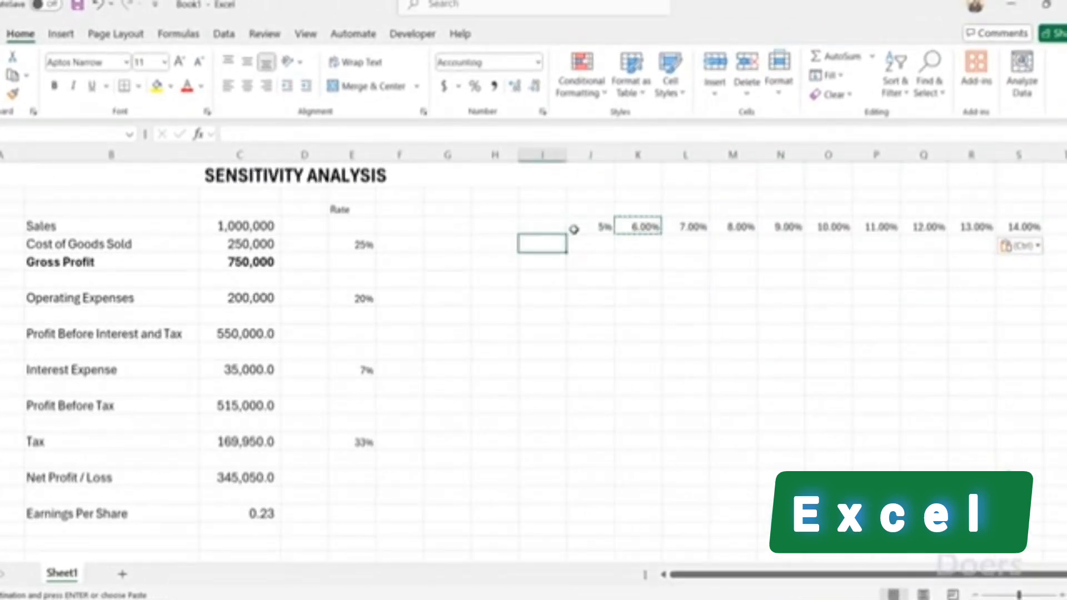
pyautogui.write('20')
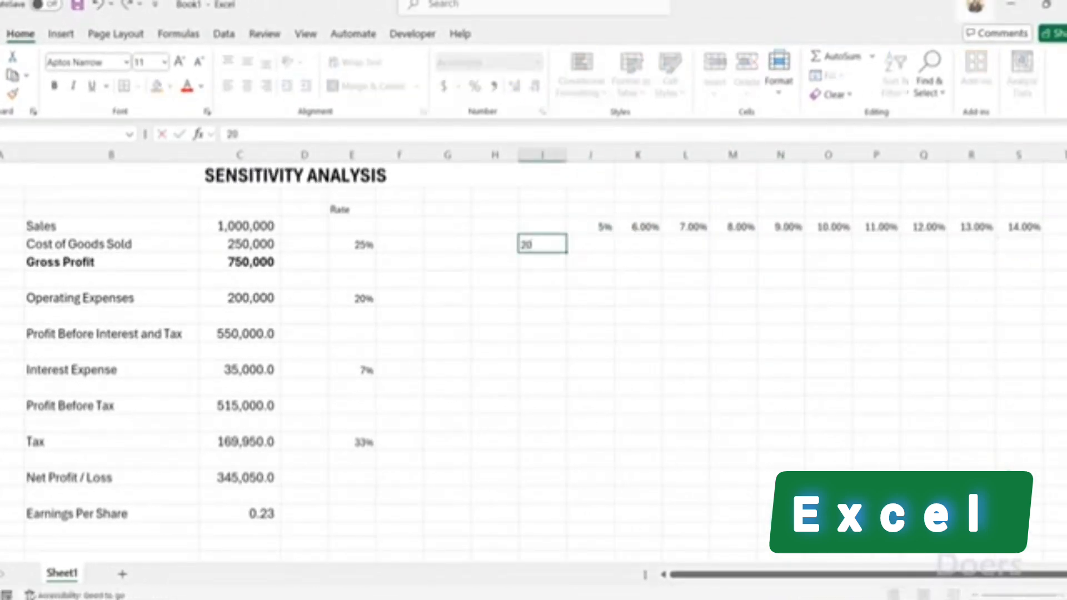
pyautogui.write('%')
pyautogui.press('Return')
# Step: Enter the formula =I5+0.01 in I6 and format the cell as a percentage
pyautogui.write('=')
pyautogui.press('Up')
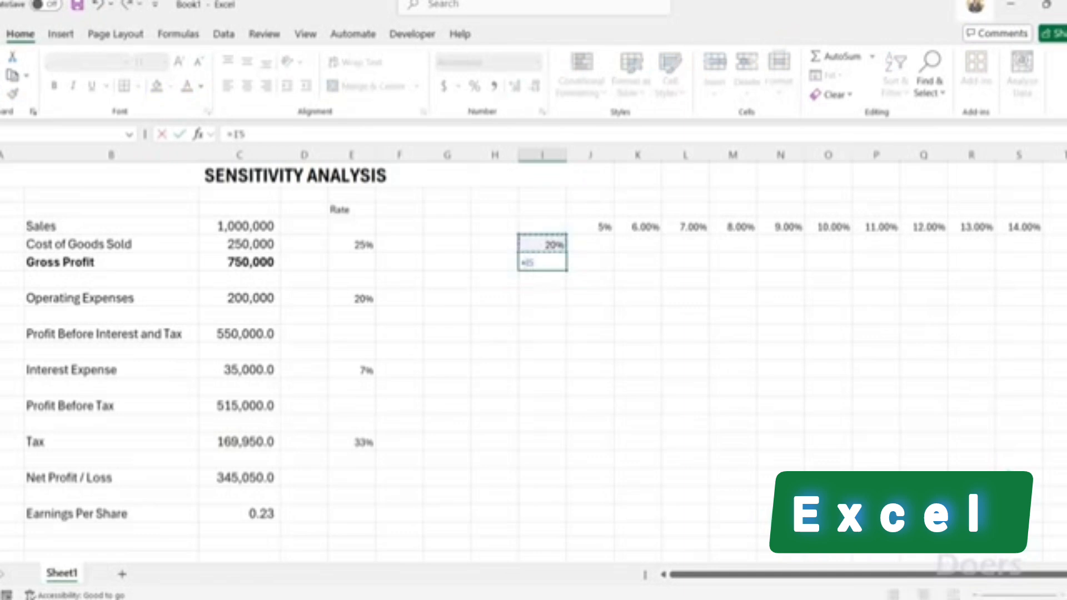
pyautogui.write('*.01')
pyautogui.press('Return')
pyautogui.press('Up')
pyautogui.press('F2')
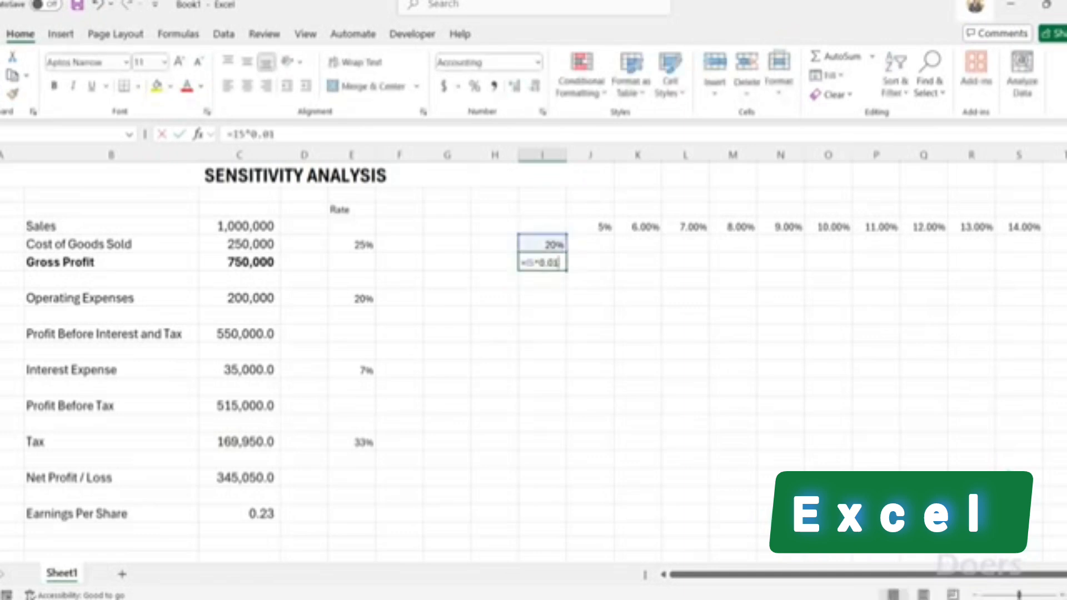
pyautogui.press('BackSpace')
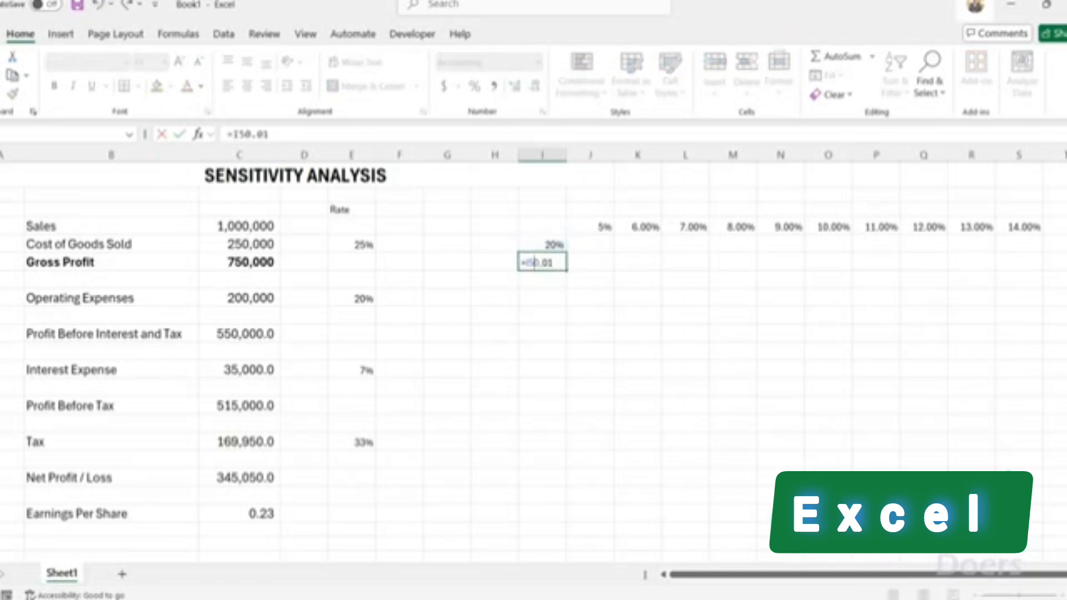
pyautogui.write('+')
pyautogui.press('Return')
pyautogui.press('Up')
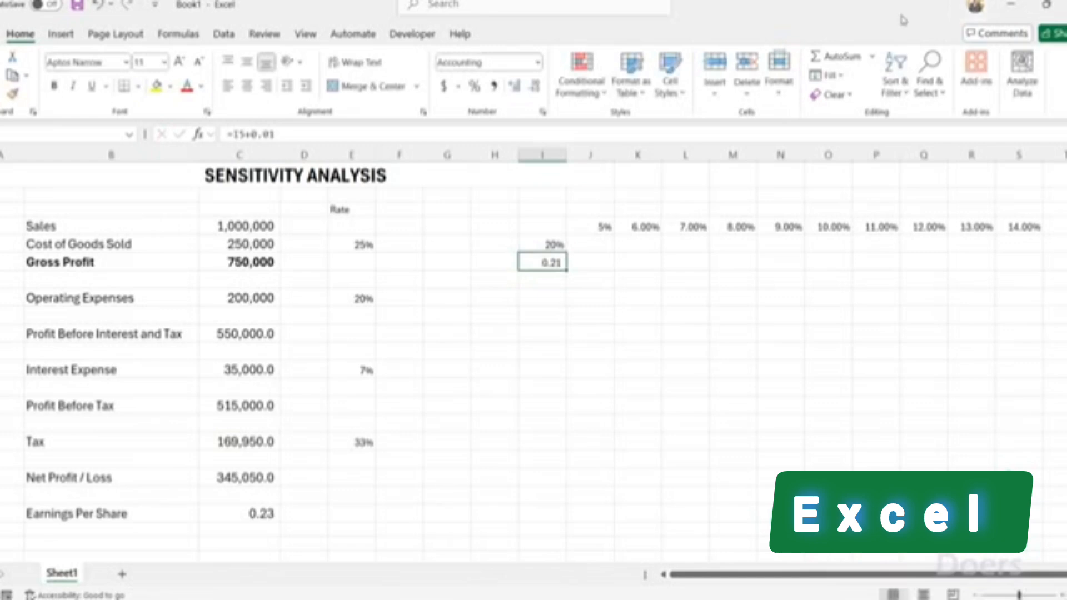
pyautogui.click(476, 87)
# Step: Copy the rate formula from I6 down to I20 to extend the Cost of Goods Sold series to 35%
pyautogui.hotkey('ctrl', 'c')
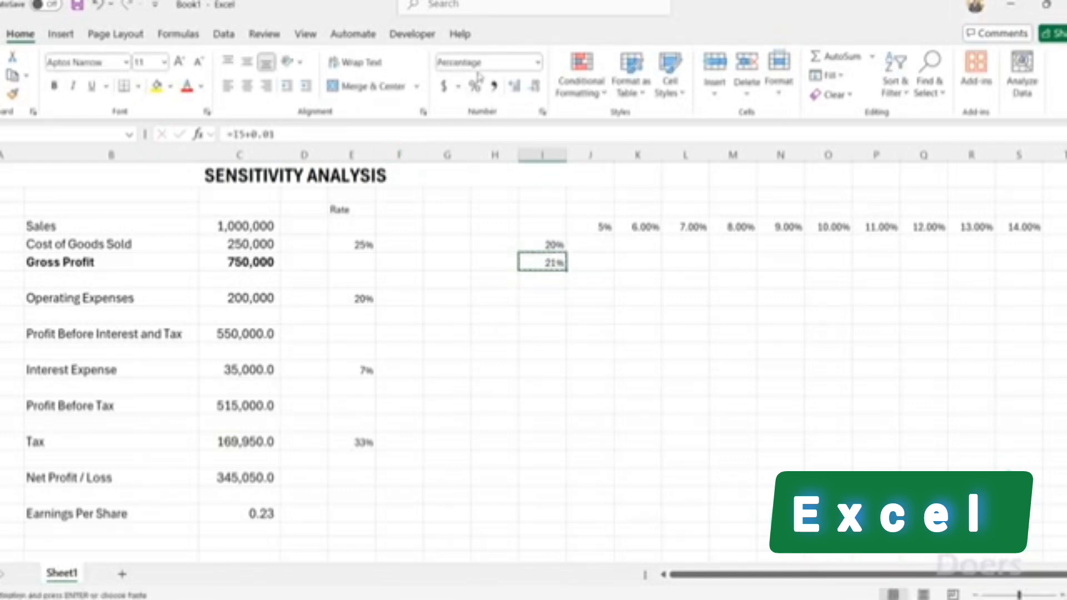
pyautogui.hotkey('shift', 'Down')
pyautogui.hotkey('shift', 'Down')
pyautogui.hotkey('shift', 'Down')
pyautogui.hotkey('shift', 'Down')
pyautogui.hotkey('shift', 'Down')
pyautogui.hotkey('shift', 'Down')
pyautogui.hotkey('shift', 'Down')
pyautogui.hotkey('shift', 'Down')
pyautogui.hotkey('shift', 'Down')
pyautogui.hotkey('shift', 'Down')
pyautogui.hotkey('shift', 'Down')
pyautogui.hotkey('shift', 'Down')
pyautogui.hotkey('shift', 'Down')
pyautogui.hotkey('shift', 'Down')
pyautogui.hotkey('ctrl', 'v')
# Step: Link the corner cell I4 to the Earnings Per Share result in C20
pyautogui.press('Down')
pyautogui.press('Down')
pyautogui.press('Down')
pyautogui.press('Down')
pyautogui.press('Right')
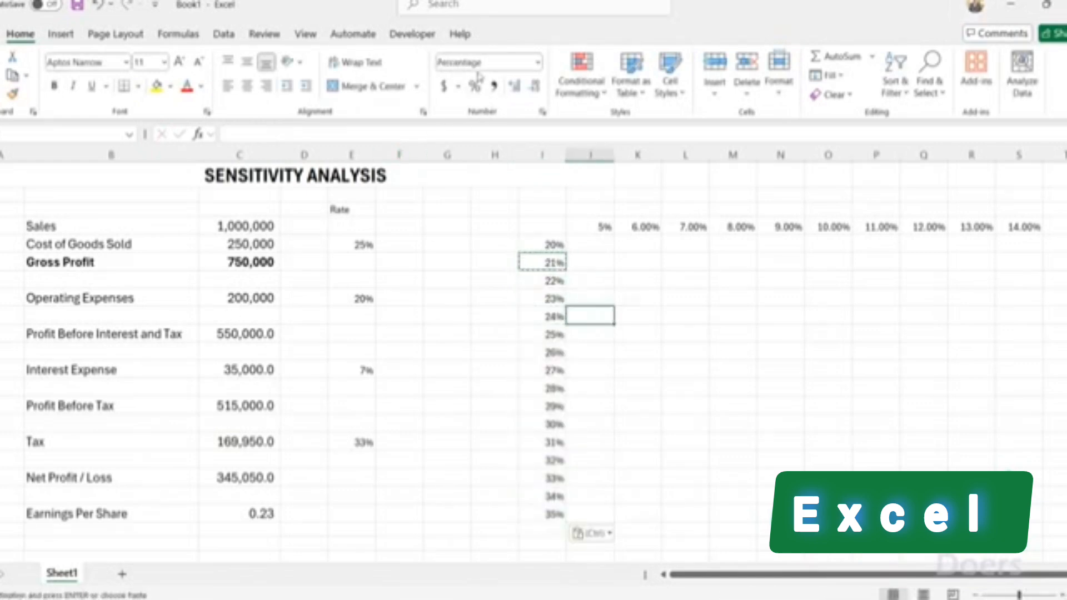
pyautogui.press('Up')
pyautogui.press('Up')
pyautogui.press('Up')
pyautogui.press('Up')
pyautogui.press('Up')
pyautogui.press('Up')
pyautogui.press('Escape')
pyautogui.press('Left')
pyautogui.write('=')
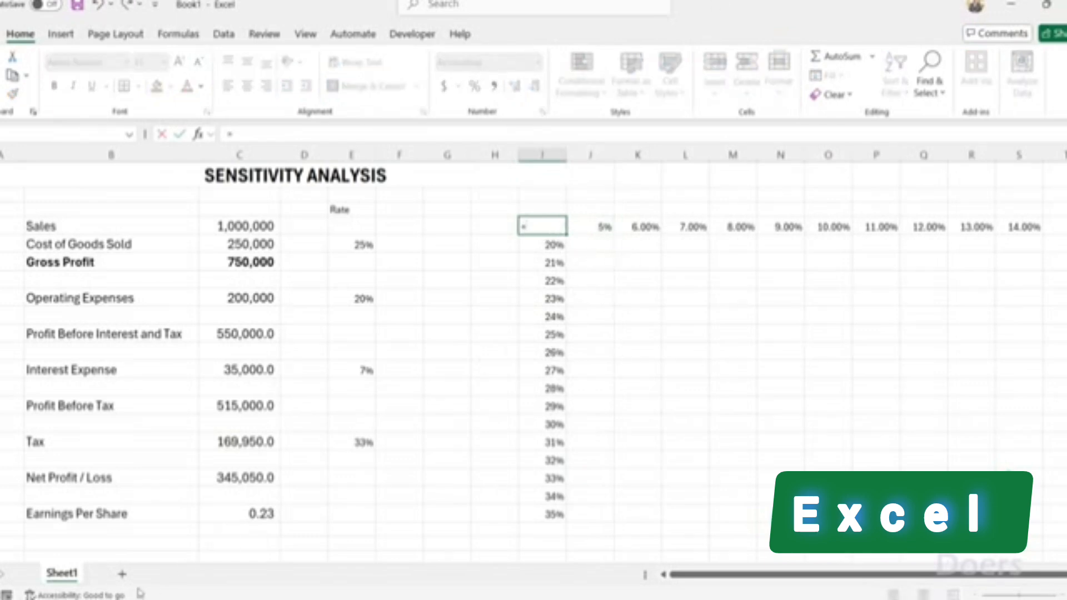
pyautogui.click(228, 515)
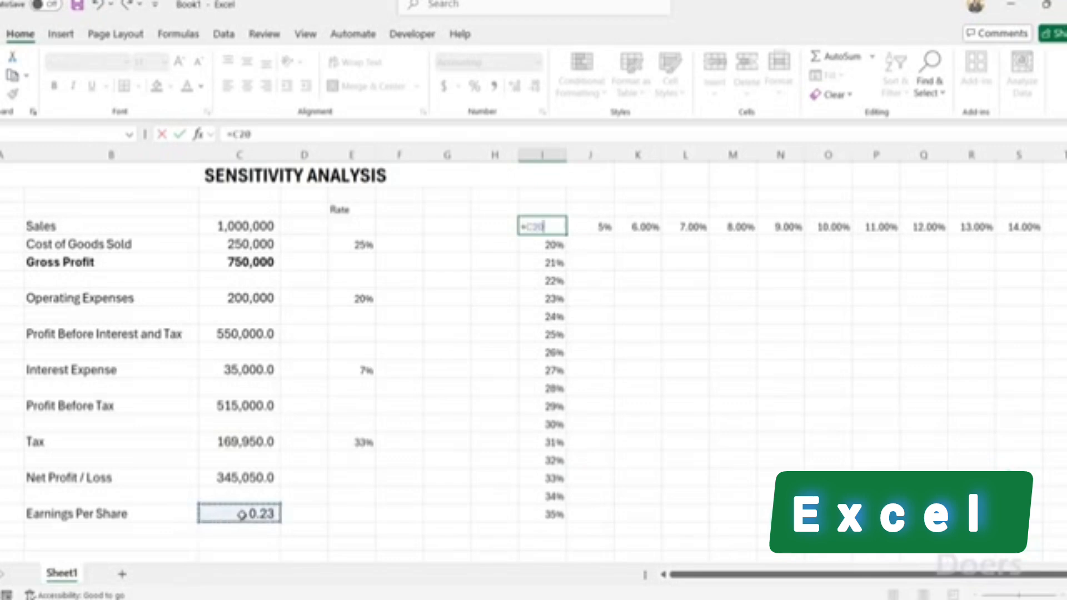
pyautogui.press('Return')
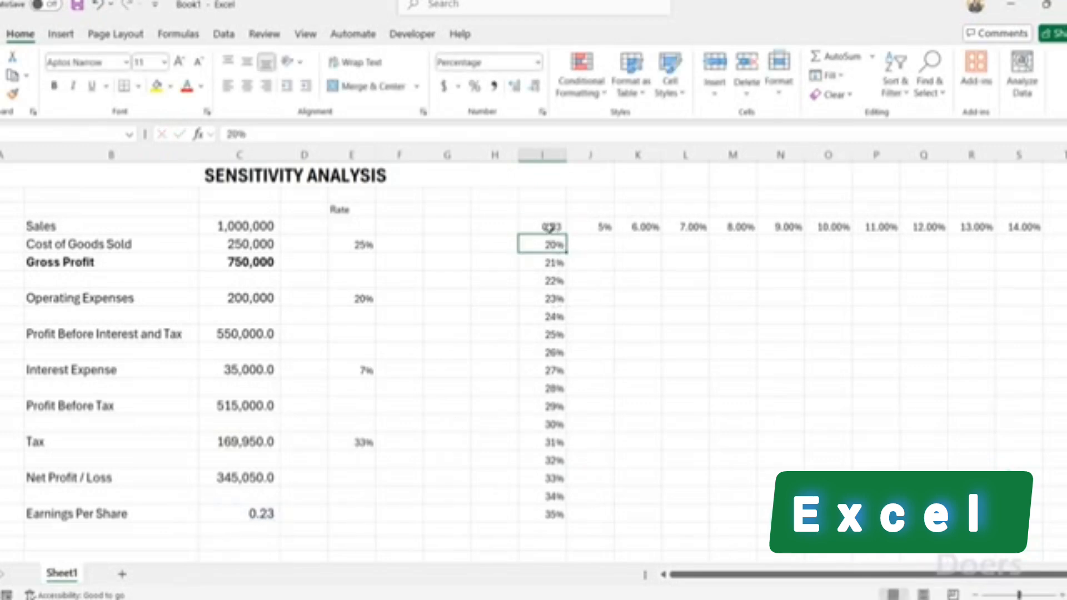
# Step: Create a two-variable data table over I4:S20 with E12 as the row input cell and E5 as the column input cell
pyautogui.moveTo(550, 228)
pyautogui.mouseDown()
pyautogui.moveTo(978, 389)
pyautogui.moveTo(1022, 514)
pyautogui.moveTo(1043, 523)
pyautogui.mouseUp()
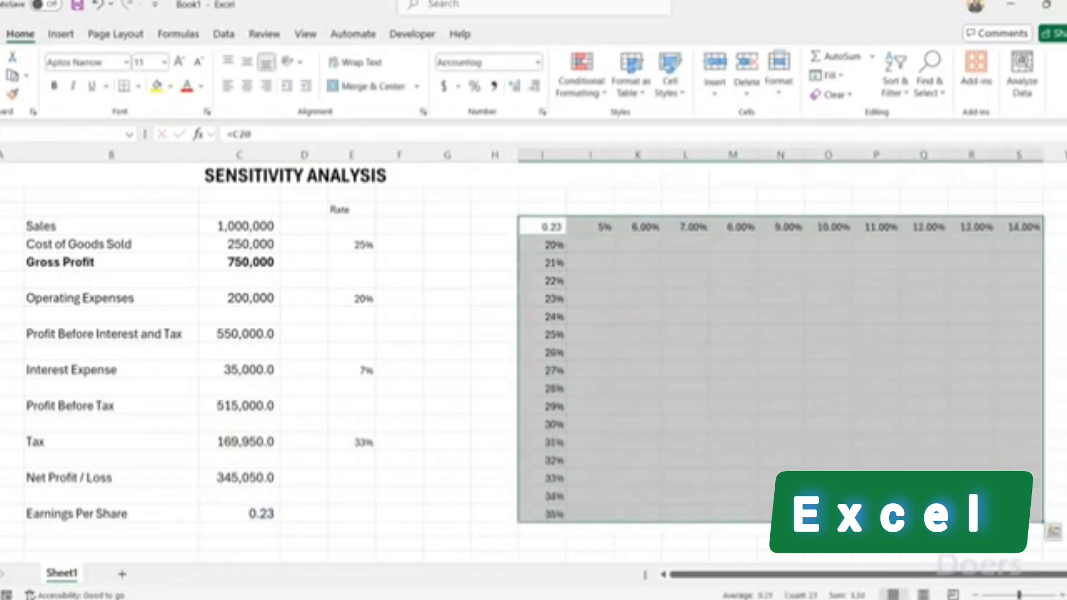
pyautogui.click(223, 34)
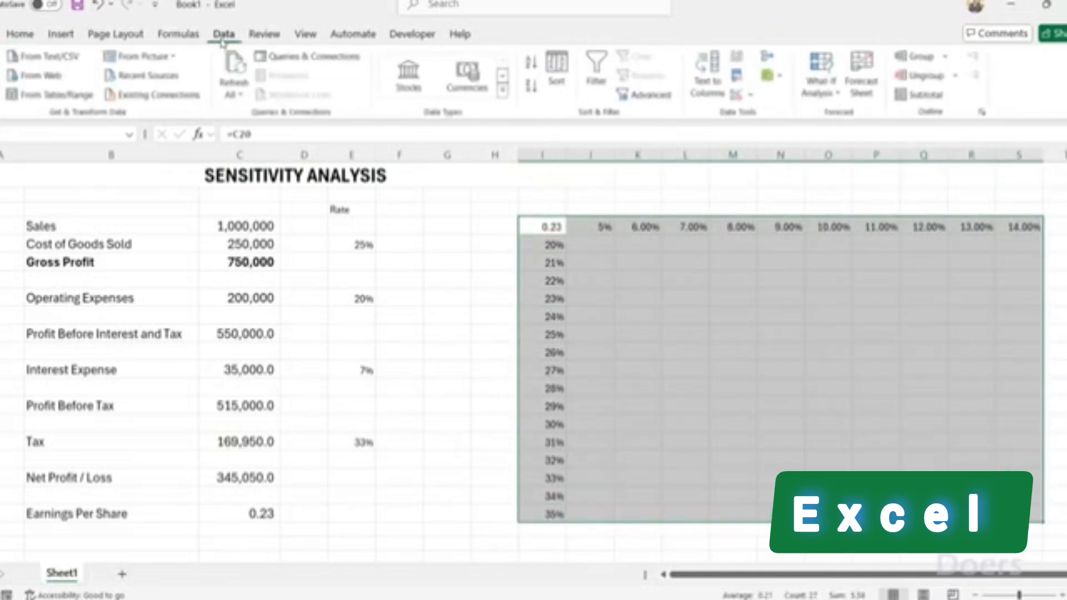
pyautogui.click(815, 91)
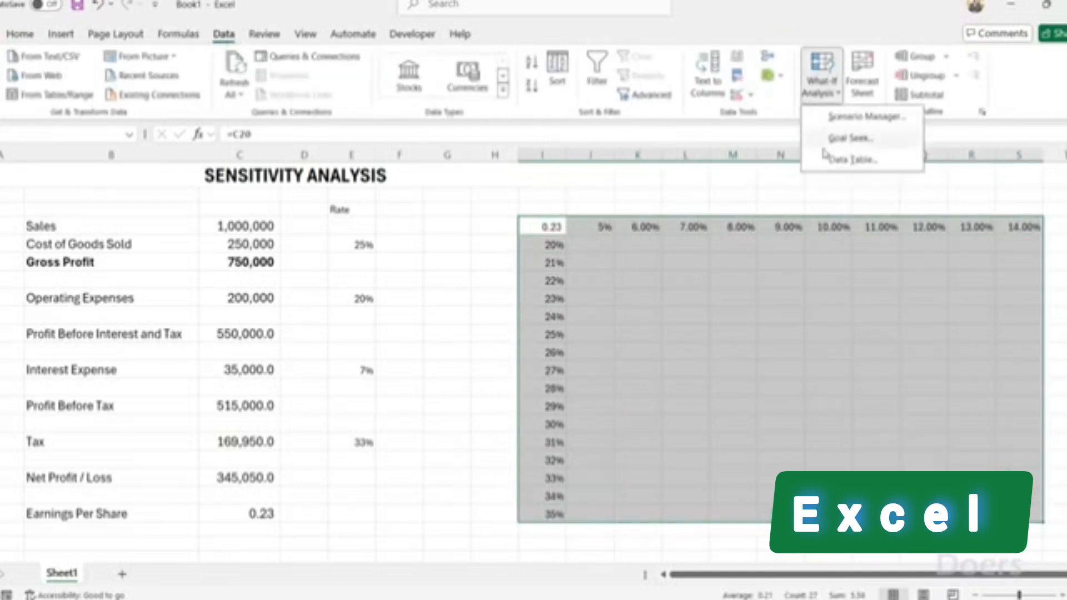
pyautogui.click(832, 167)
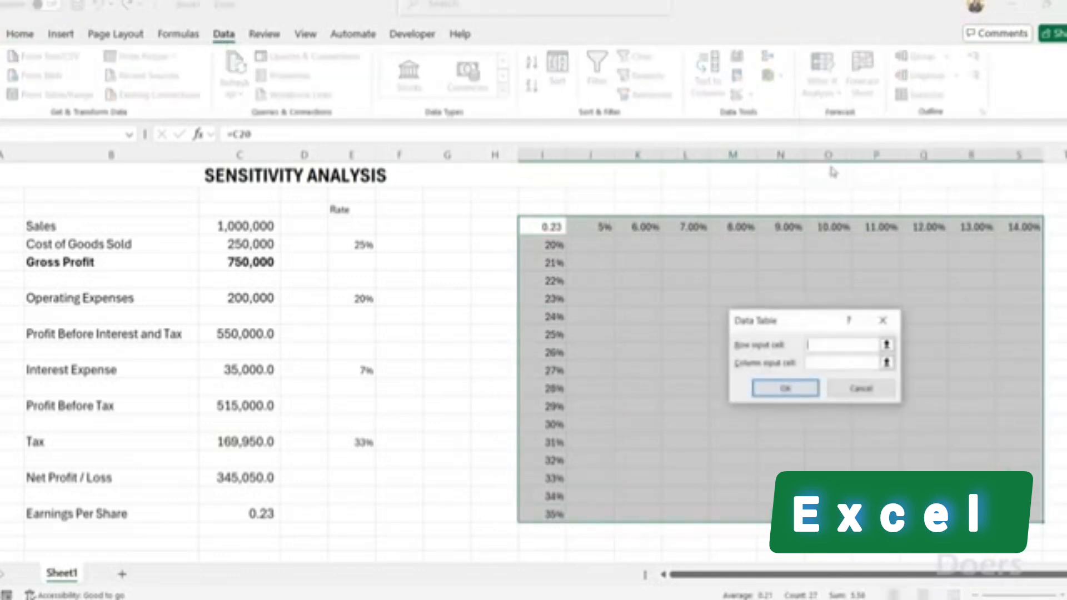
pyautogui.moveTo(777, 330); pyautogui.dragTo(628, 283)
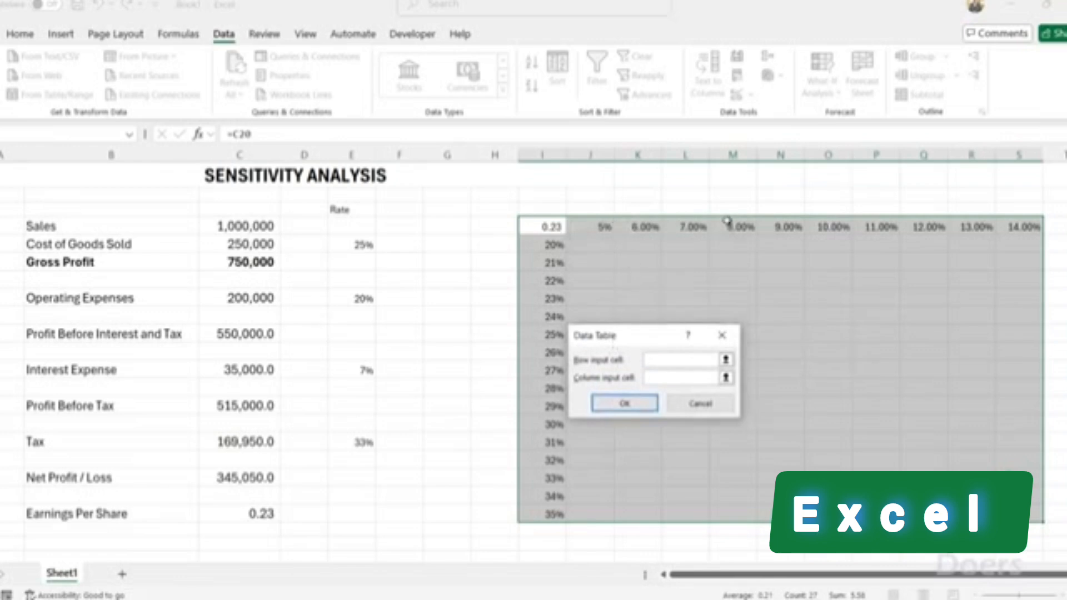
pyautogui.click(364, 369)
pyautogui.click(679, 377)
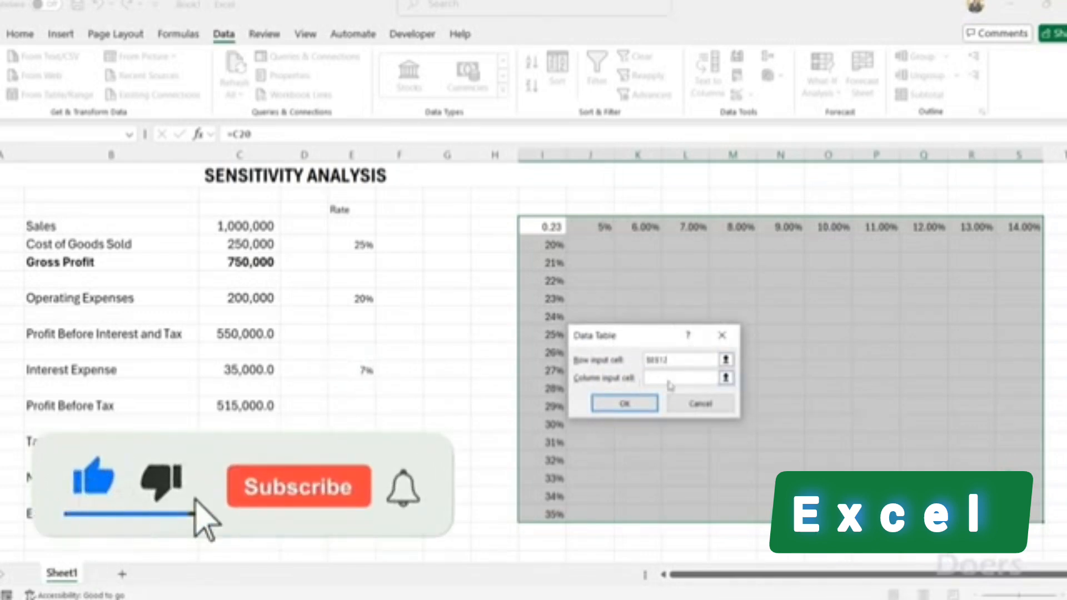
pyautogui.moveTo(626, 338); pyautogui.dragTo(722, 329)
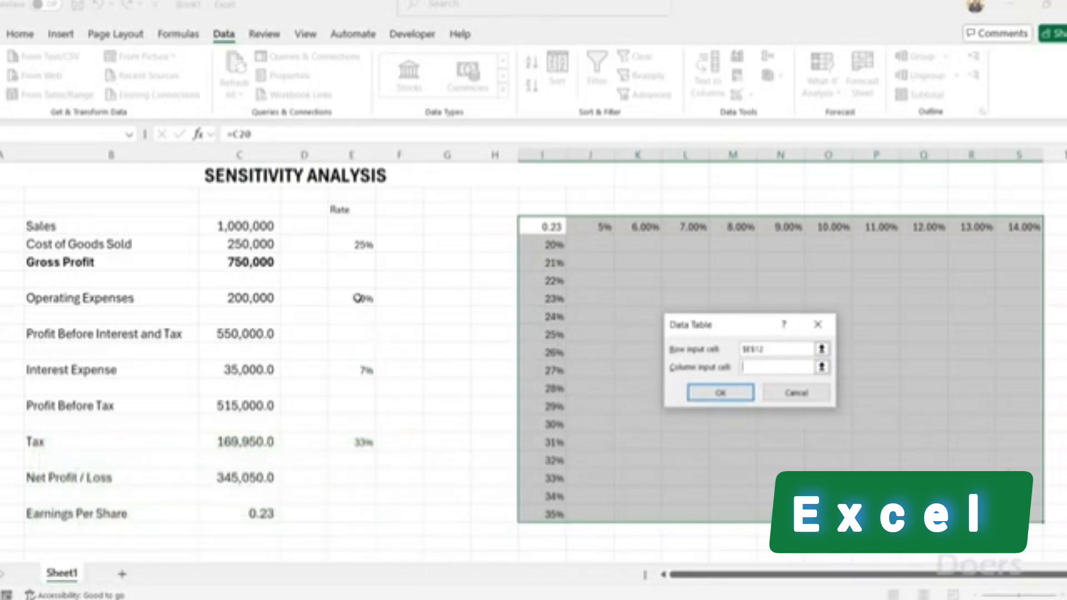
pyautogui.click(356, 246)
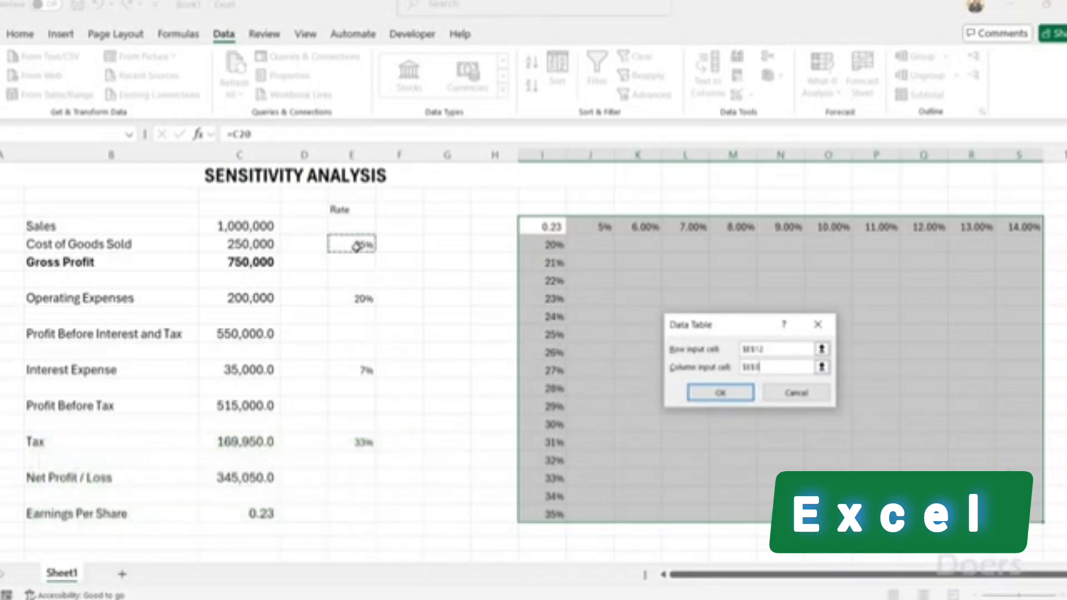
pyautogui.click(720, 393)
pyautogui.click(731, 389)
# Step: Apply the comma number style to the data table results in J5:S20
pyautogui.moveTo(591, 248); pyautogui.dragTo(1023, 514)
pyautogui.click(20, 34)
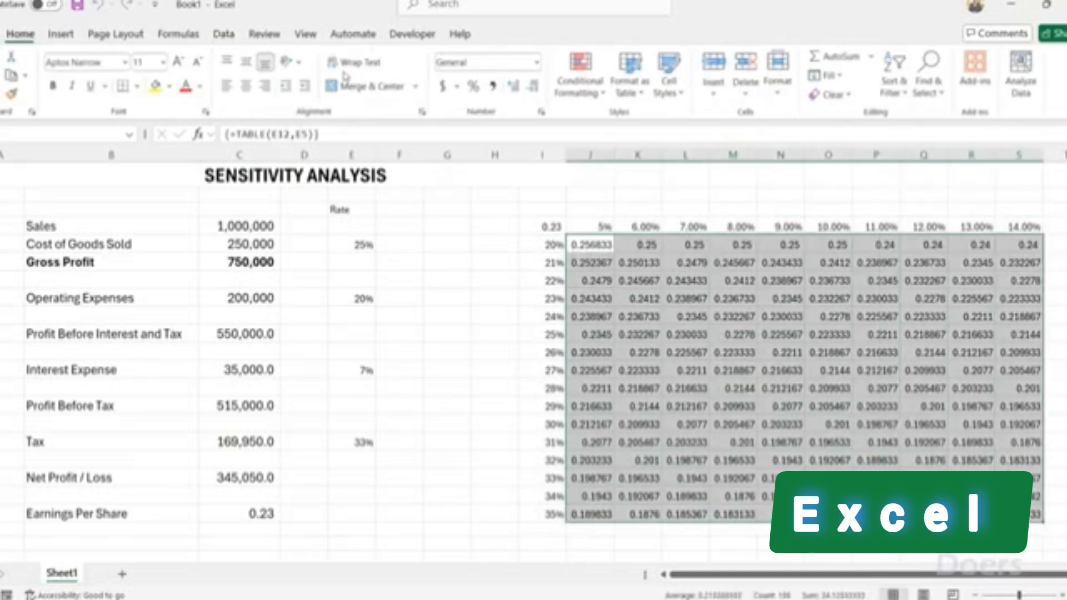
pyautogui.click(494, 86)
pyautogui.press('Down')
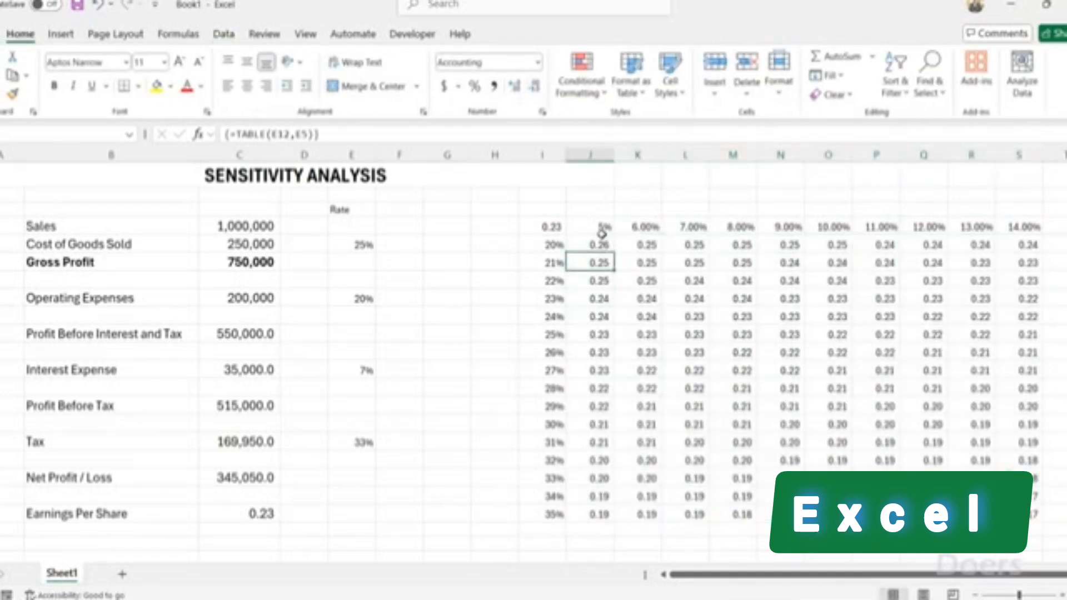
pyautogui.moveTo(592, 230); pyautogui.dragTo(1019, 228)
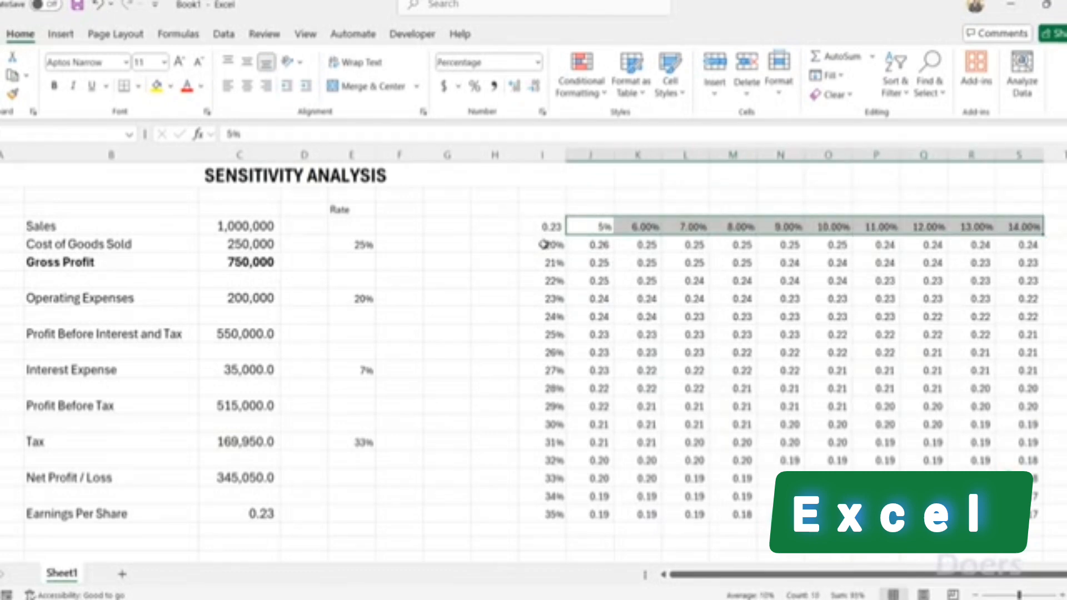
pyautogui.moveTo(544, 245); pyautogui.dragTo(566, 406)
pyautogui.click(539, 355)
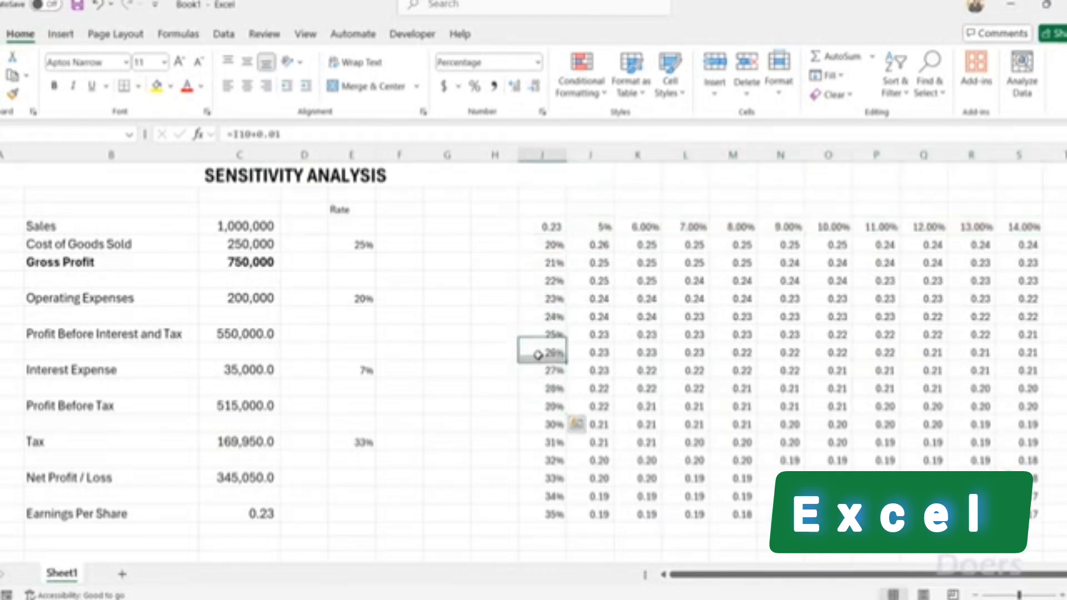
pyautogui.click(742, 227)
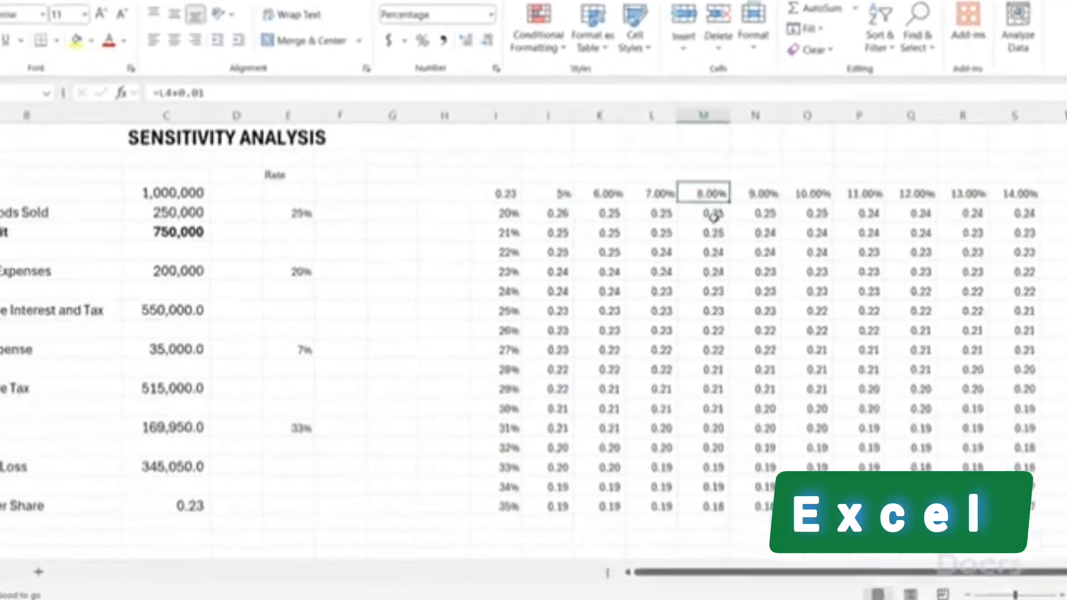
pyautogui.click(742, 353)
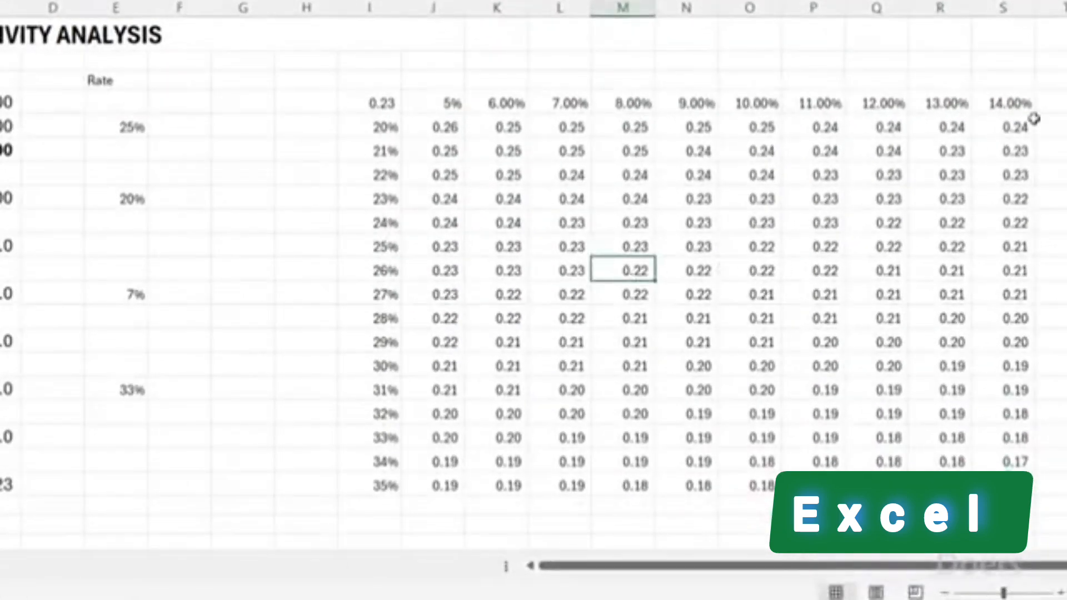
# Step: Fill the interest rate header cells J4:S4 with yellow
pyautogui.moveTo(1017, 104); pyautogui.dragTo(447, 101)
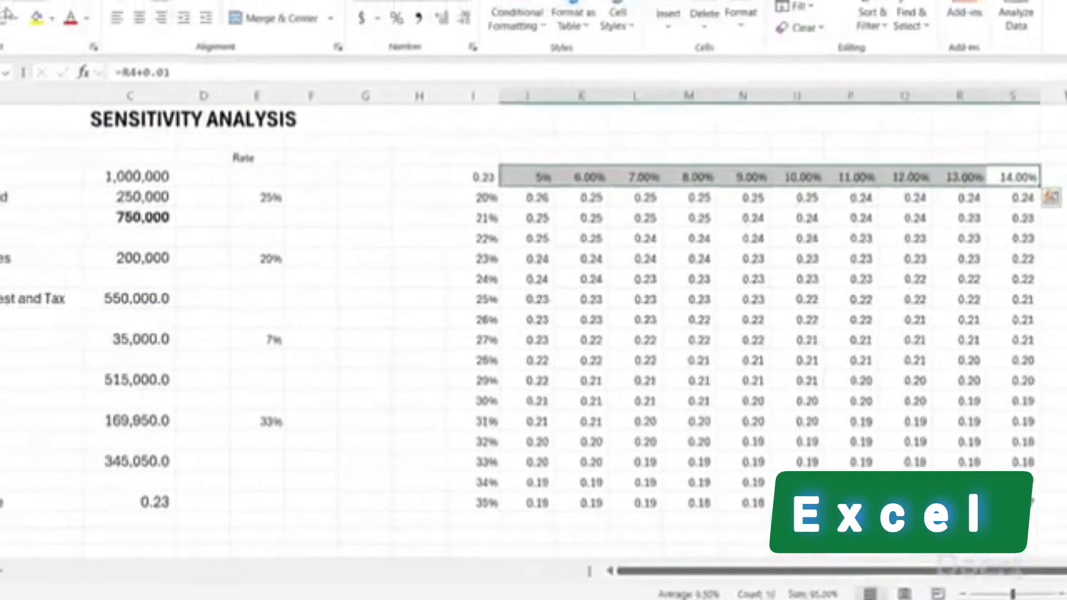
pyautogui.click(36, 17)
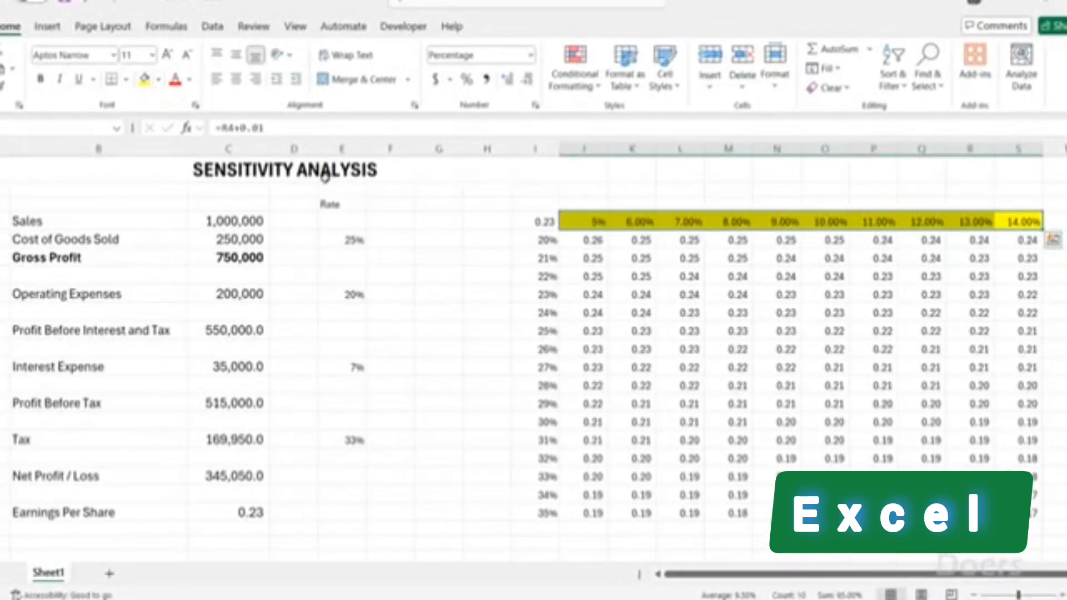
pyautogui.click(420, 238)
# Step: Fill the Cost of Goods Sold rates in I5:I20 with light green and the interest rates in J4:S4 with a darker green
pyautogui.moveTo(537, 240); pyautogui.dragTo(538, 511)
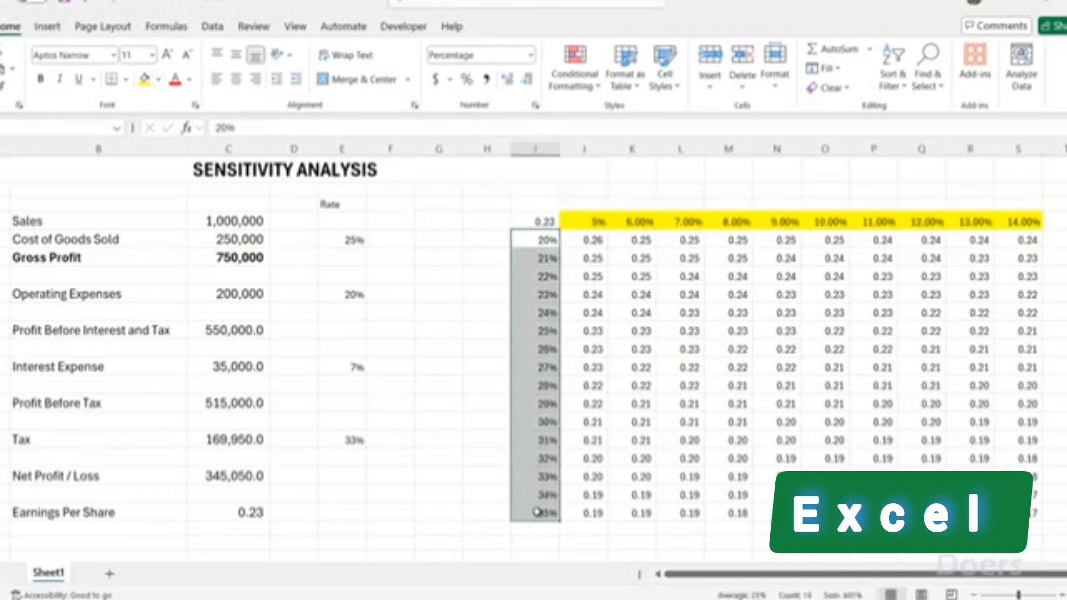
pyautogui.click(158, 78)
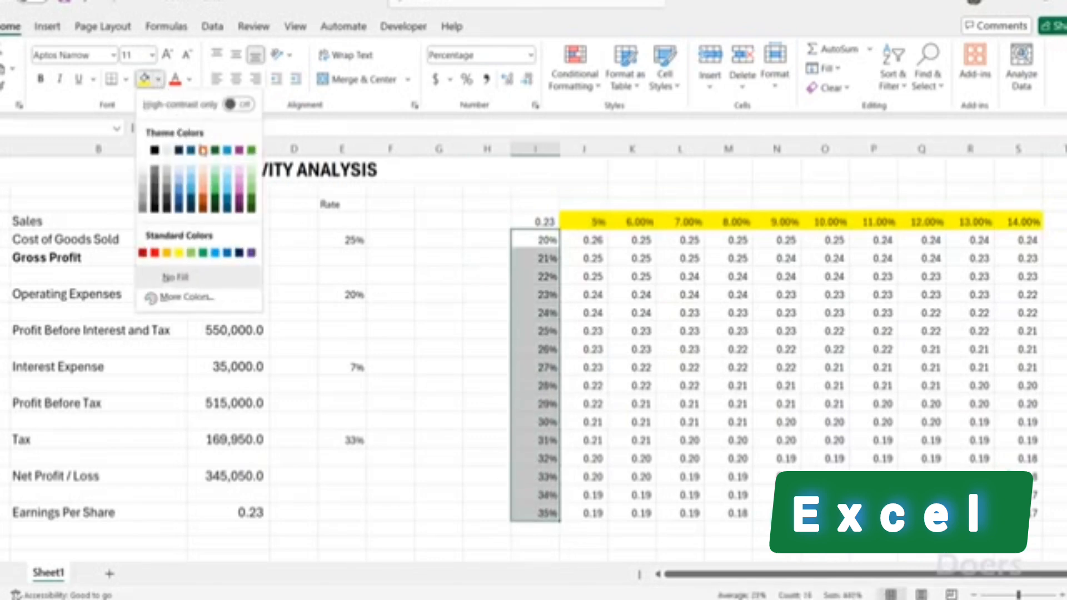
pyautogui.click(219, 172)
pyautogui.moveTo(592, 222); pyautogui.dragTo(998, 222)
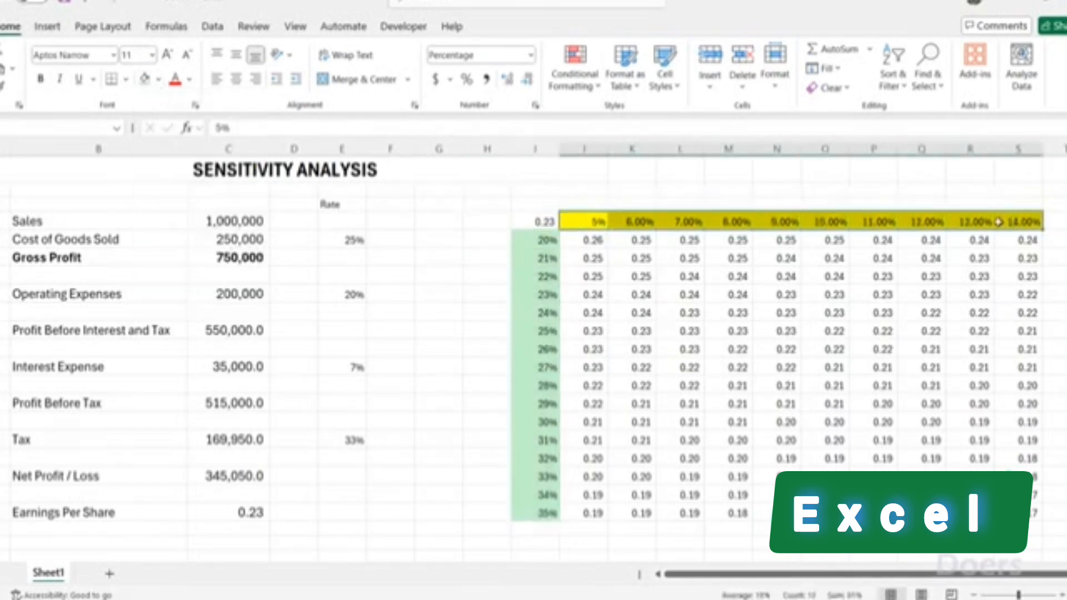
pyautogui.click(158, 78)
pyautogui.click(217, 179)
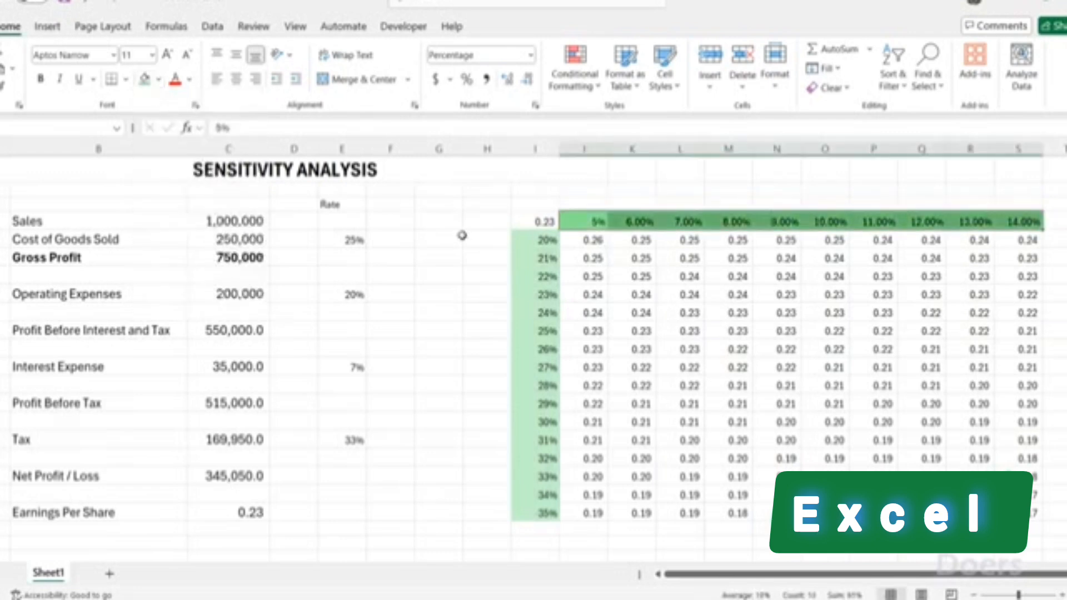
pyautogui.click(486, 239)
# Step: Try clearing the linked Earnings Per Share formula from corner cell I4 and undo the deletion
pyautogui.click(532, 222)
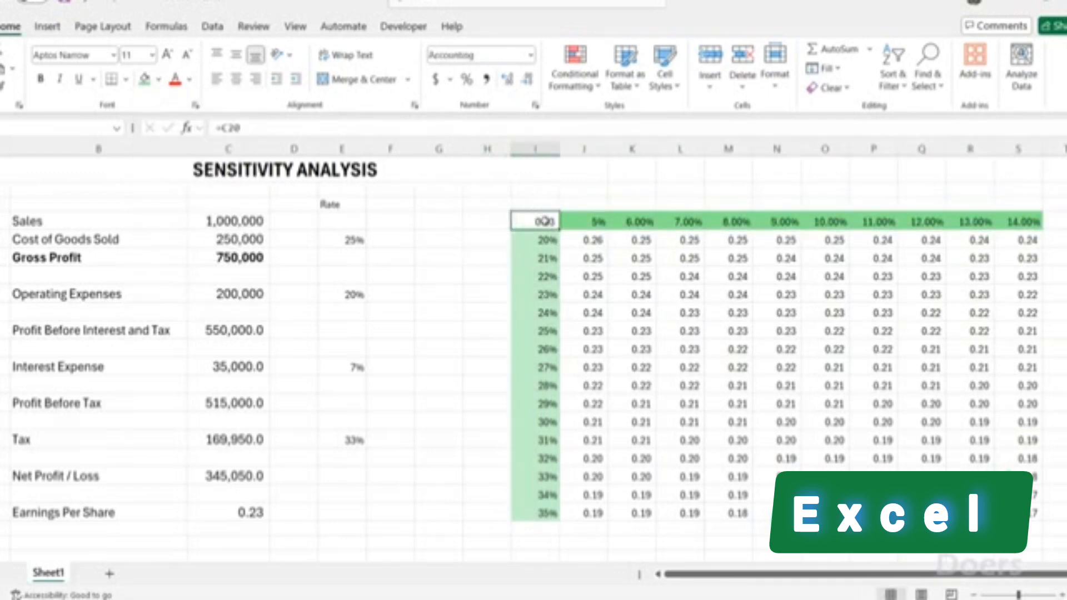
pyautogui.press('Delete')
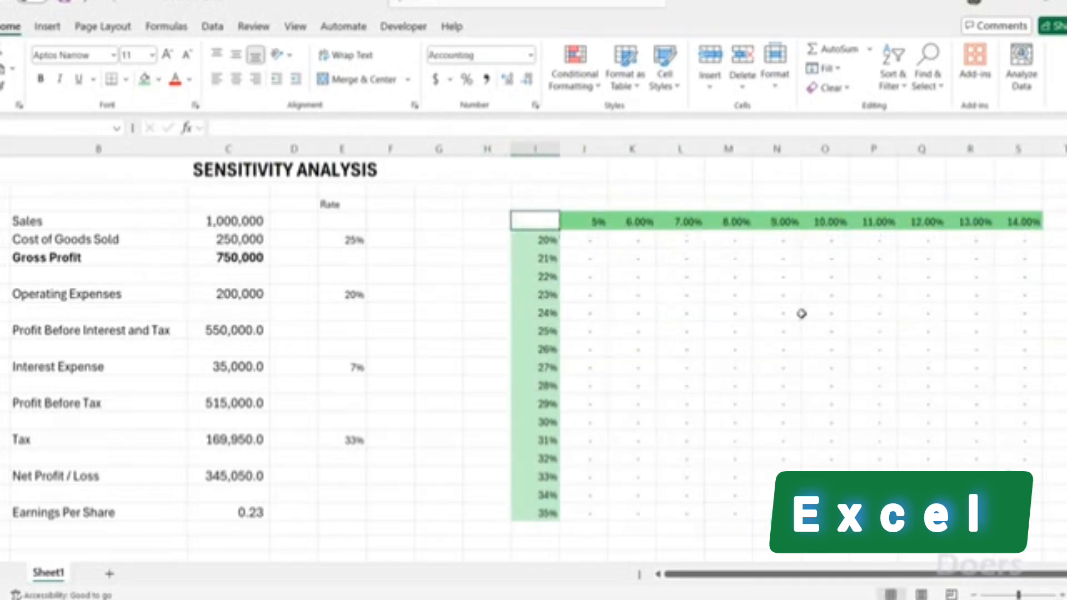
pyautogui.hotkey('ctrl', 'z')
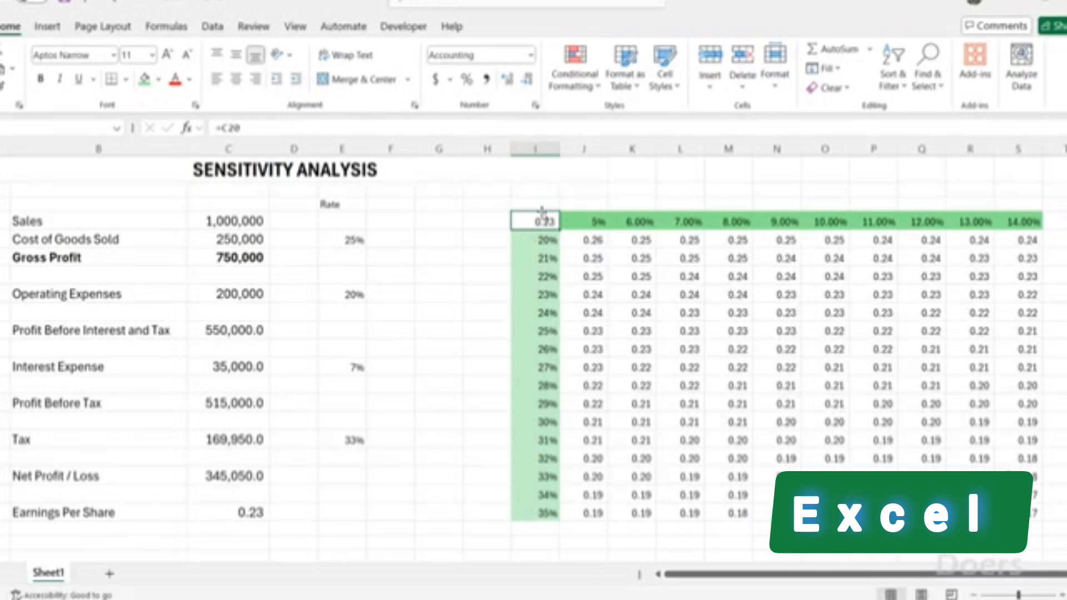
# Step: Hide the linked value in corner cell I4 by setting its font colour to white
pyautogui.click(159, 81)
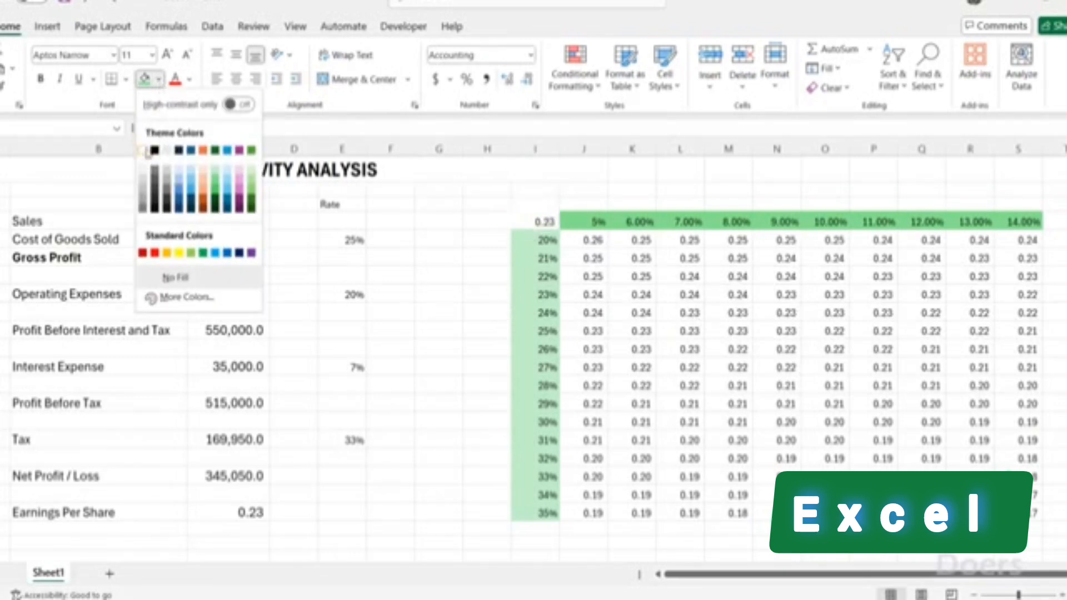
pyautogui.click(189, 80)
pyautogui.click(173, 173)
pyautogui.click(443, 218)
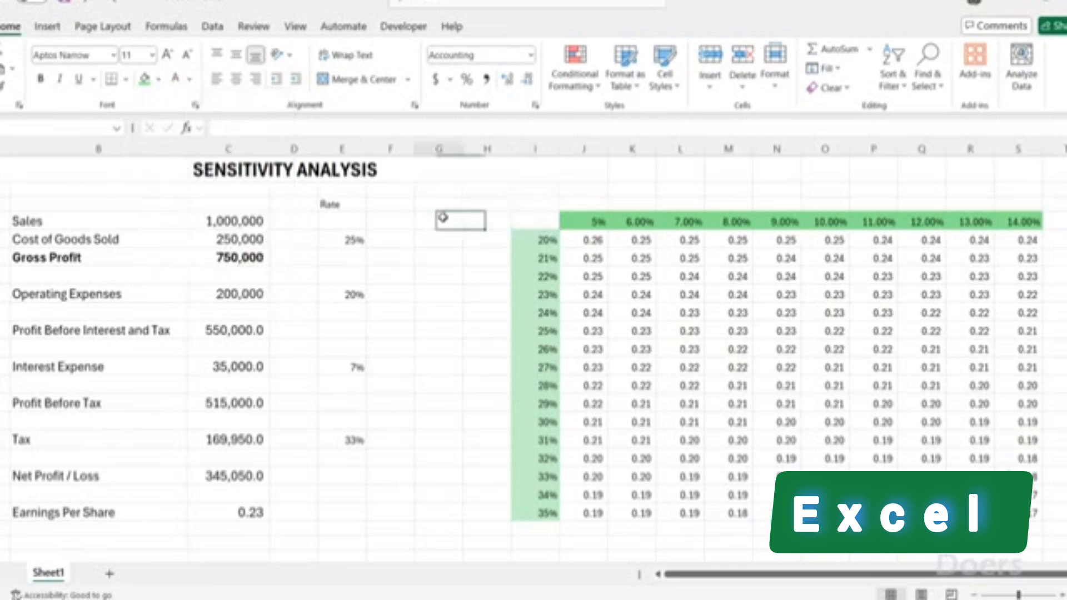
pyautogui.click(471, 290)
# Step: Merge and centre J3:S3 above the interest rates and enter the heading FINANCE COST
pyautogui.moveTo(593, 205); pyautogui.dragTo(1018, 204)
pyautogui.click(365, 80)
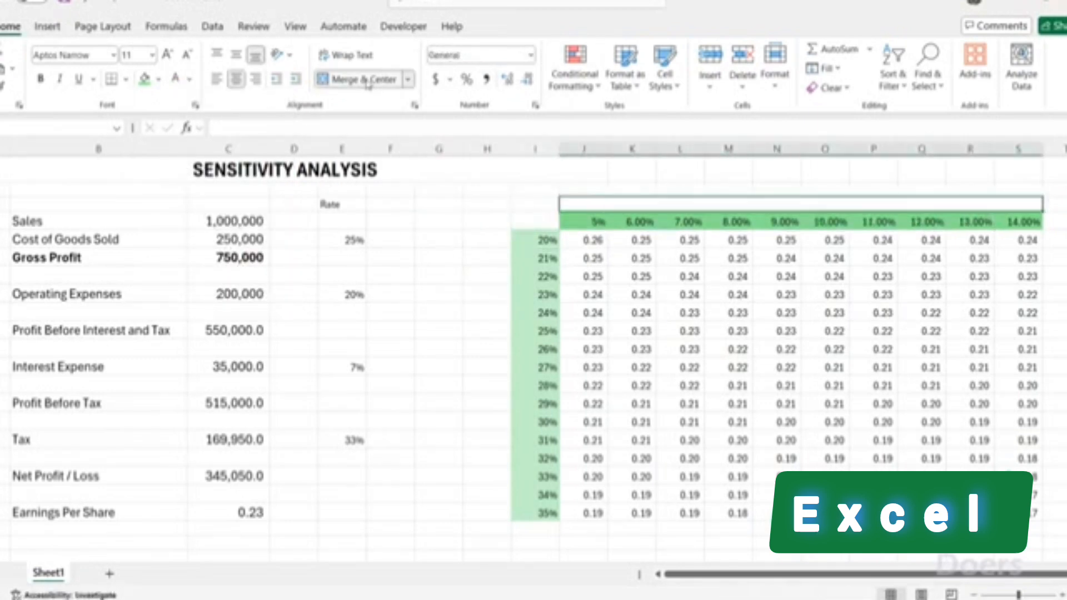
pyautogui.write('FINANCE COST')
pyautogui.press('Return')
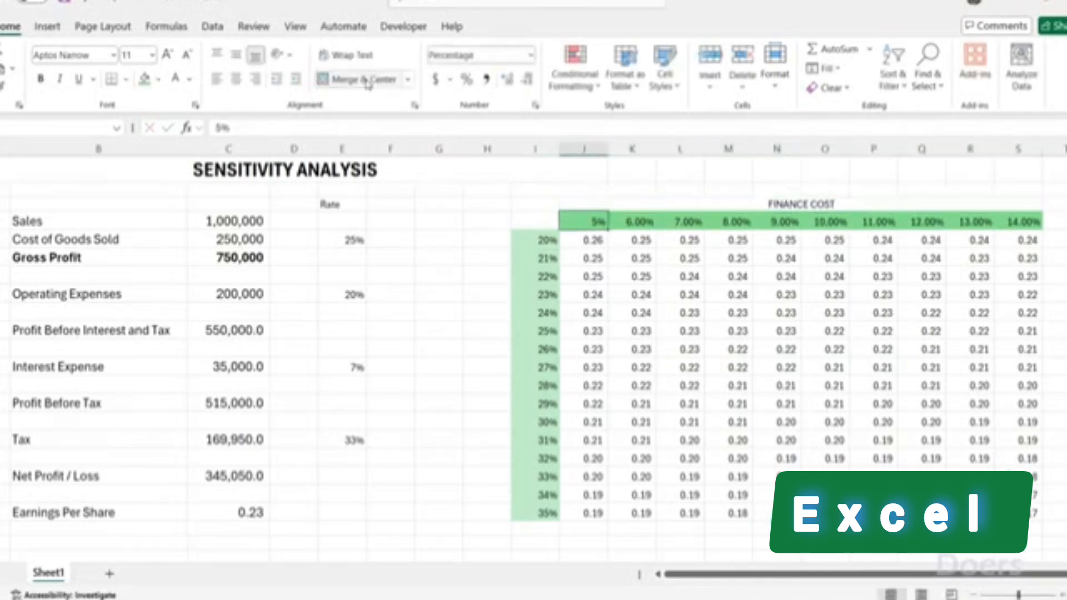
# Step: Make the FINANCE COST heading bold and increase its font size to 12
pyautogui.press('Up')
pyautogui.click(40, 79)
pyautogui.click(167, 54)
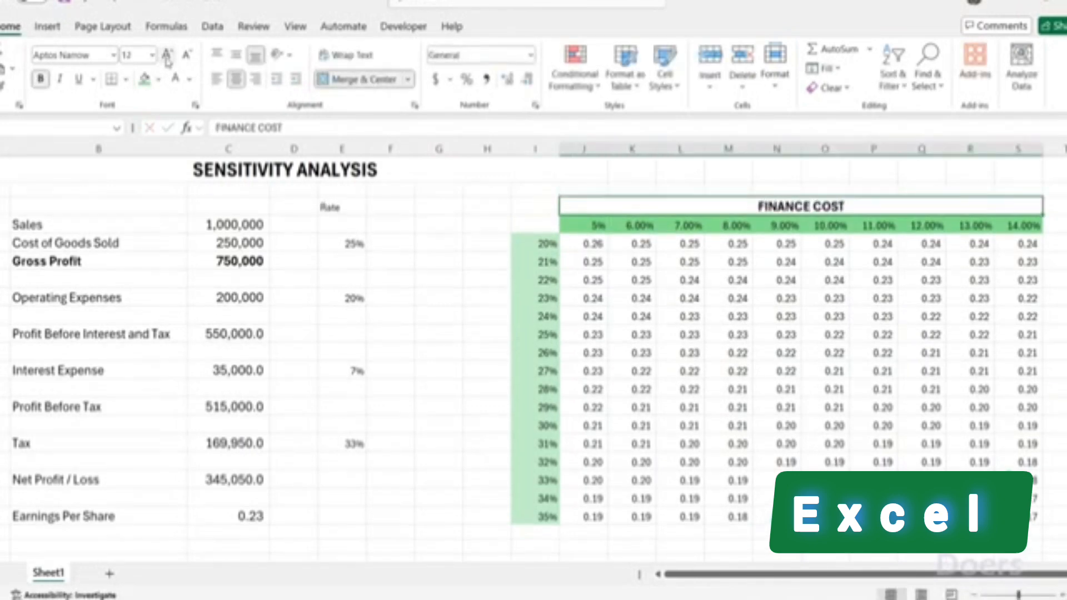
pyautogui.press('Down')
# Step: Merge and centre H5:H20 beside the Cost of Goods Sold rates and enter the label Cost of Good Sold
pyautogui.moveTo(475, 244); pyautogui.dragTo(465, 512)
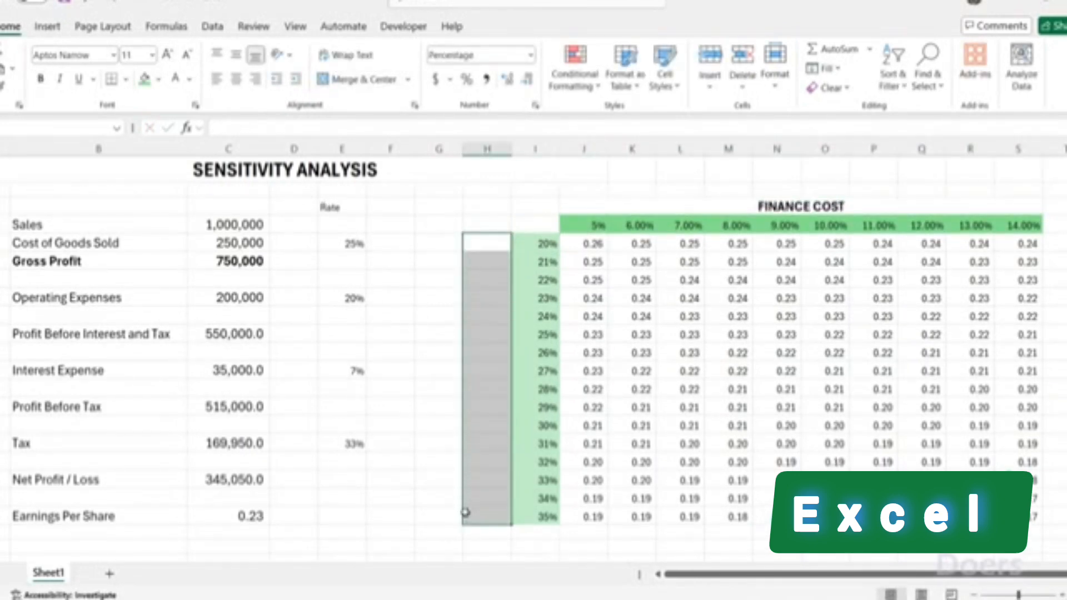
pyautogui.click(371, 86)
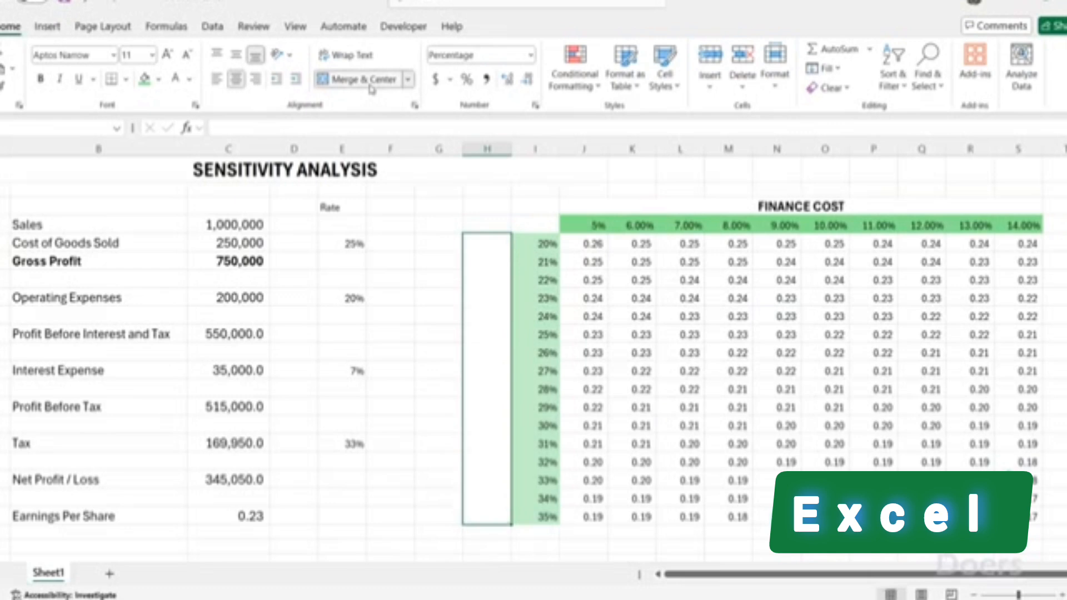
pyautogui.write('G')
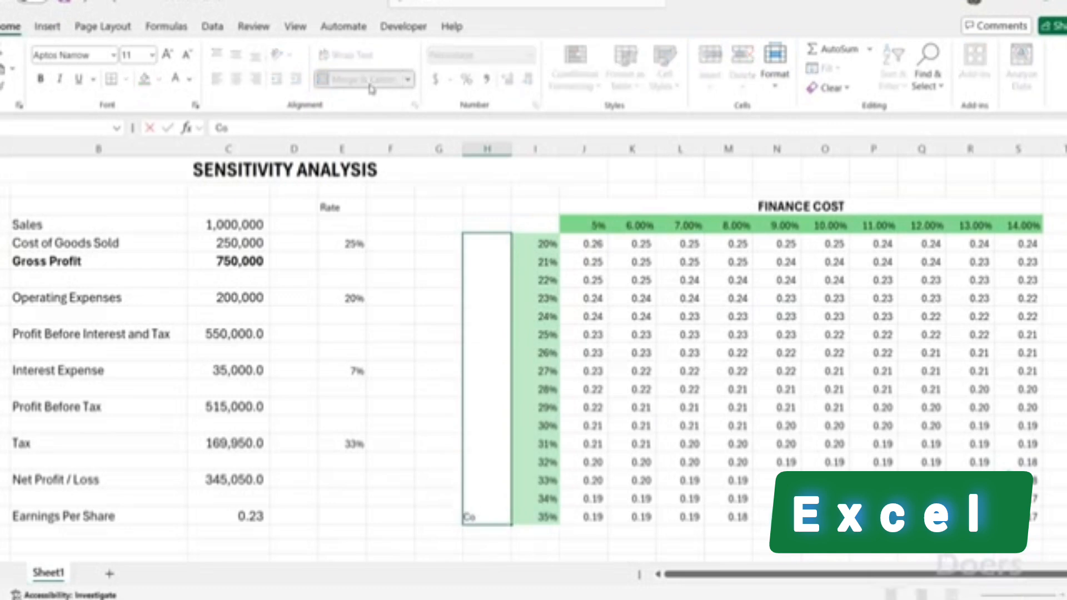
pyautogui.write('ost of Goos')
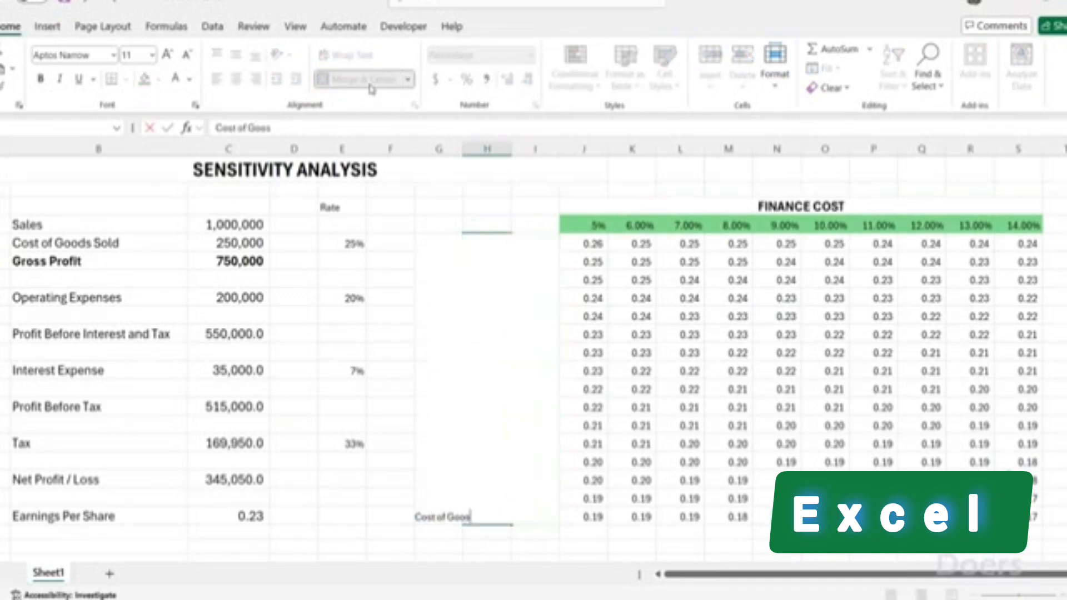
pyautogui.press('BackSpace')
pyautogui.write('d Sold')
pyautogui.hotkey('ctrl', 'Return')
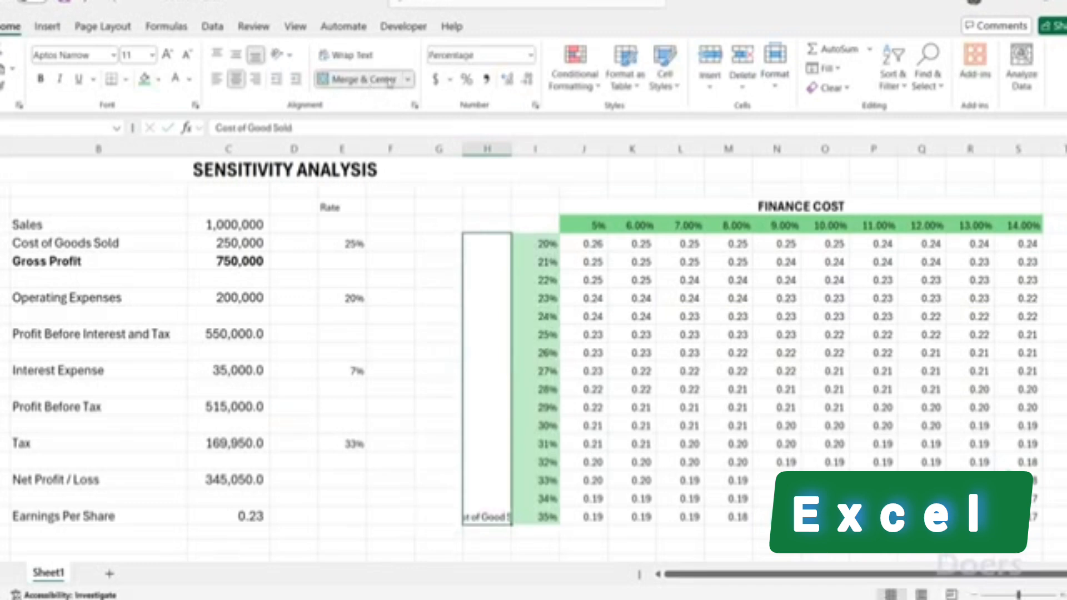
# Step: Rotate the Cost of Good Sold label in column H to read vertically upward and centre it vertically in its merged cell
pyautogui.rightClick(485, 296)
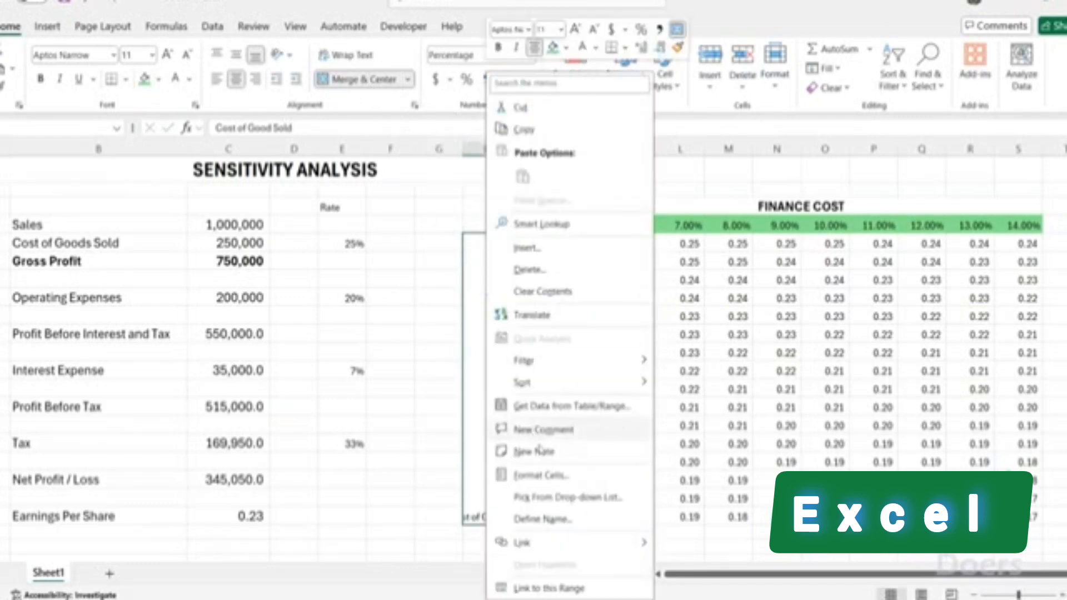
pyautogui.click(549, 476)
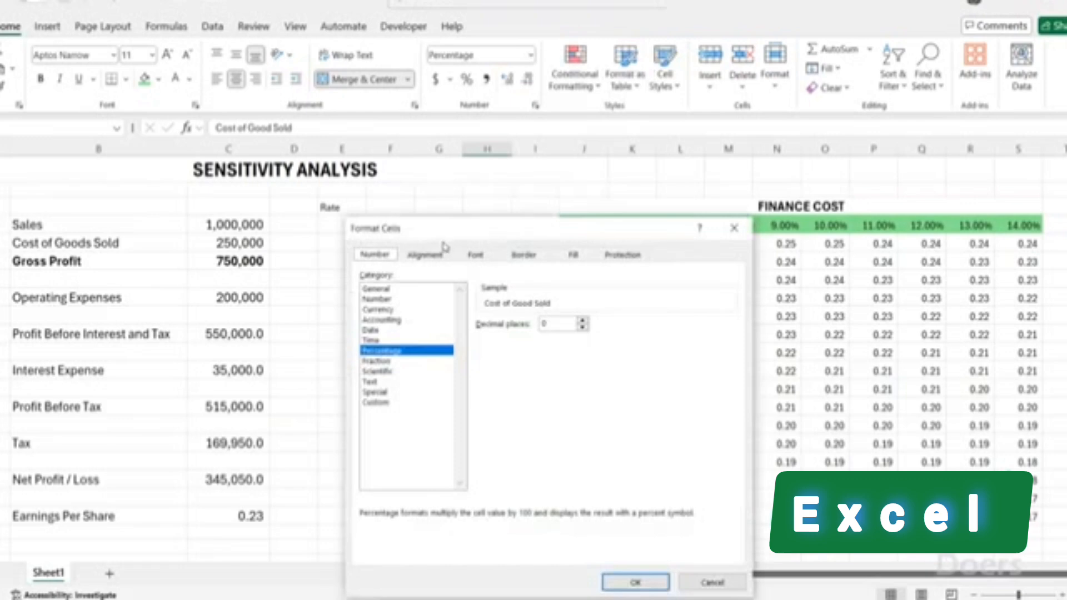
pyautogui.click(425, 256)
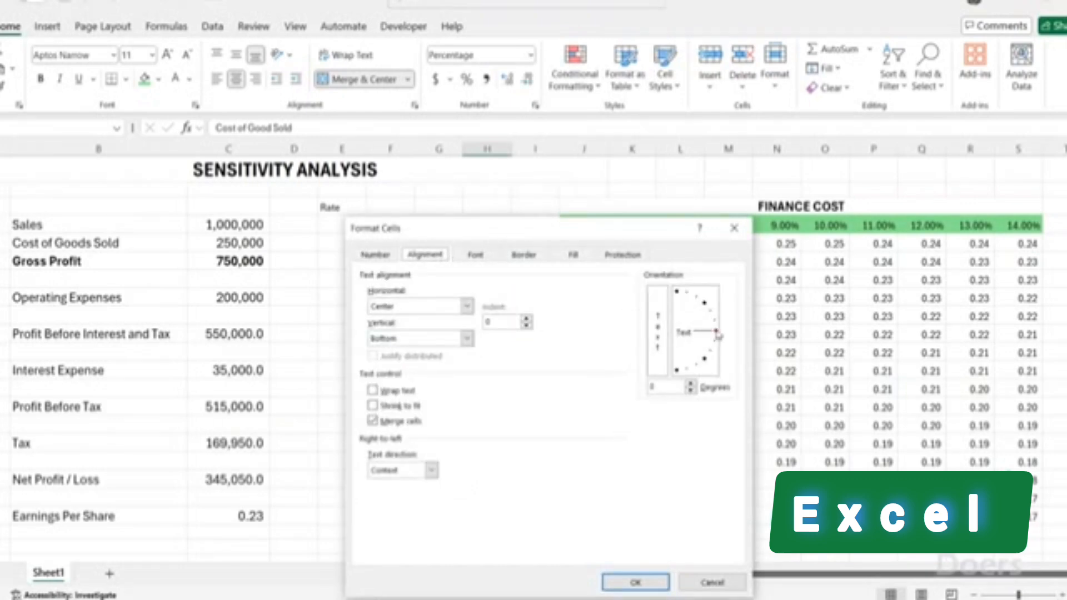
pyautogui.moveTo(717, 342); pyautogui.dragTo(677, 280)
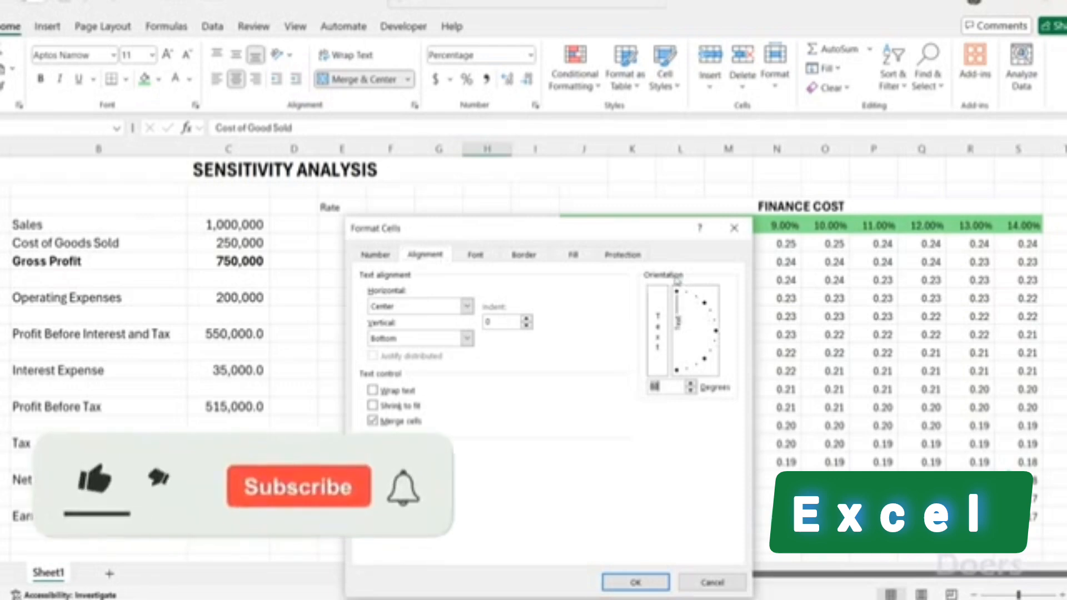
pyautogui.click(634, 582)
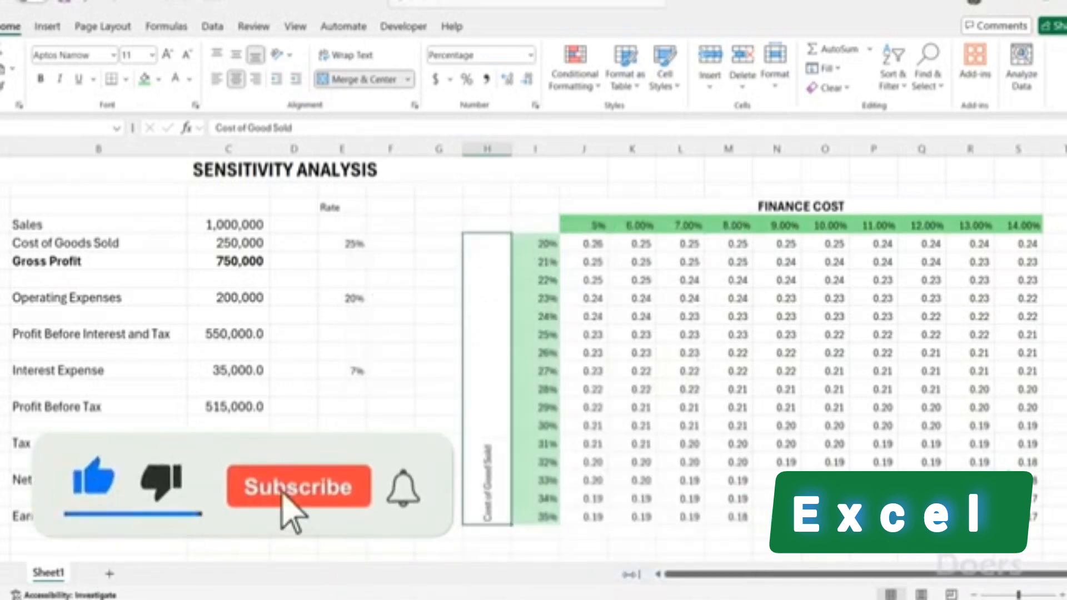
pyautogui.click(236, 53)
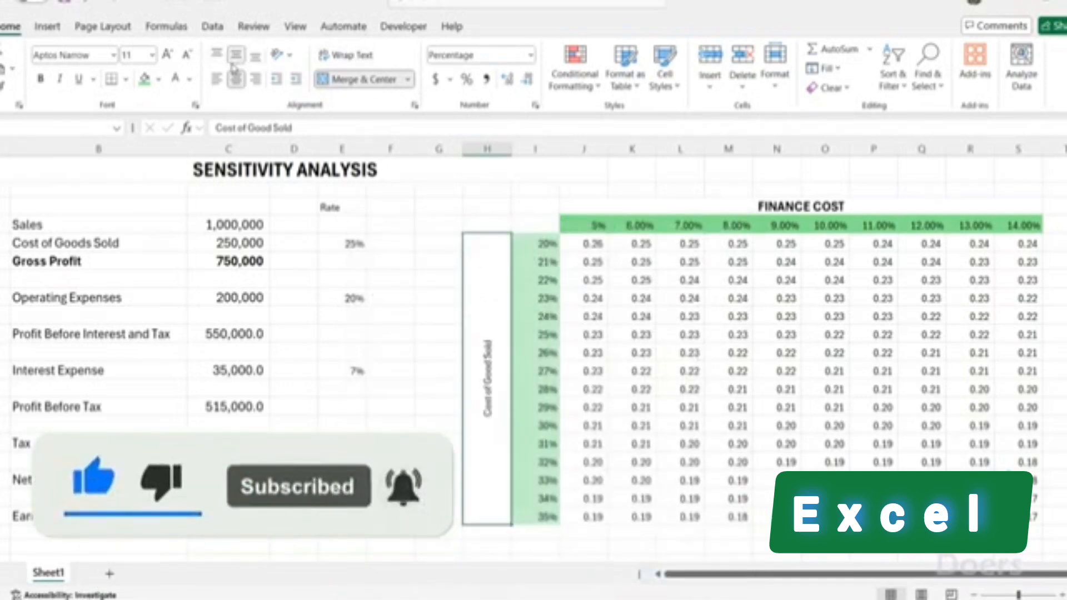
# Step: Make the Cost of Good Sold label bold at font size 16 and narrow column H around it
pyautogui.click(167, 54)
pyautogui.click(167, 54)
pyautogui.click(167, 53)
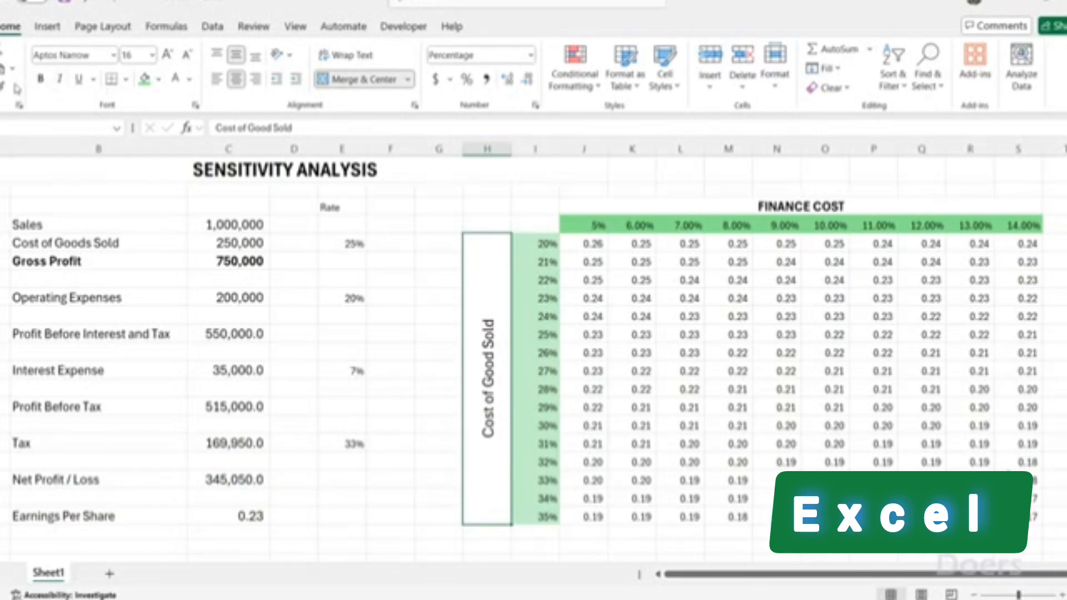
pyautogui.click(41, 78)
pyautogui.moveTo(511, 149); pyautogui.dragTo(496, 149)
pyautogui.click(549, 242)
# Step: Extend the sheet title to read SENSITIVITY ANALYSIS OF EARNING PER SHARE
pyautogui.moveTo(940, 178); pyautogui.dragTo(559, 169)
pyautogui.click(538, 165)
pyautogui.doubleClick(538, 166)
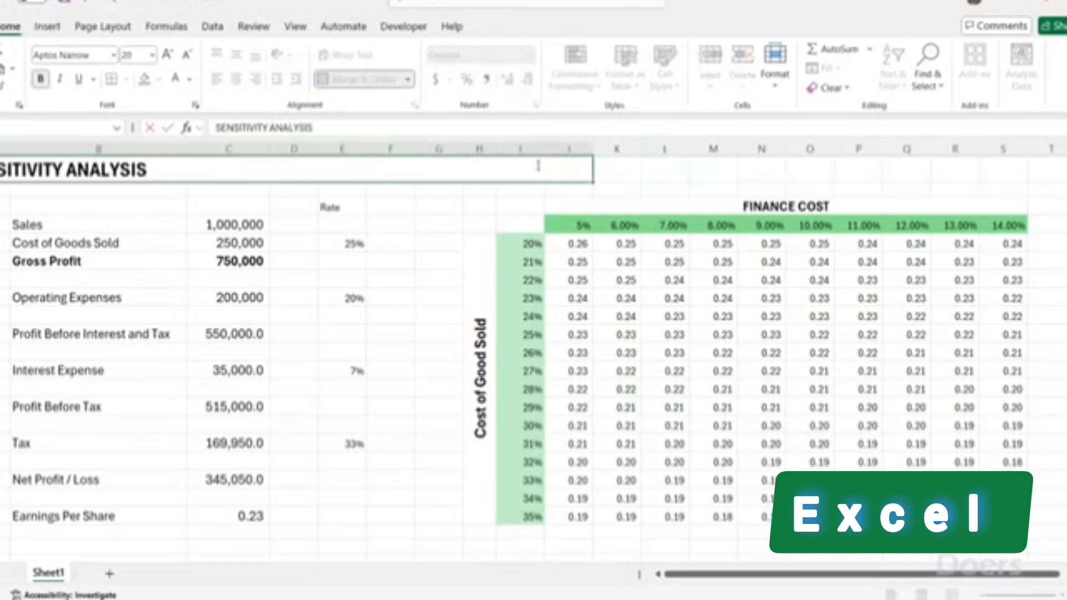
pyautogui.write('OF EARNING PER SAR')
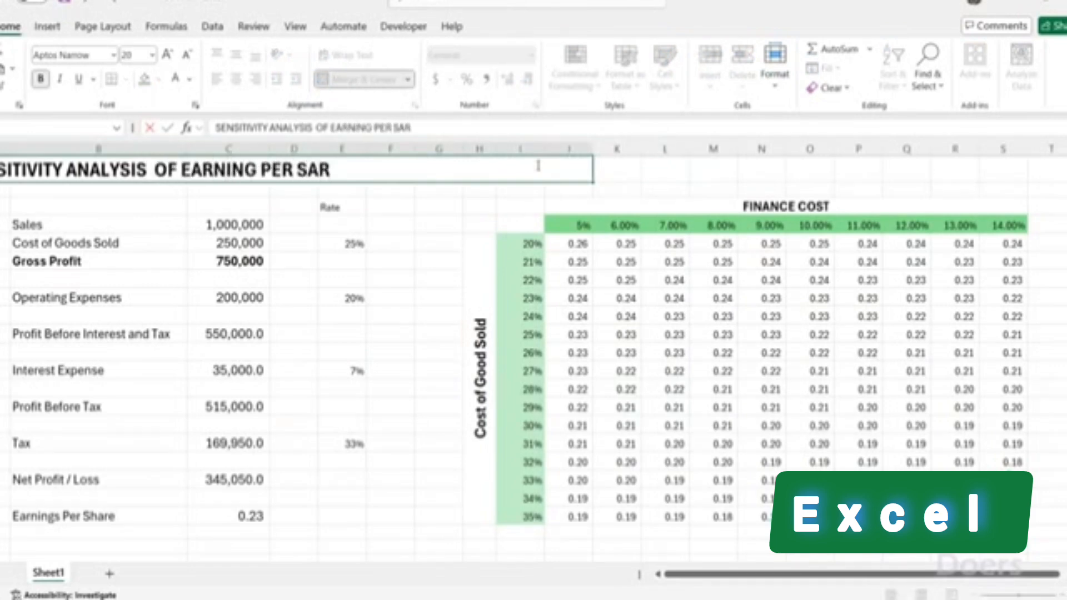
pyautogui.press('BackSpace')
pyautogui.press('BackSpace')
pyautogui.write('HARE')
pyautogui.press('Return')
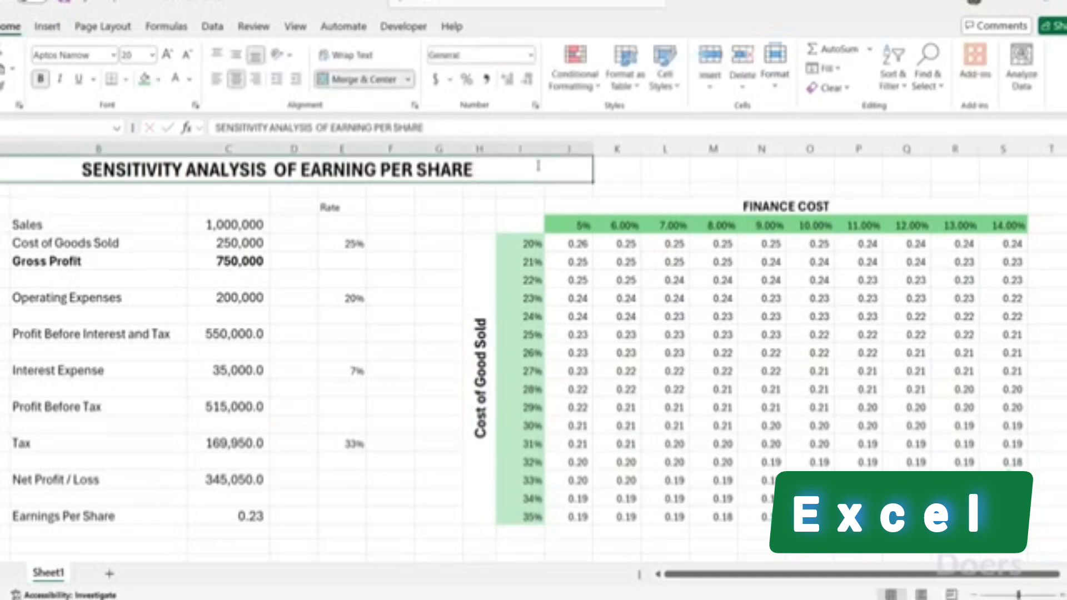
# Step: Unmerge the title and merge and centre it again across A1:S1, spanning both the income statement and the data table
pyautogui.moveTo(537, 167); pyautogui.dragTo(727, 168)
pyautogui.moveTo(602, 101); pyautogui.dragTo(477, 78)
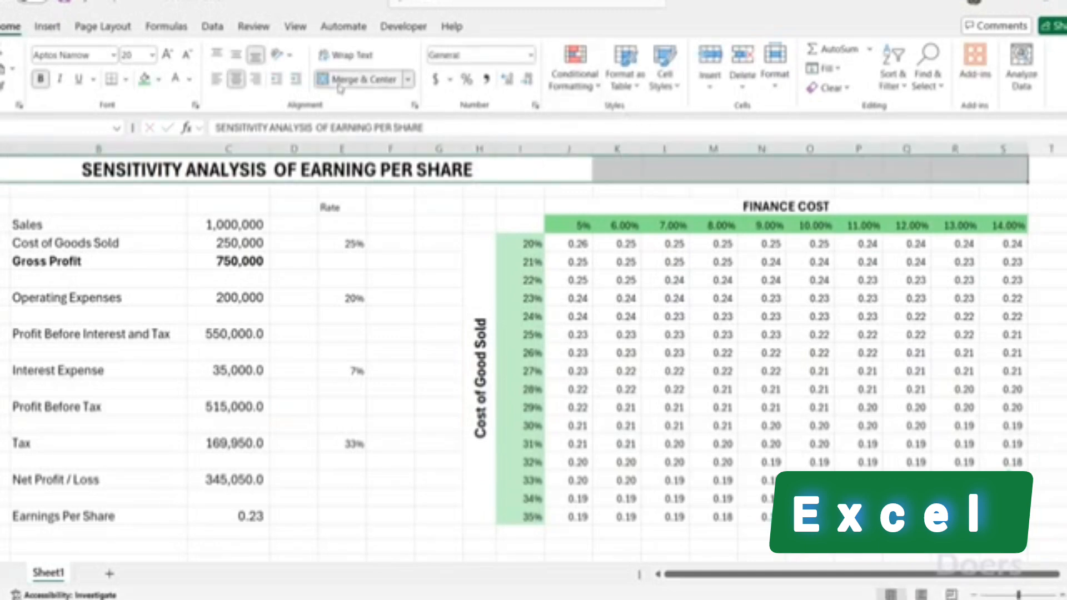
pyautogui.click(359, 89)
pyautogui.press('Up')
pyautogui.hotkey('shift', 'Right')
pyautogui.hotkey('shift', 'Right')
pyautogui.hotkey('shift', 'Right')
pyautogui.hotkey('shift', 'Right')
pyautogui.hotkey('shift', 'Right')
pyautogui.hotkey('shift', 'Right')
pyautogui.hotkey('shift', 'Right')
pyautogui.hotkey('shift', 'Right')
pyautogui.hotkey('shift', 'Right')
pyautogui.hotkey('shift', 'Right')
pyautogui.hotkey('shift', 'Right')
pyautogui.hotkey('shift', 'Right')
pyautogui.hotkey('shift', 'Right')
pyautogui.hotkey('shift', 'Right')
pyautogui.hotkey('shift', 'Right')
pyautogui.hotkey('shift', 'Right')
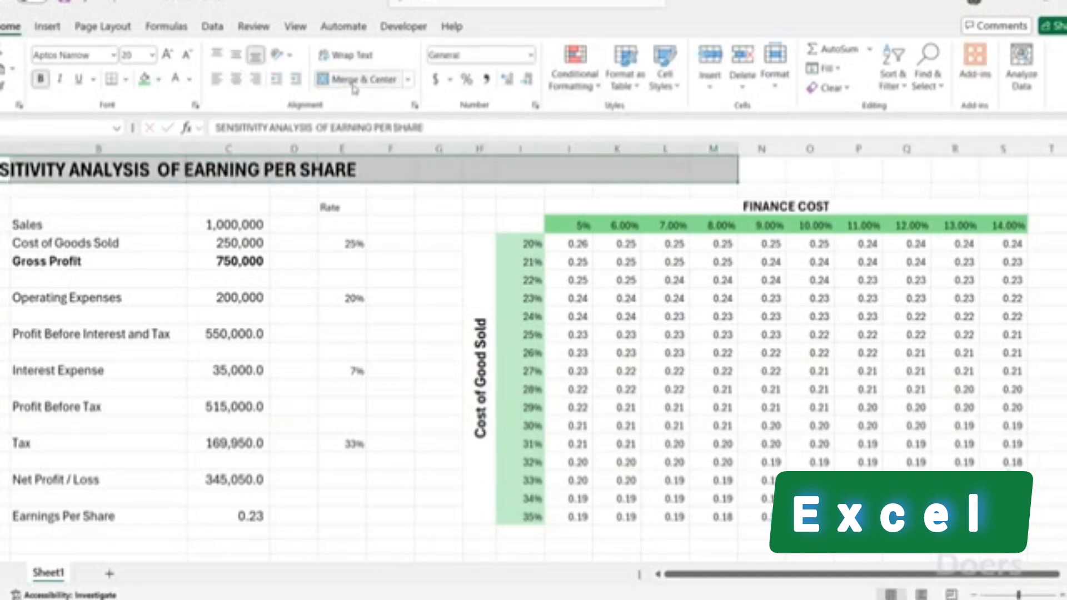
pyautogui.hotkey('shift', 'Right')
pyautogui.hotkey('shift', 'Right')
pyautogui.click(353, 84)
pyautogui.press('Down')
pyautogui.press('Down')
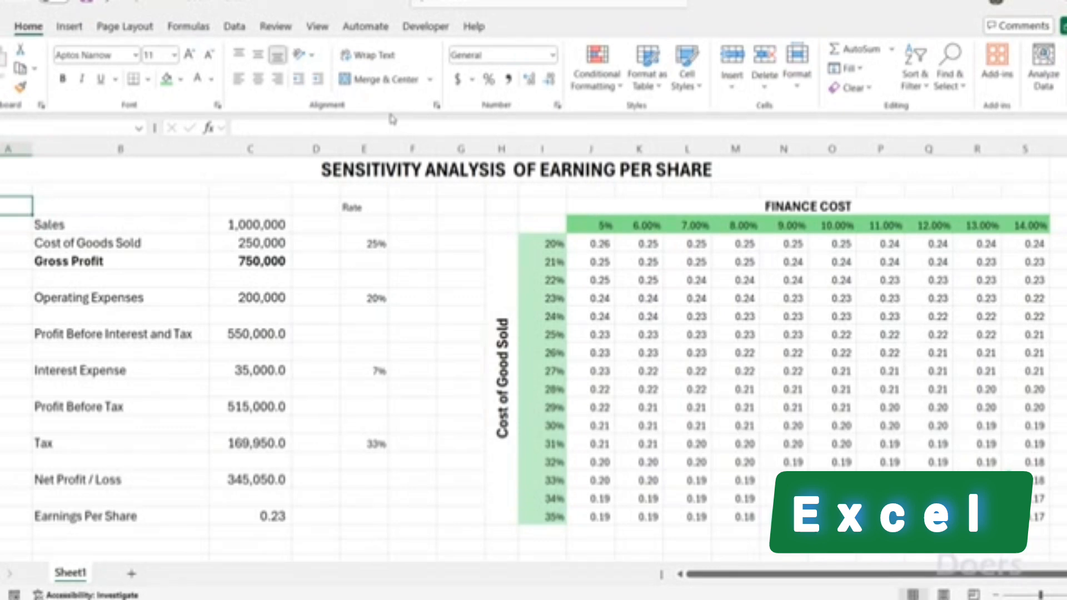
pyautogui.click(413, 333)
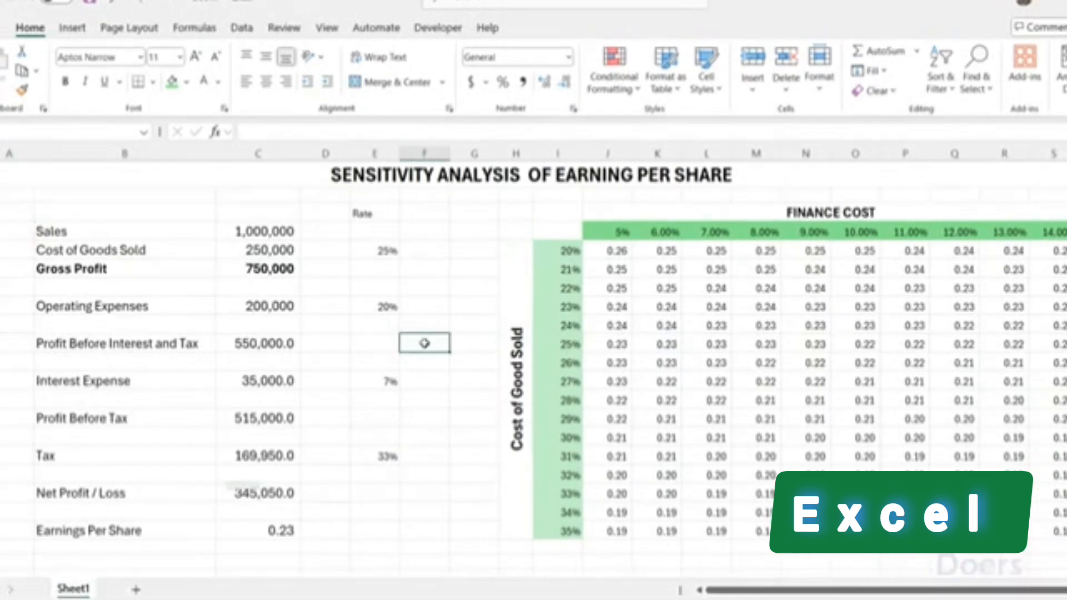